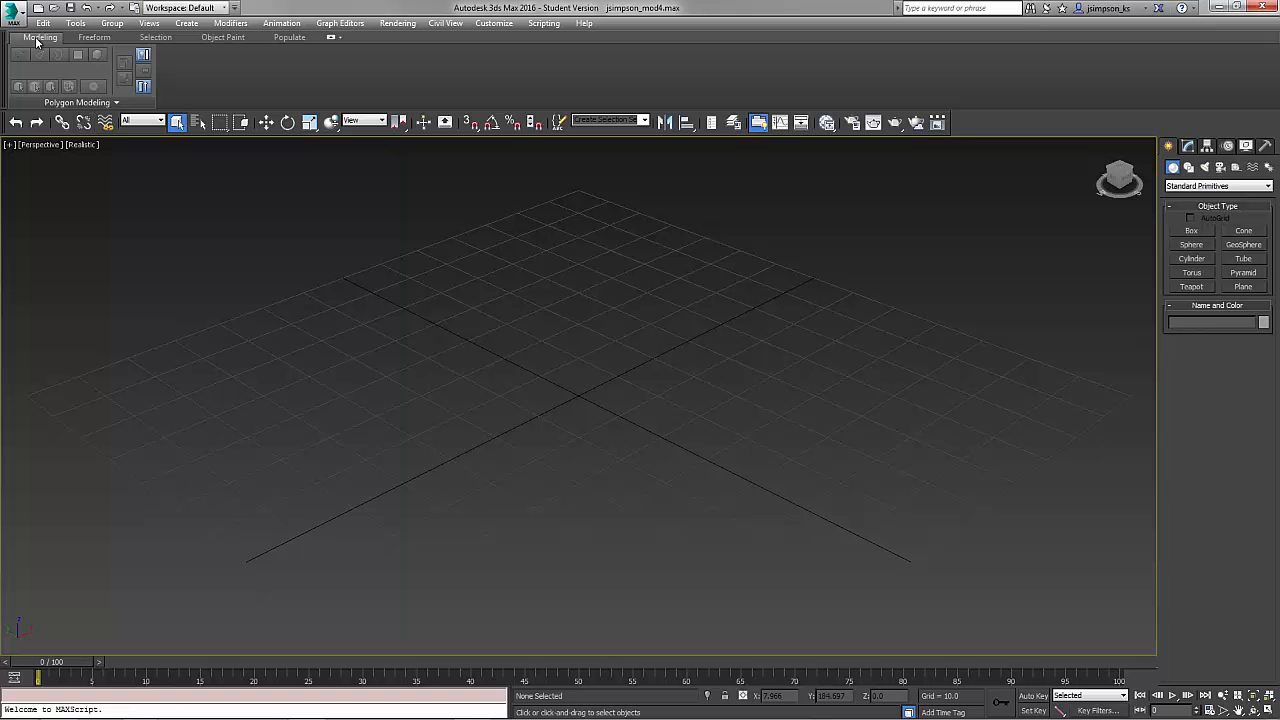
# Set the project folder to mod_4_max_files and save the scene
pyautogui.click(14, 10)
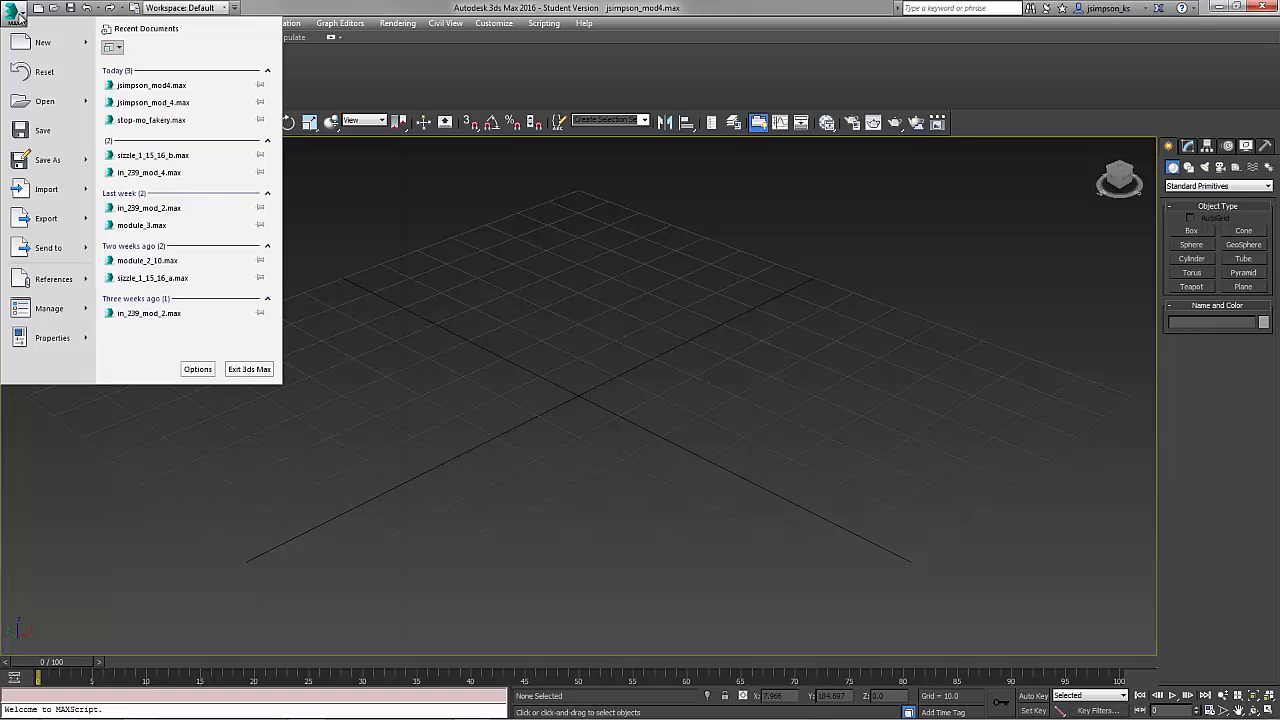
pyautogui.moveTo(43, 311)
pyautogui.click(158, 66)
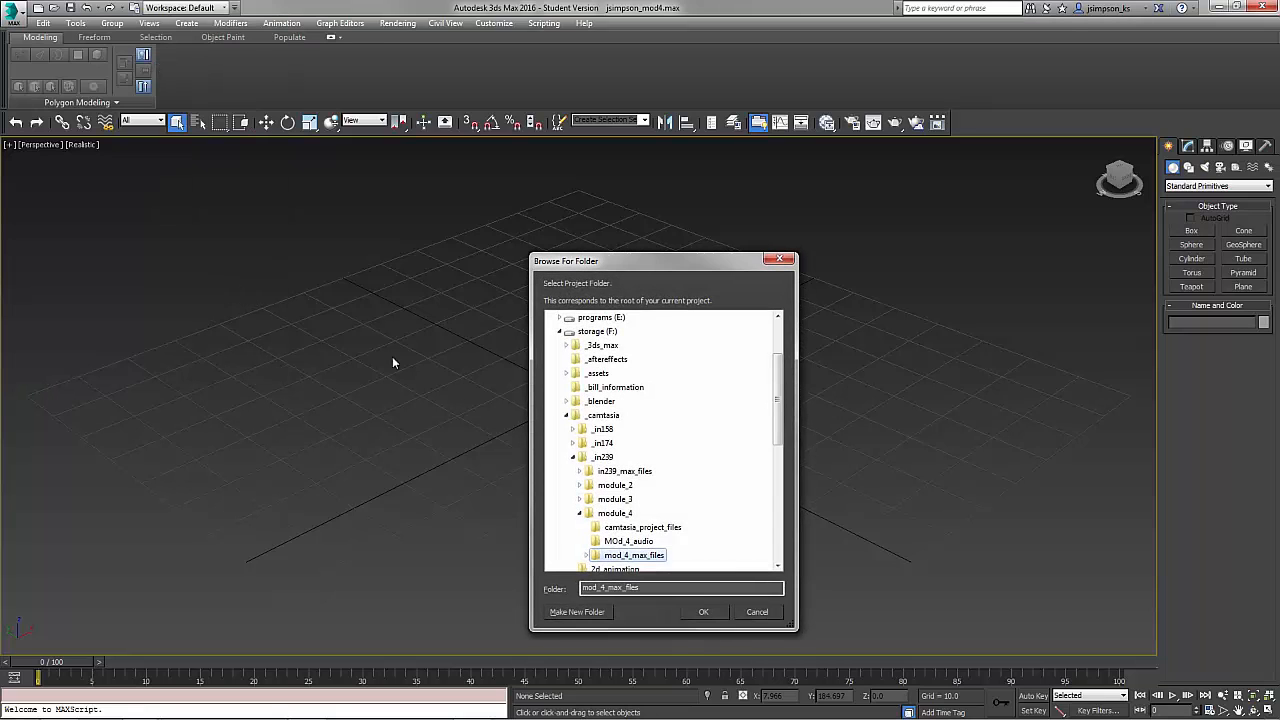
pyautogui.click(690, 606)
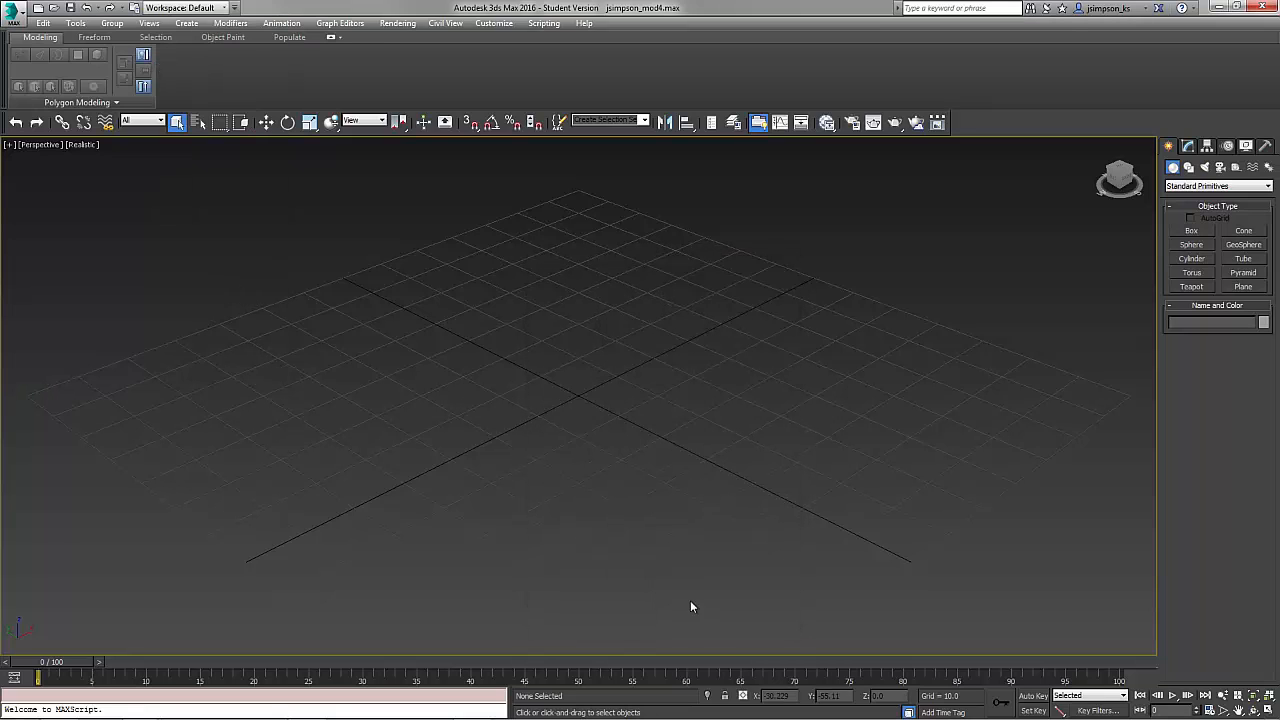
pyautogui.click(9, 19)
pyautogui.click(32, 128)
# Open the units setup and accept Generic Units as the display unit scale
pyautogui.click(493, 23)
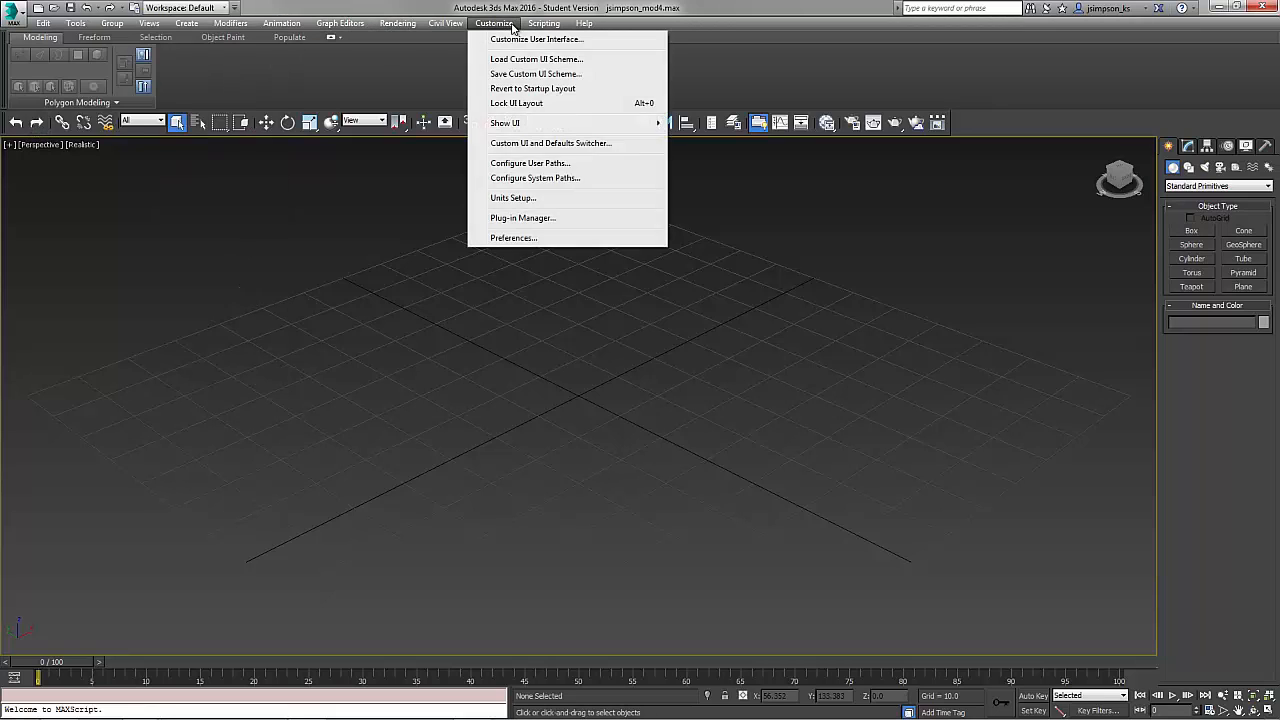
pyautogui.click(517, 196)
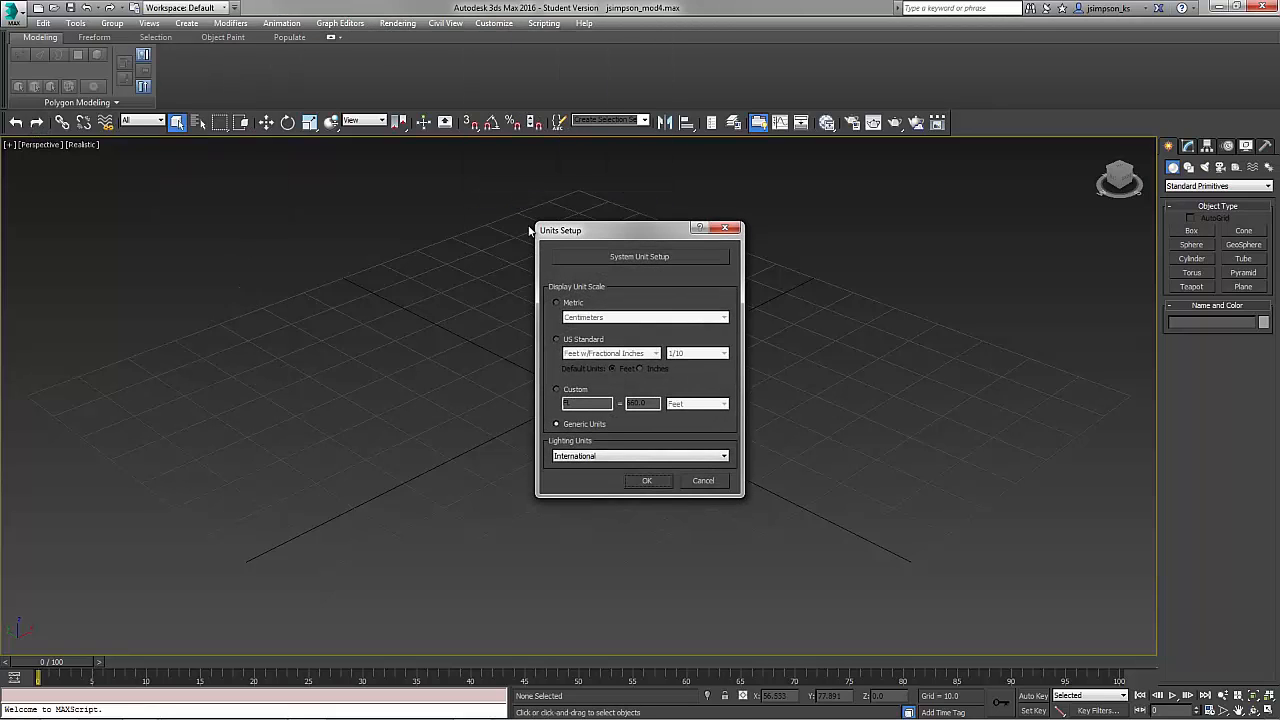
pyautogui.click(645, 481)
# Set the perspective viewport's display to Shaded with Edged Faces
pyautogui.click(82, 144)
pyautogui.click(106, 176)
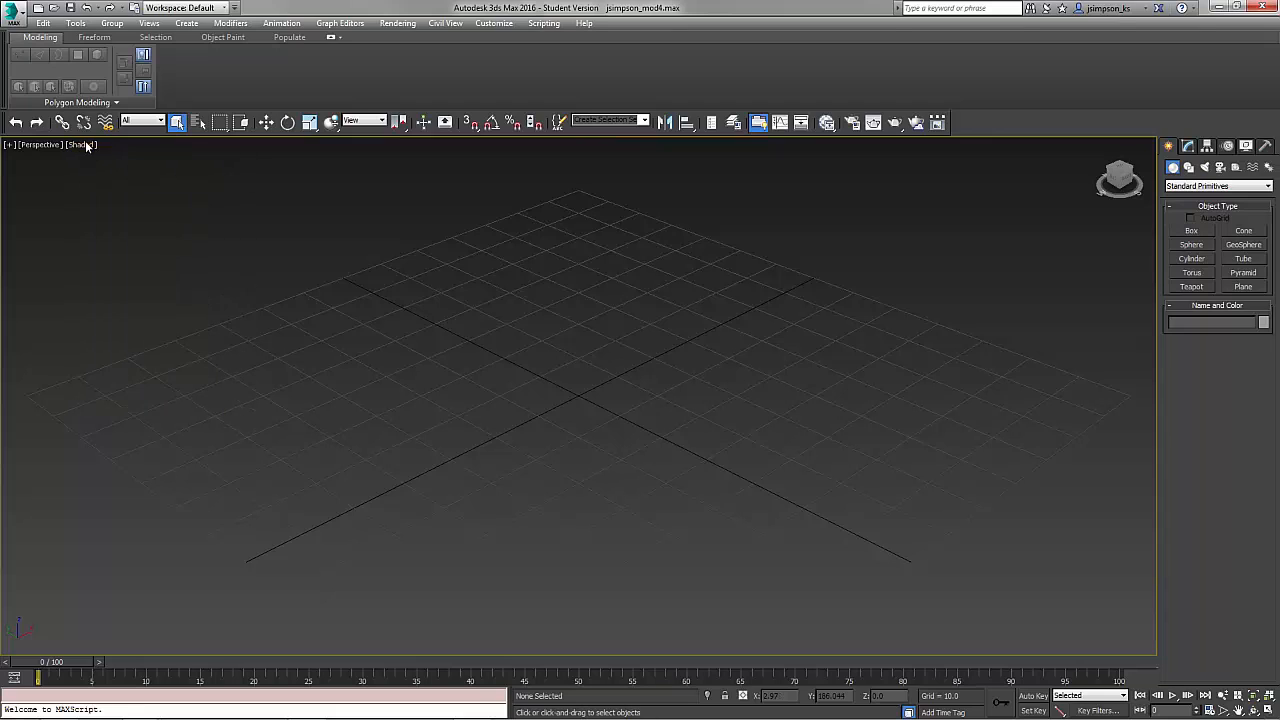
pyautogui.click(85, 145)
pyautogui.click(122, 123)
# Create a plane by keyboard entry at Z 30 with a length of 60 and a width of 42
pyautogui.click(1248, 287)
pyautogui.click(1230, 377)
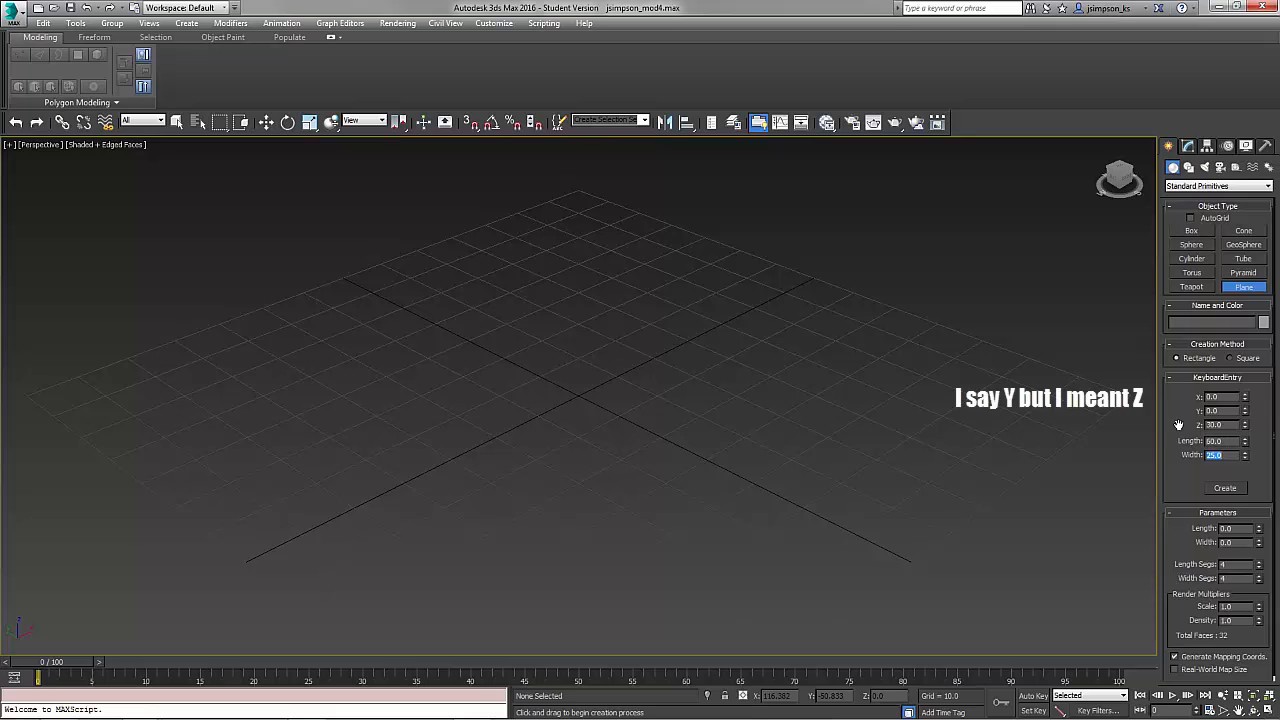
pyautogui.write('2')
pyautogui.press('Return')
pyautogui.click(1225, 489)
# With angle snap enabled, rotate the plane 90 degrees about X and make a copy turned -90 degrees about Z
pyautogui.press('e')
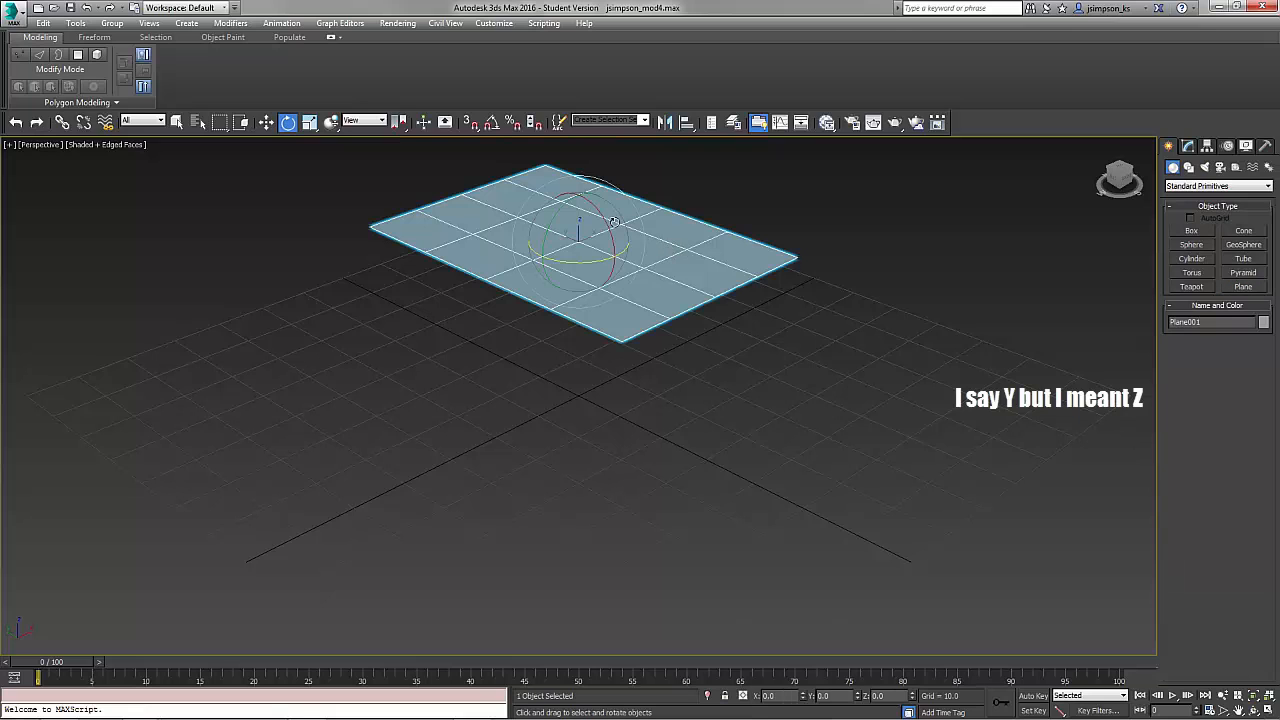
pyautogui.moveTo(601, 217); pyautogui.dragTo(649, 289)
pyautogui.hotkey('ctrl', 'z')
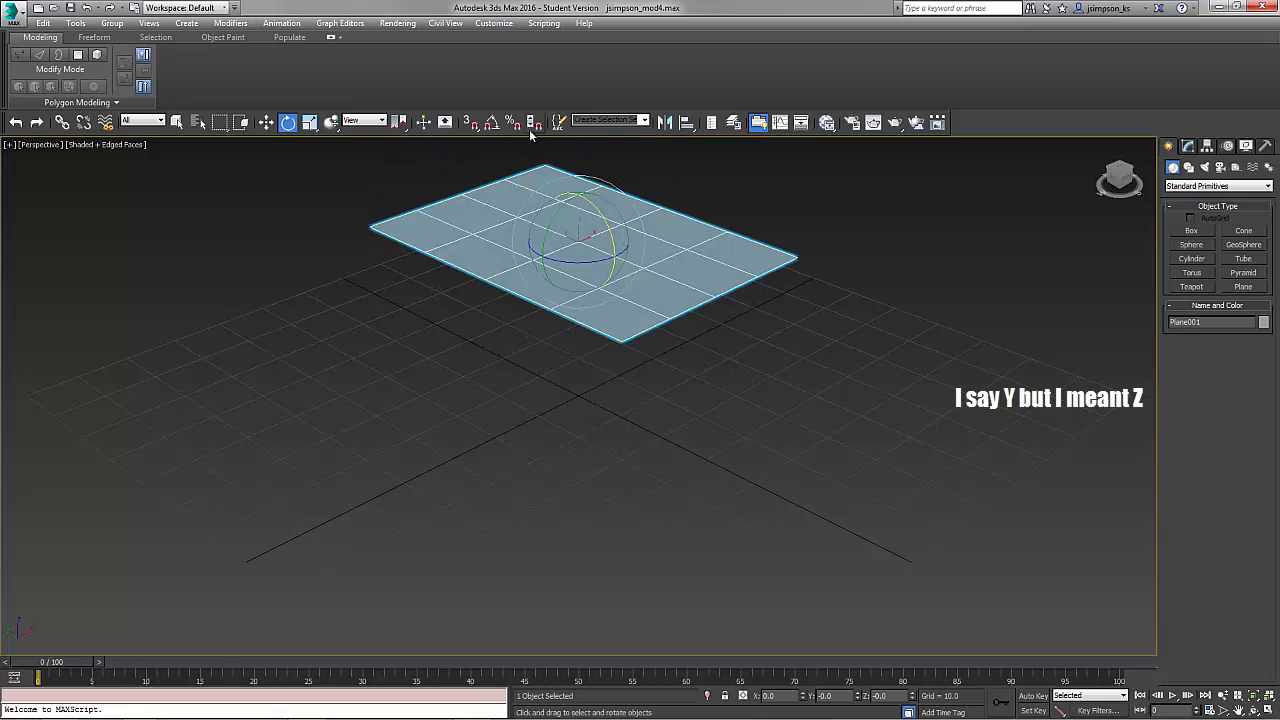
pyautogui.click(491, 124)
pyautogui.moveTo(605, 218)
pyautogui.mouseDown()
pyautogui.moveTo(625, 250)
pyautogui.moveTo(617, 274)
pyautogui.moveTo(513, 247)
pyautogui.mouseUp()
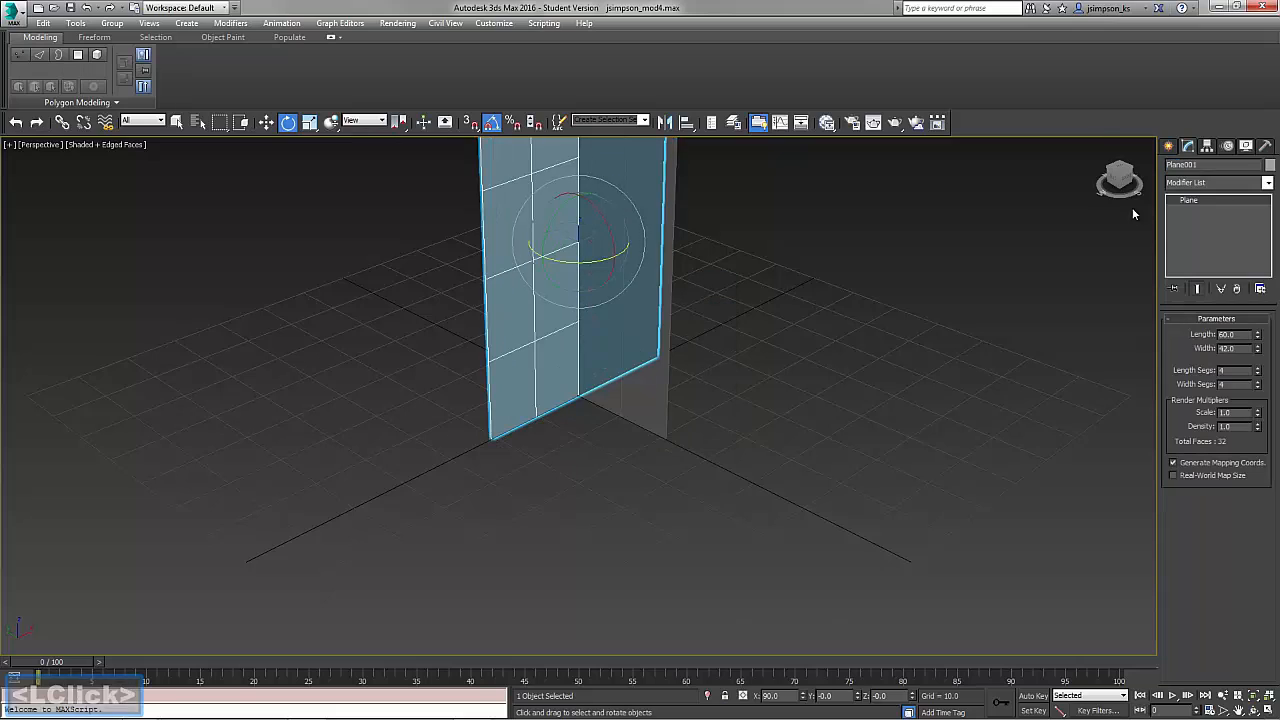
# Rename the original upright plane as "front view"
pyautogui.click(1205, 164)
pyautogui.write('front')
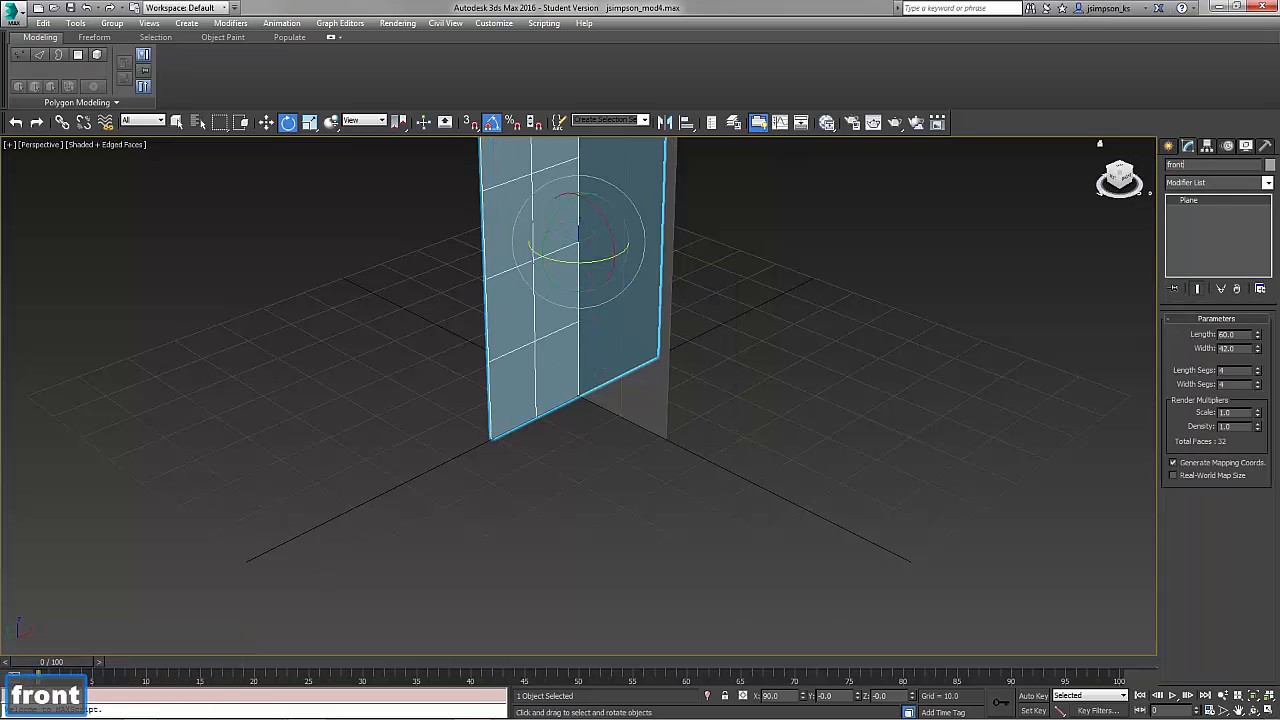
pyautogui.write(' view')
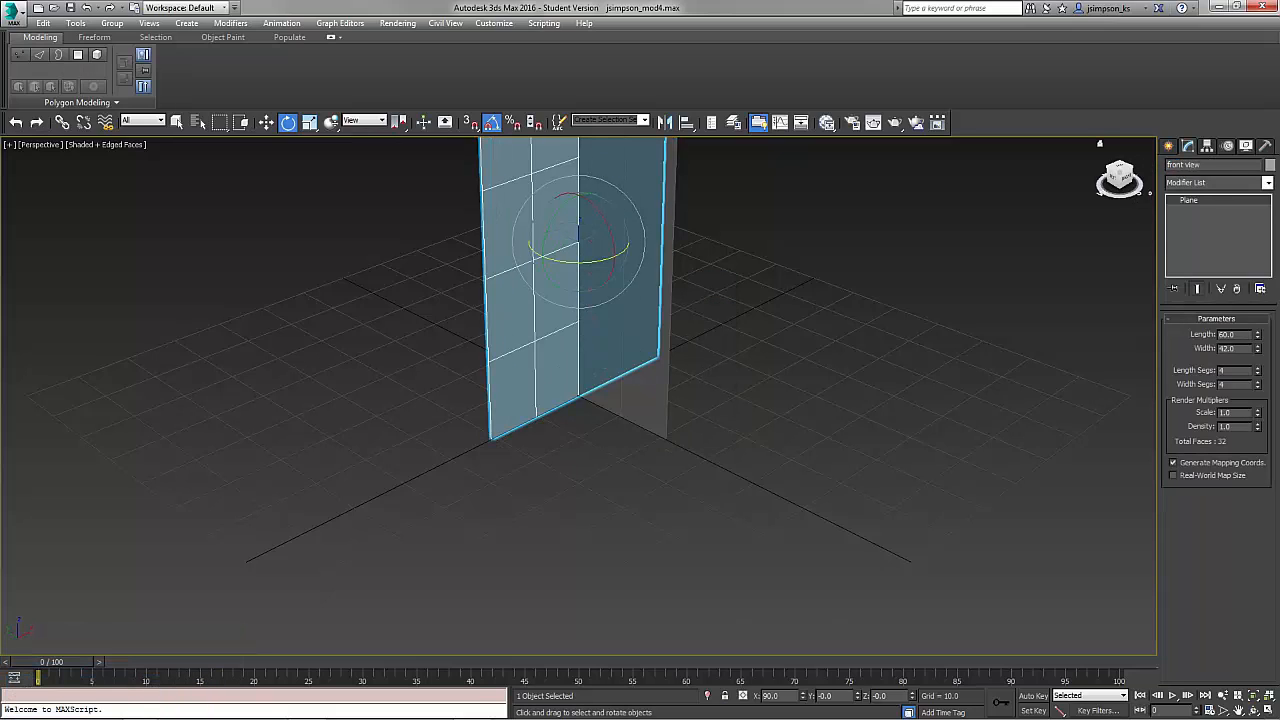
pyautogui.press('Return')
# Rename the perpendicular copy of the plane as "side view"
pyautogui.click(658, 400)
pyautogui.click(1218, 164)
pyautogui.write('sid')
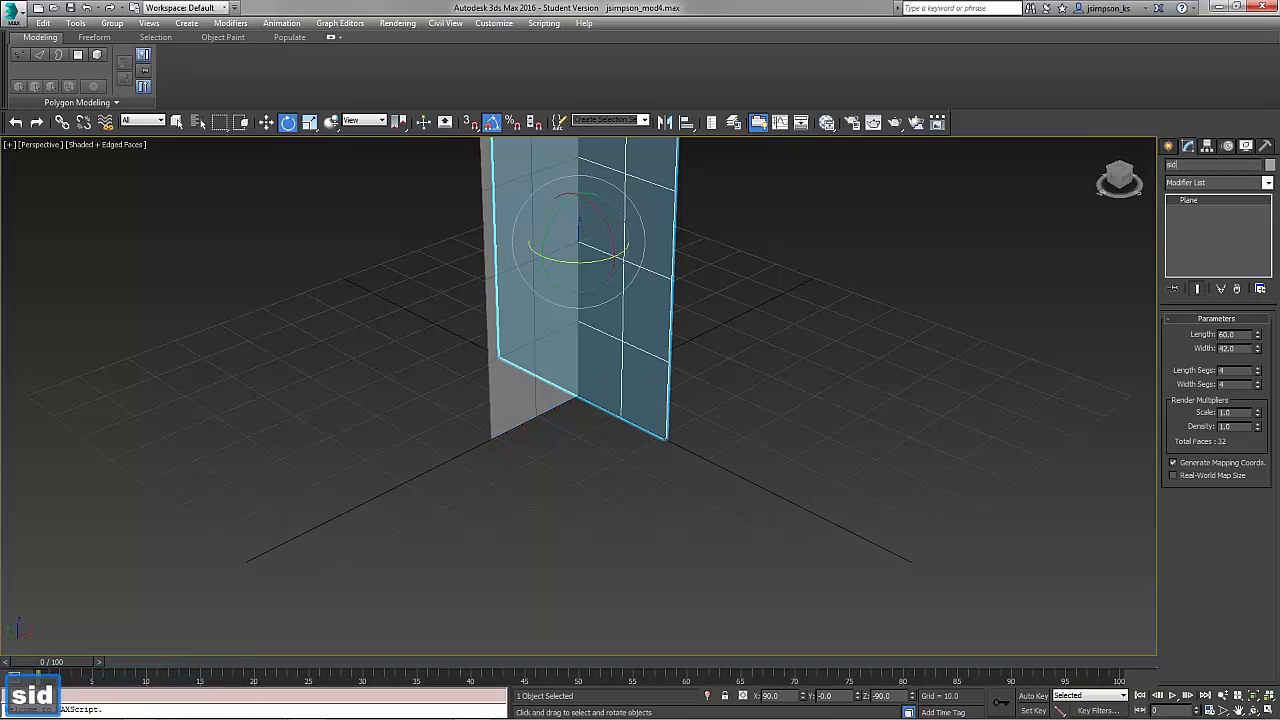
pyautogui.write('e view')
pyautogui.press('Return')
# Add two Standard materials in the Slate Material Editor and arrange them one below the other
pyautogui.press('m')
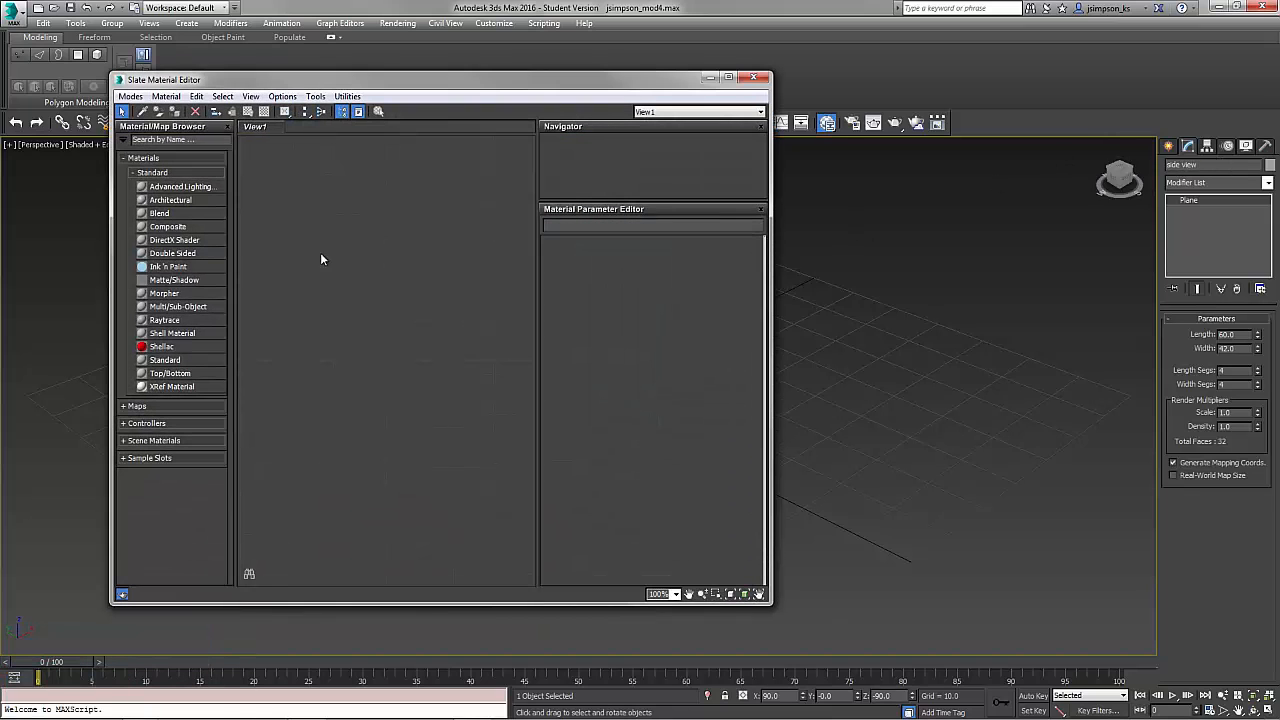
pyautogui.doubleClick(162, 361)
pyautogui.doubleClick(176, 362)
pyautogui.moveTo(445, 494); pyautogui.dragTo(456, 371, button='middle')
pyautogui.moveTo(352, 329); pyautogui.dragTo(445, 346)
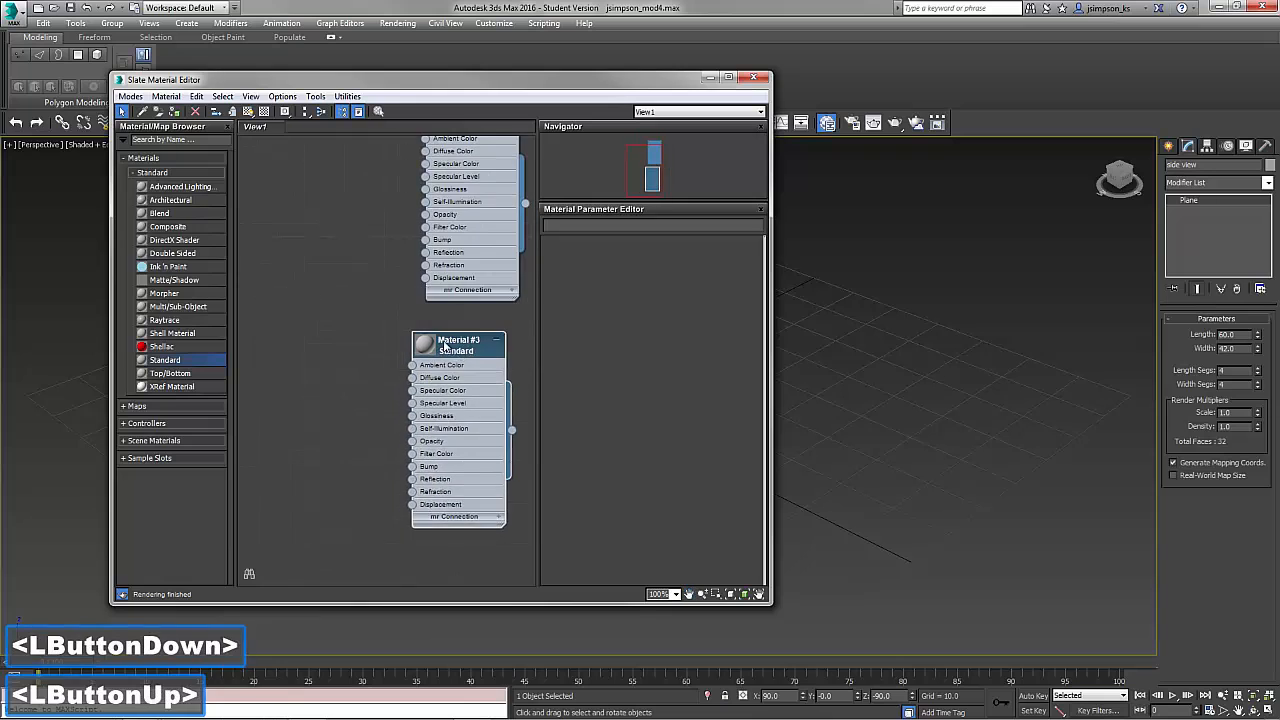
pyautogui.moveTo(445, 346); pyautogui.dragTo(430, 463, button='middle')
# Name the upper Standard material "front view"
pyautogui.doubleClick(450, 236)
pyautogui.click(600, 223)
pyautogui.write('front vie')
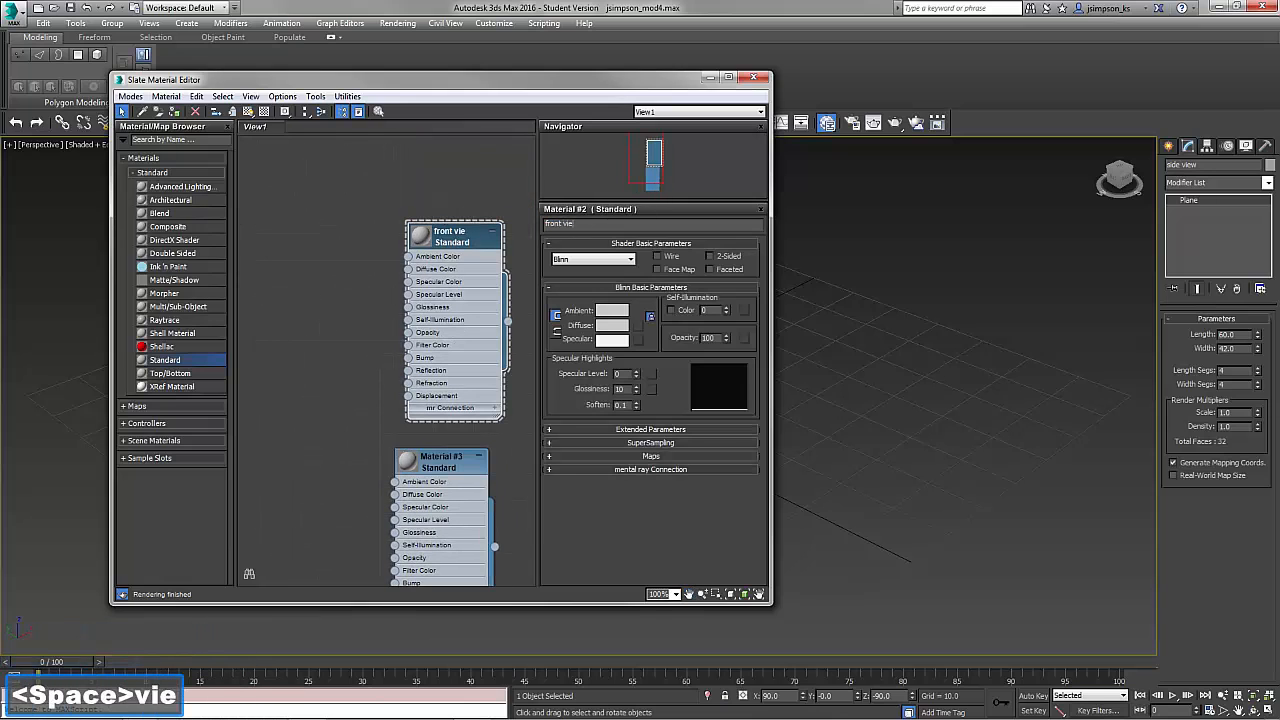
pyautogui.write('w')
pyautogui.press('Return')
# Connect a Bitmap map with the Alien_Front image to the front view material's Diffuse Color
pyautogui.moveTo(409, 269); pyautogui.dragTo(358, 235)
pyautogui.click(388, 204)
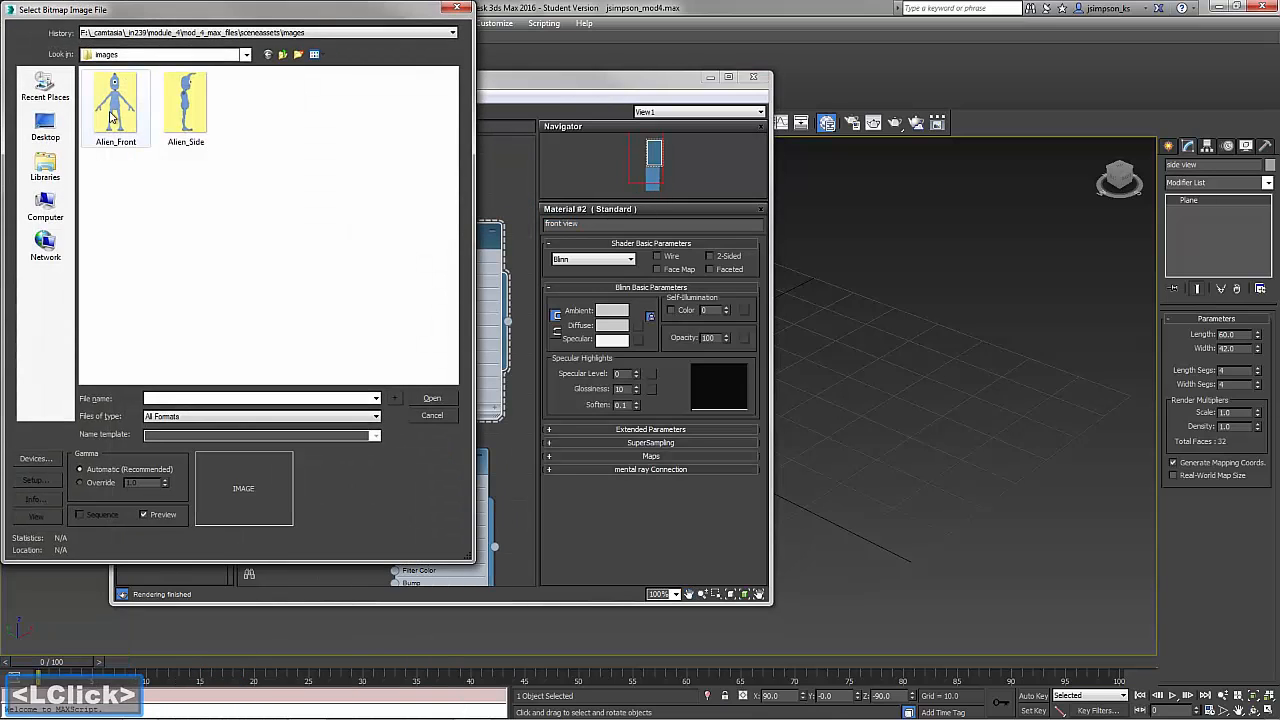
pyautogui.click(111, 118)
pyautogui.click(430, 399)
# Connect a Bitmap map with the Alien_Side image to the lower material's Diffuse Color
pyautogui.moveTo(395, 494); pyautogui.dragTo(331, 447)
pyautogui.click(349, 207)
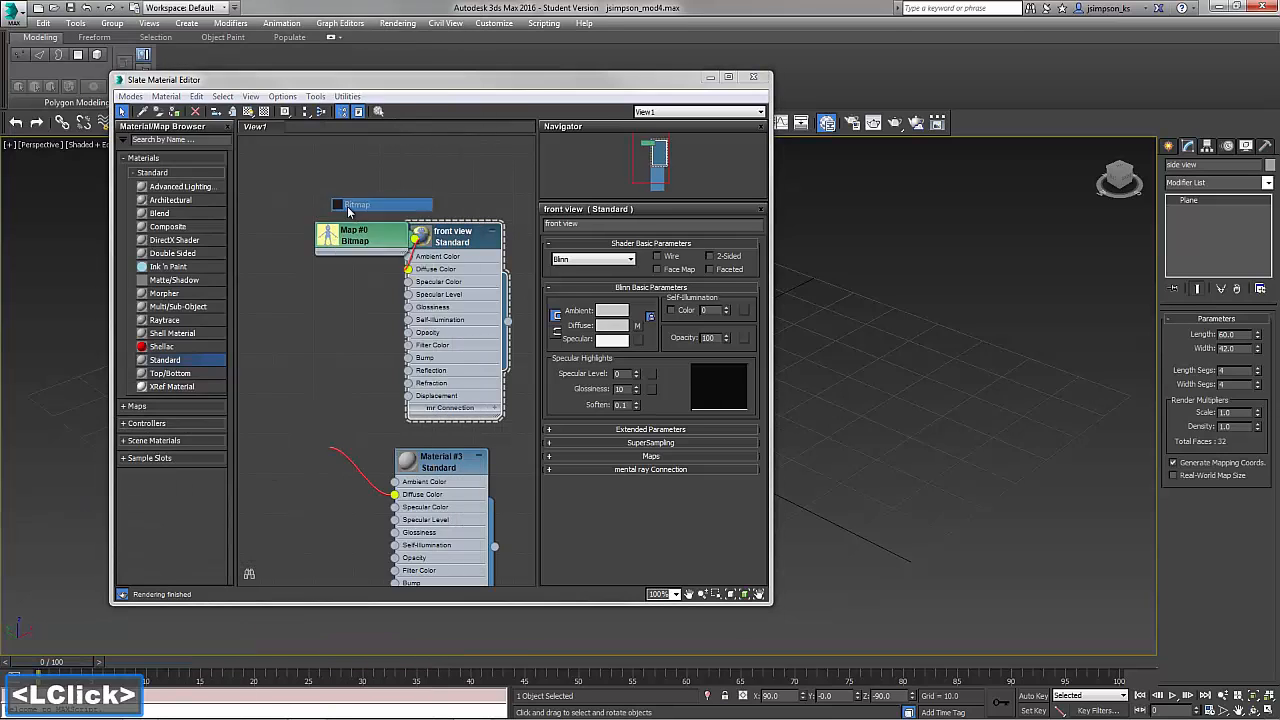
pyautogui.click(184, 112)
pyautogui.click(447, 399)
# Name the lower Standard material "side view"
pyautogui.doubleClick(434, 462)
pyautogui.moveTo(590, 224); pyautogui.dragTo(540, 224)
pyautogui.write('s')
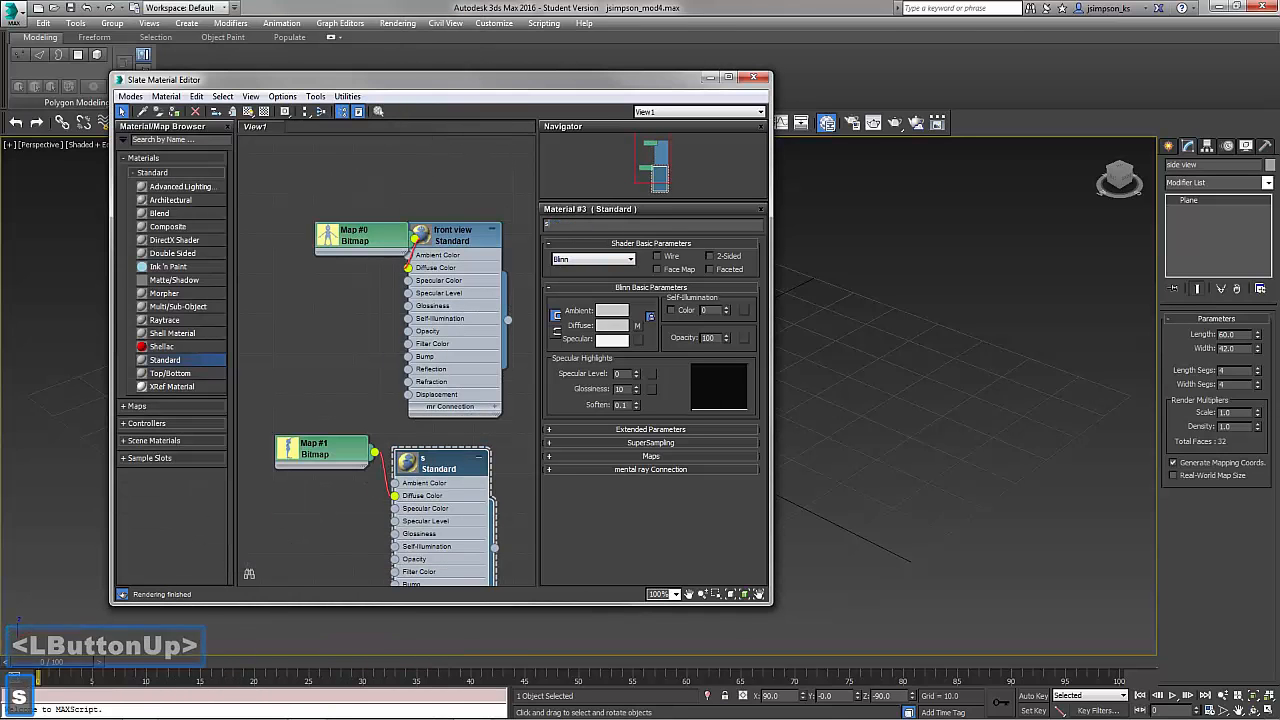
pyautogui.write('ide view')
pyautogui.press('Return')
# Bring both planes into view and assign the front view and side view materials to their matching planes
pyautogui.moveTo(444, 79); pyautogui.dragTo(918, 93)
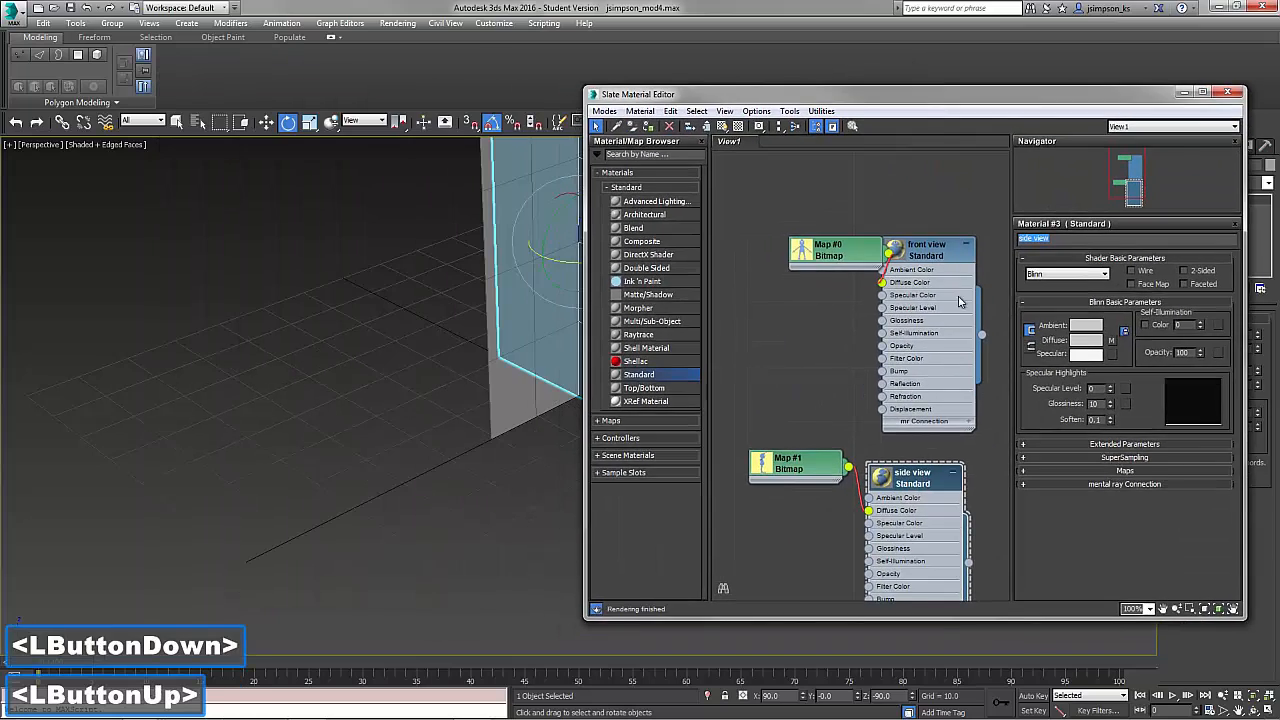
pyautogui.click(620, 330)
pyautogui.moveTo(620, 330); pyautogui.dragTo(471, 461, button='middle')
pyautogui.moveTo(1056, 286); pyautogui.dragTo(1052, 104)
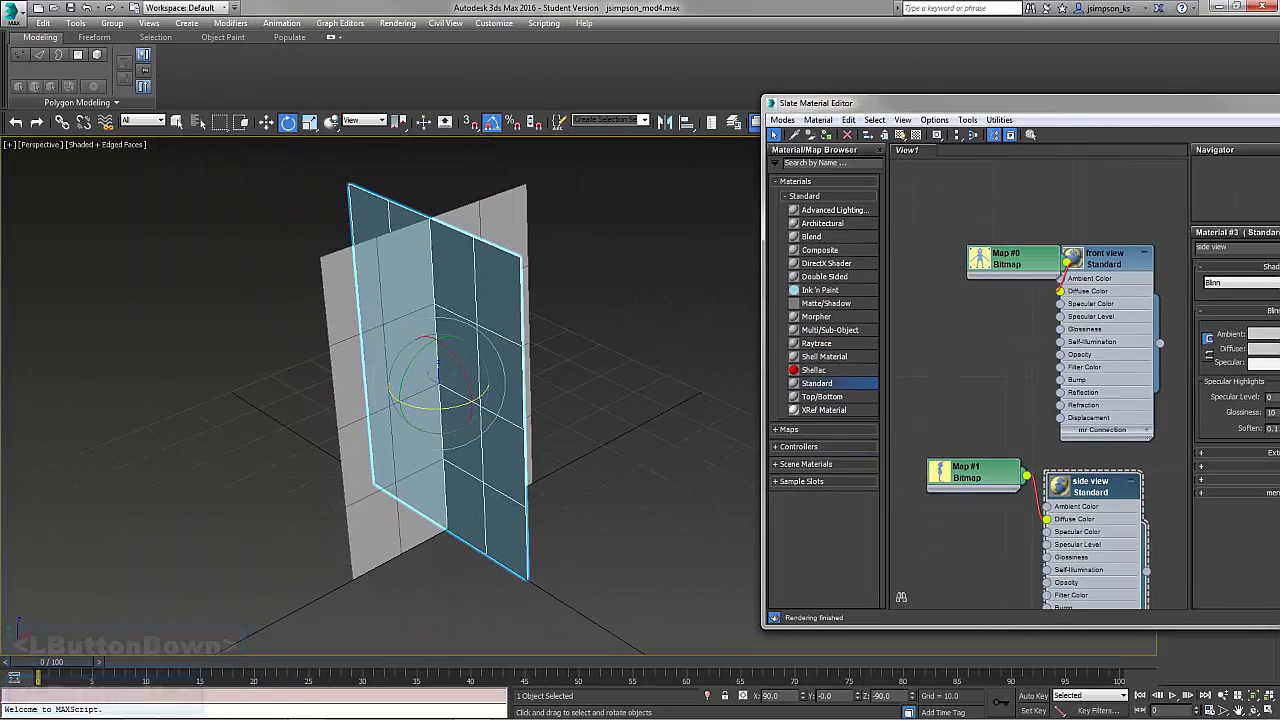
pyautogui.moveTo(1147, 571); pyautogui.dragTo(486, 457)
# Show both the front view and side view materials shaded in the viewport and close the material editor
pyautogui.moveTo(993, 104); pyautogui.dragTo(825, 113)
pyautogui.doubleClick(925, 272)
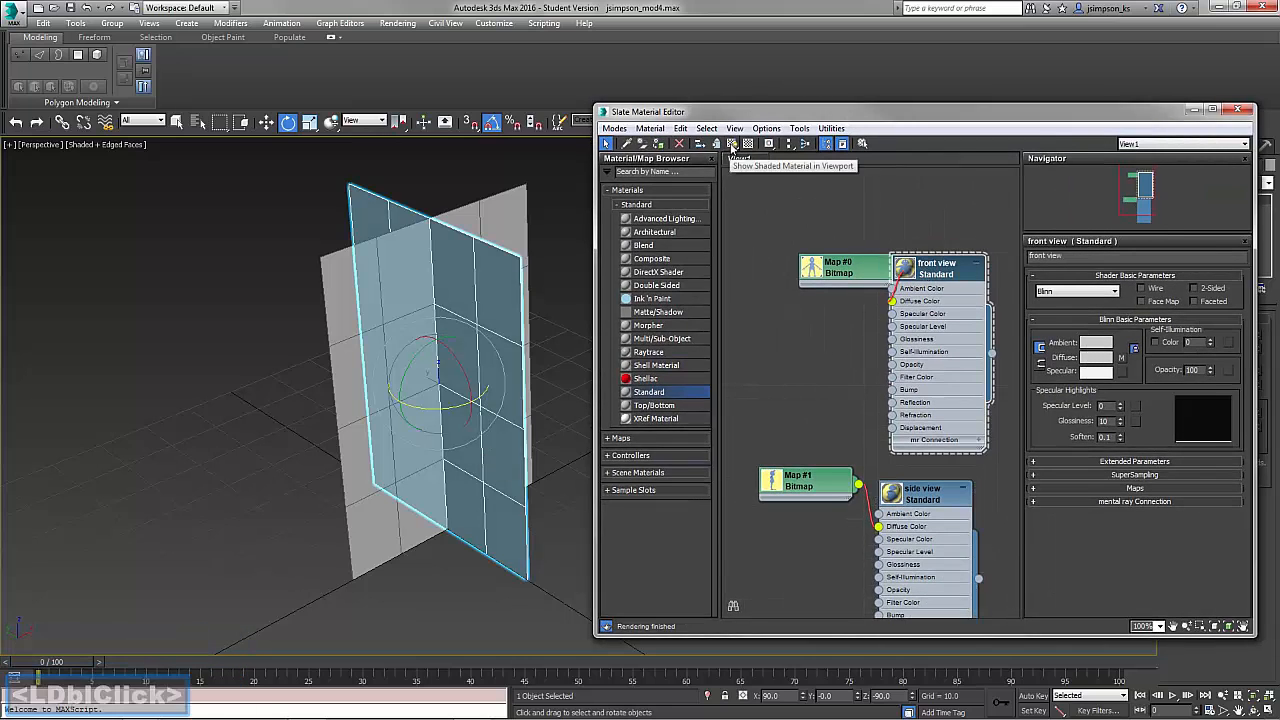
pyautogui.click(733, 144)
pyautogui.doubleClick(923, 495)
pyautogui.click(733, 144)
pyautogui.click(1238, 109)
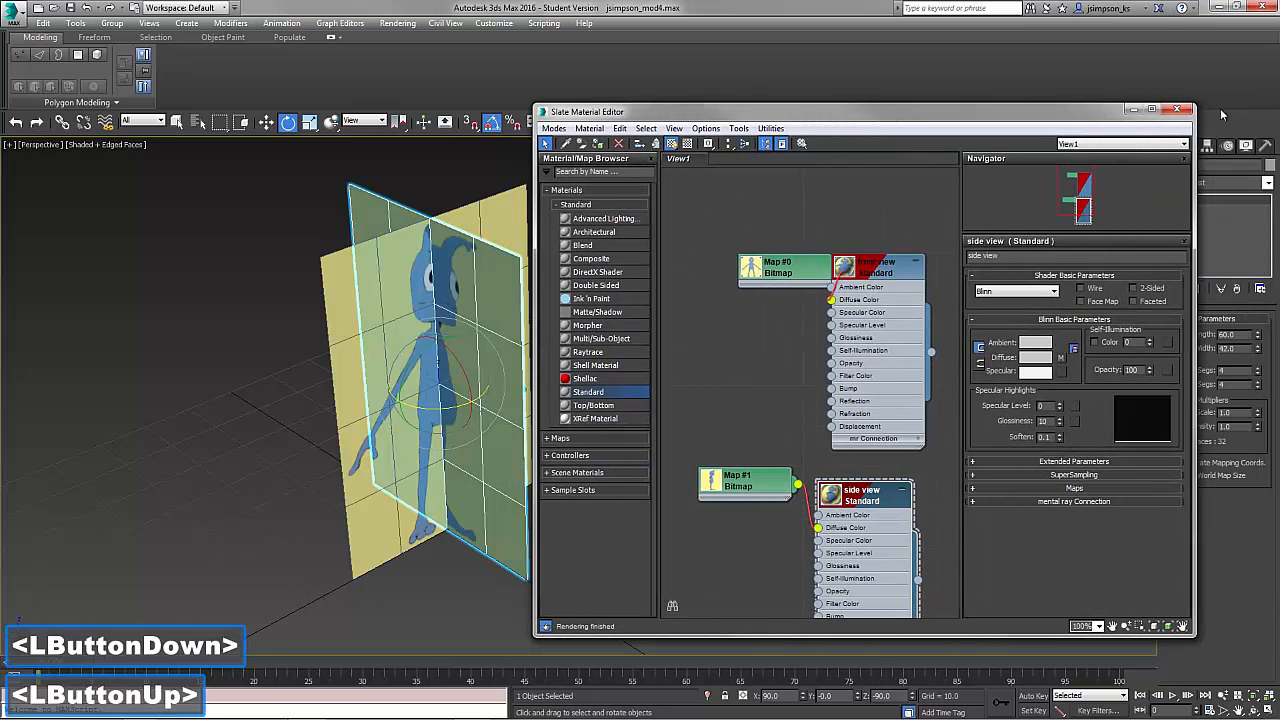
pyautogui.hotkey('alt', 'F9')
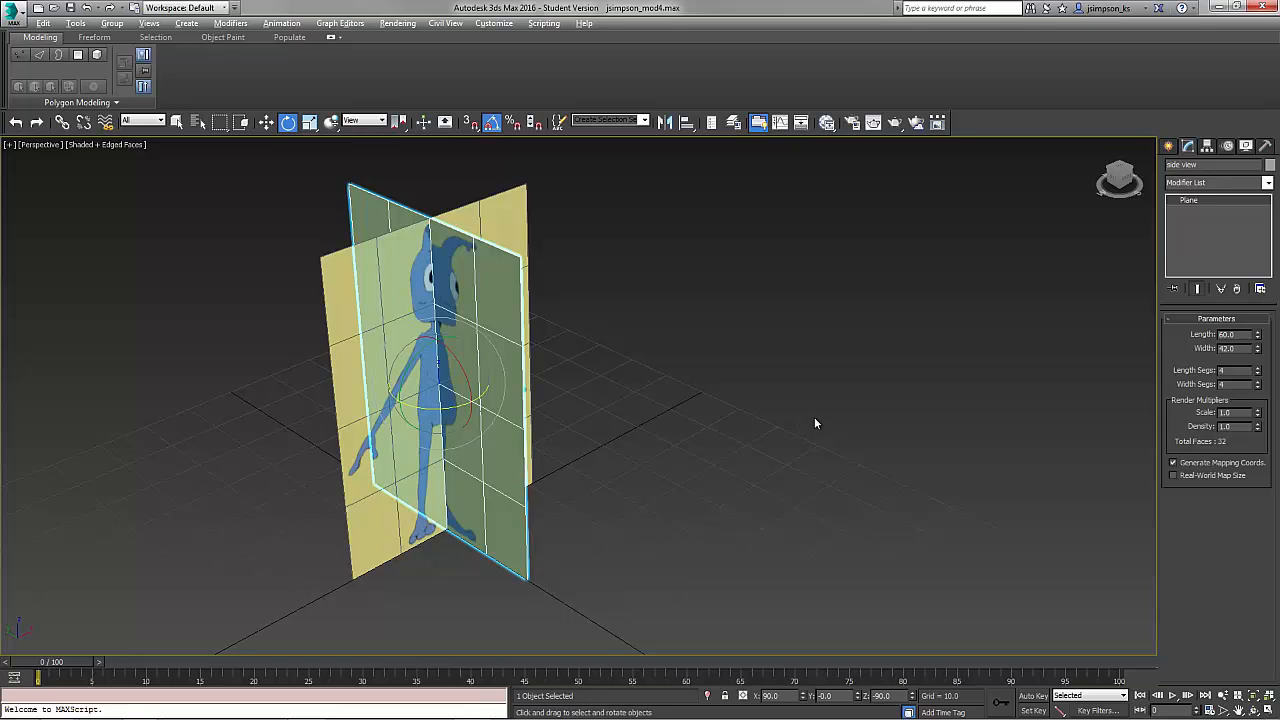
# Create a box by keyboard entry at Z 22 with length 9, width 10 and height 19
pyautogui.click(1168, 145)
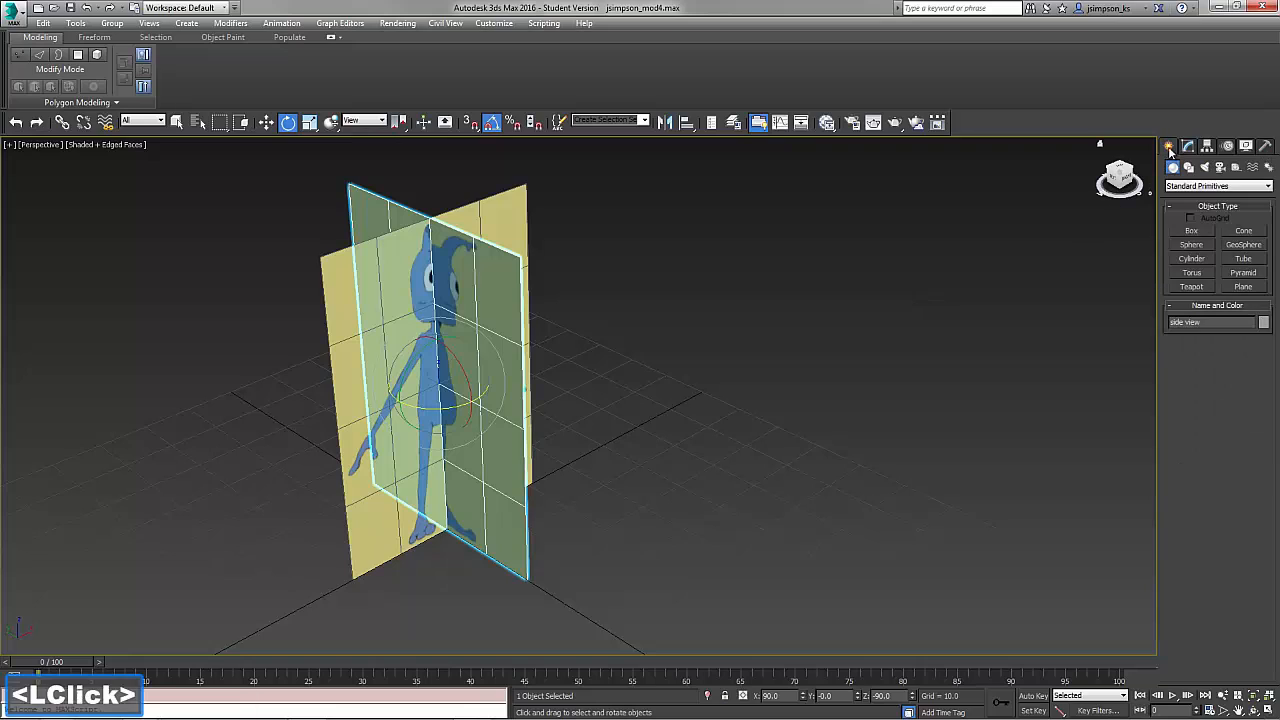
pyautogui.click(1191, 232)
pyautogui.click(1217, 377)
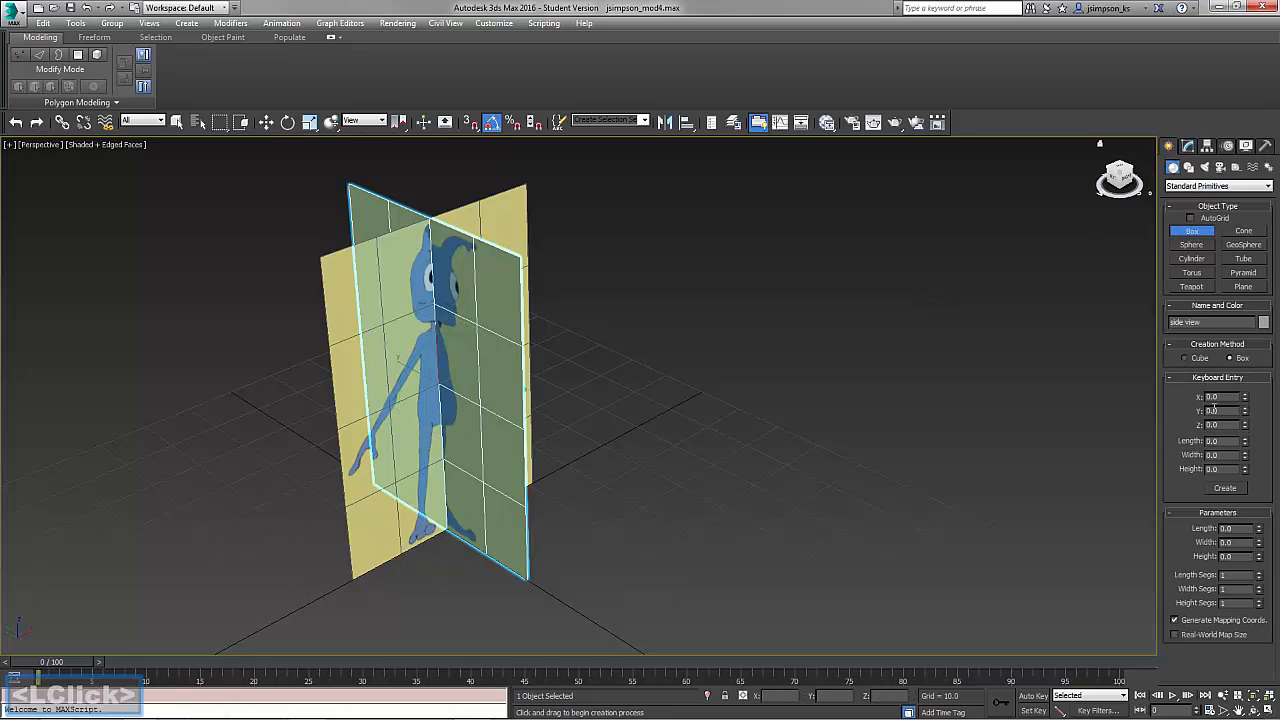
pyautogui.click(1218, 441)
pyautogui.write('9')
pyautogui.press('Tab')
pyautogui.write('10')
pyautogui.press('Tab')
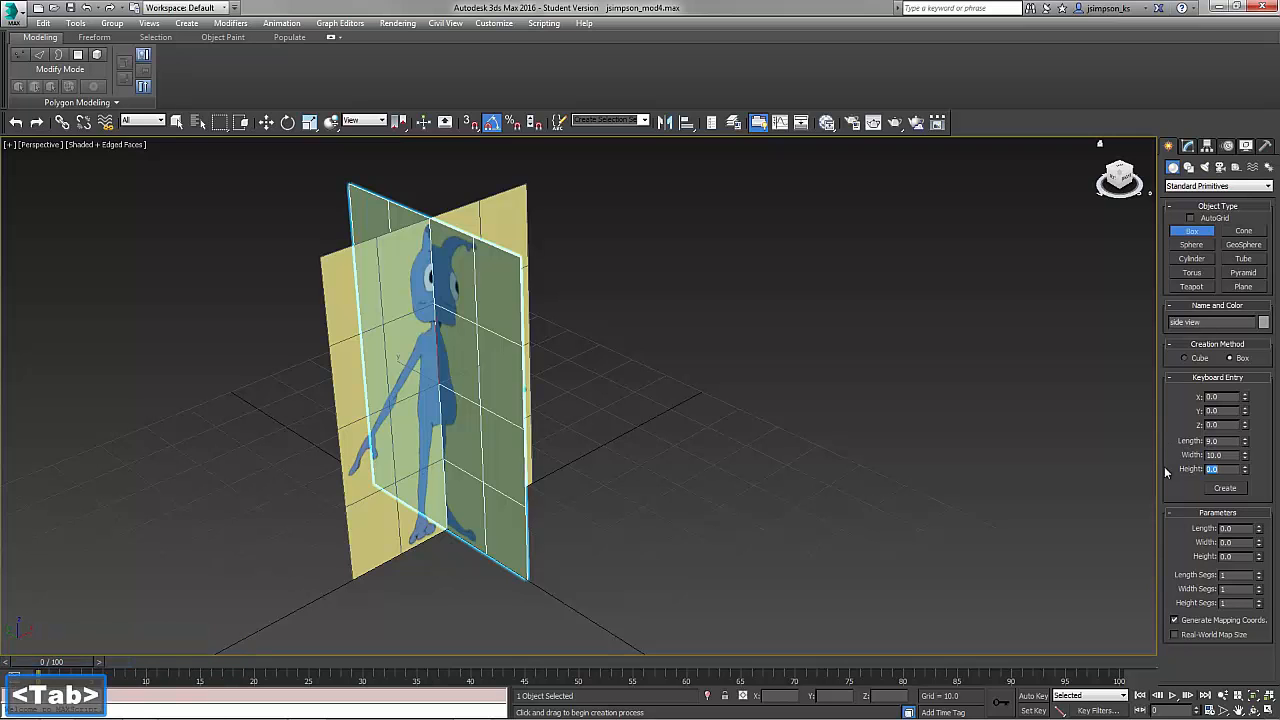
pyautogui.write('19')
pyautogui.click(1215, 425)
pyautogui.write('22')
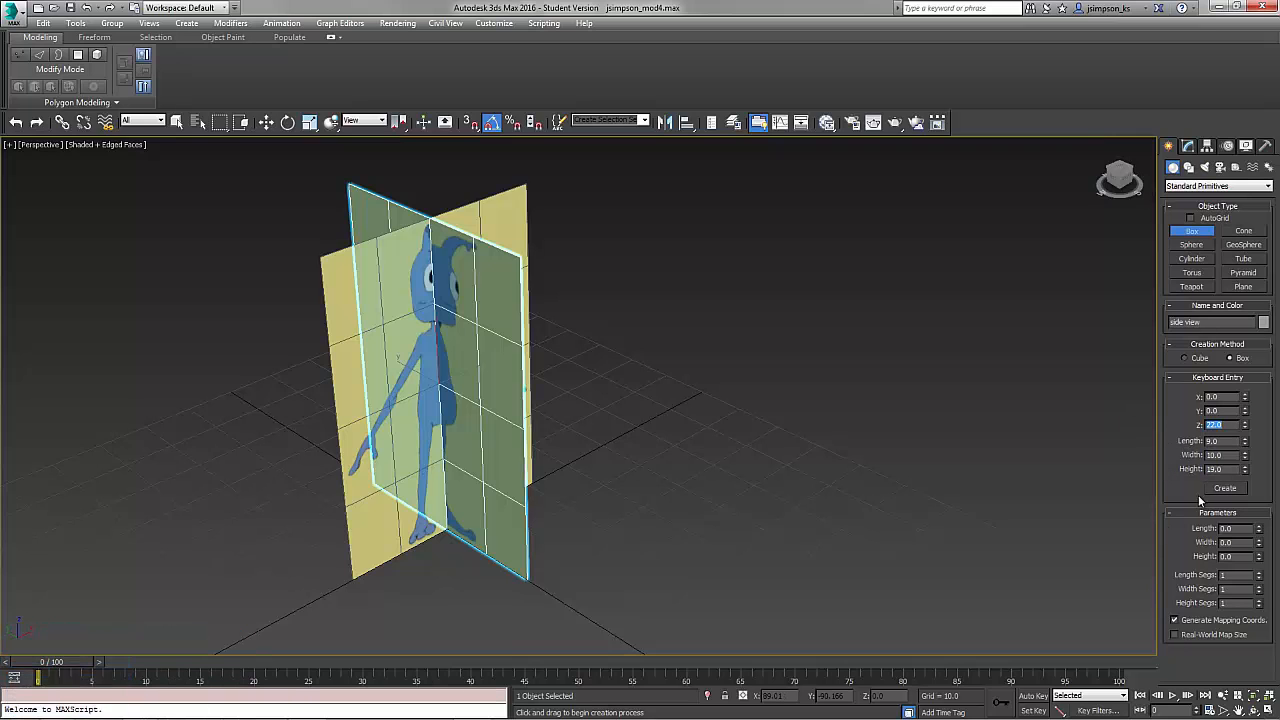
pyautogui.click(1223, 488)
# Set the box's segments to 3 in length, 2 in width and 4 in height
pyautogui.keyDown('alt'); pyautogui.moveTo(480, 395); pyautogui.dragTo(510, 365, button='middle'); pyautogui.keyUp('alt')
pyautogui.click(1188, 146)
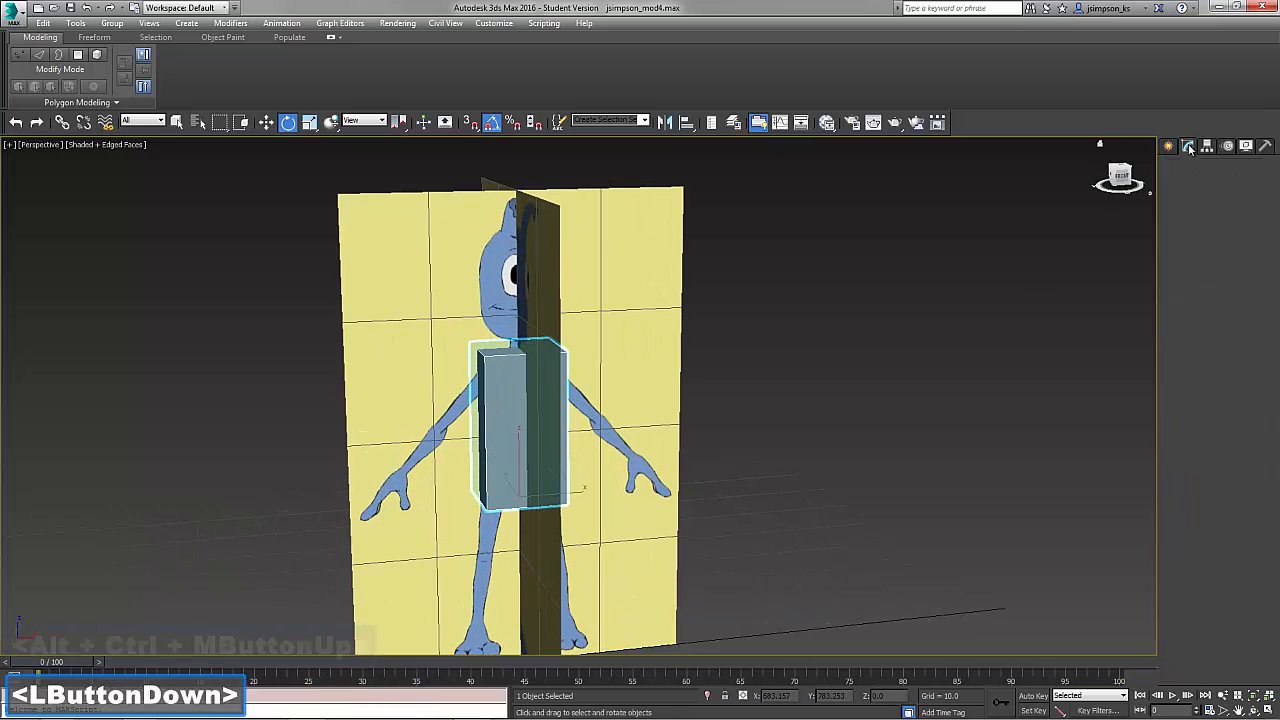
pyautogui.moveTo(1235, 380); pyautogui.dragTo(1160, 359)
pyautogui.write('3')
pyautogui.press('Tab')
pyautogui.write('2')
pyautogui.press('Tab')
pyautogui.write('4')
pyautogui.press('Tab')
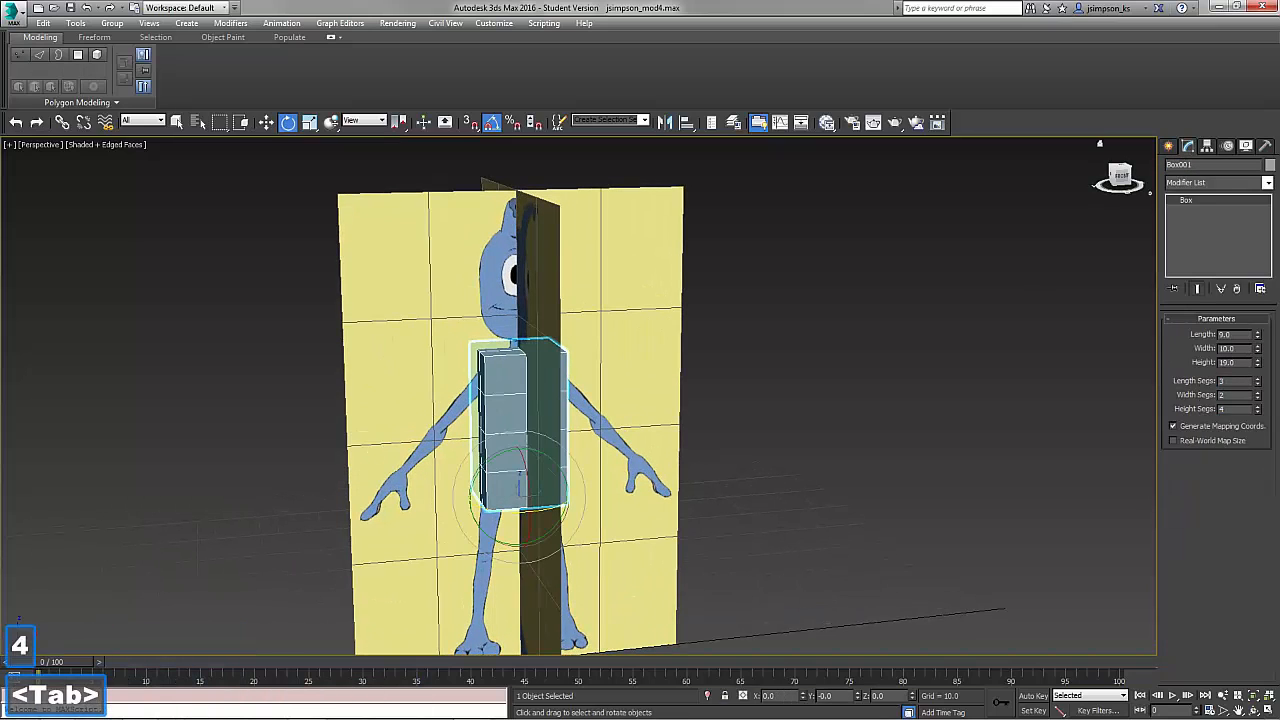
# Rename the box as "body"
pyautogui.click(1218, 166)
pyautogui.write('body')
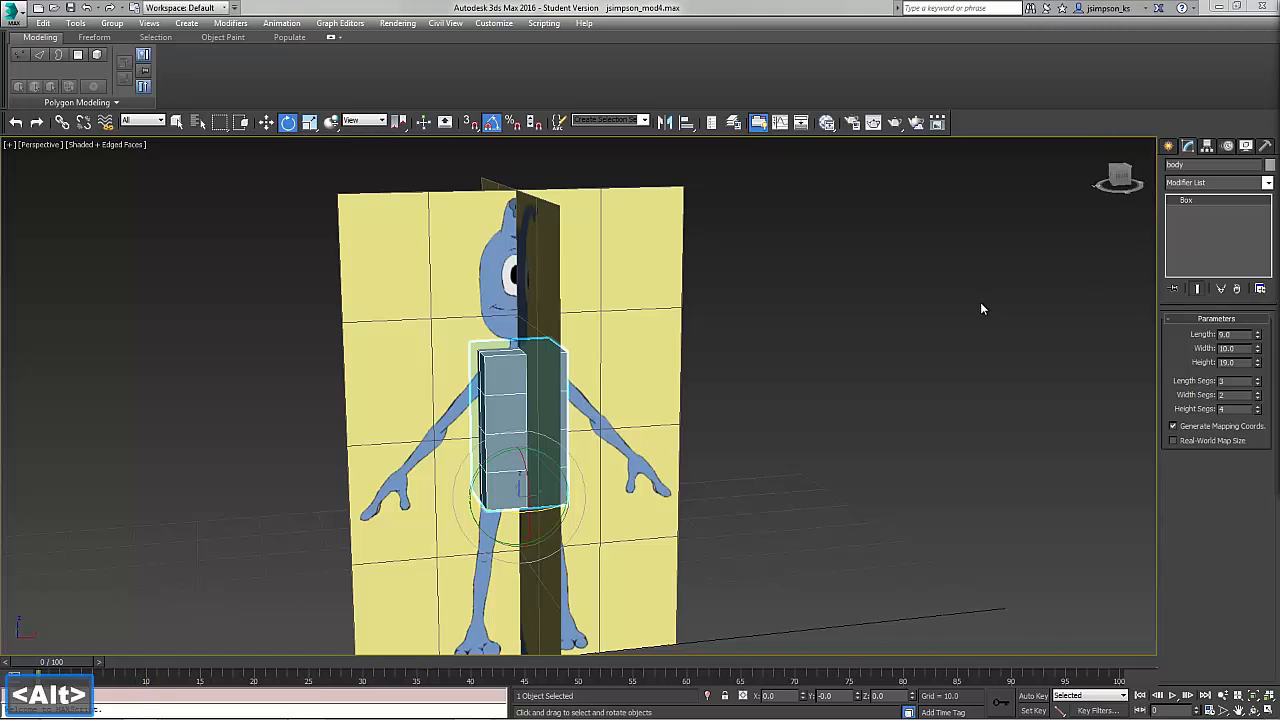
pyautogui.hotkey('alt', 'F9')
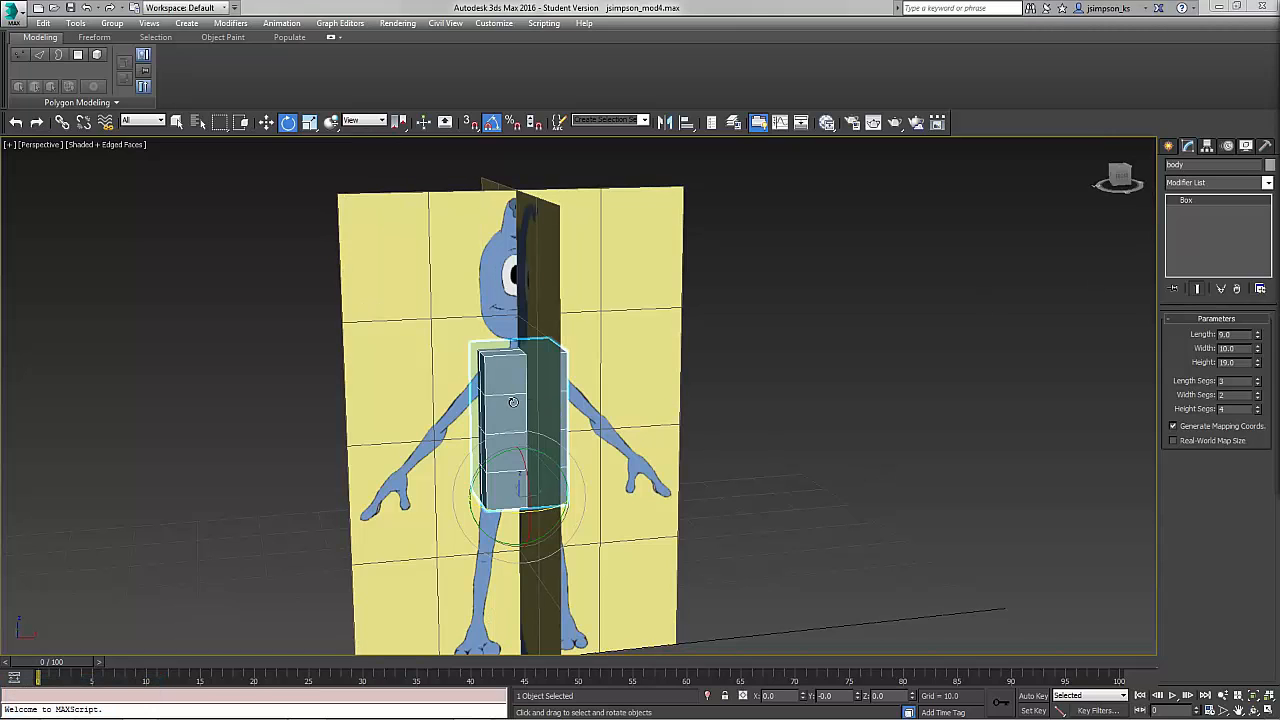
# Turn on See-Through in the body box's object properties so the reference drawing shows through it
pyautogui.rightClick(512, 401)
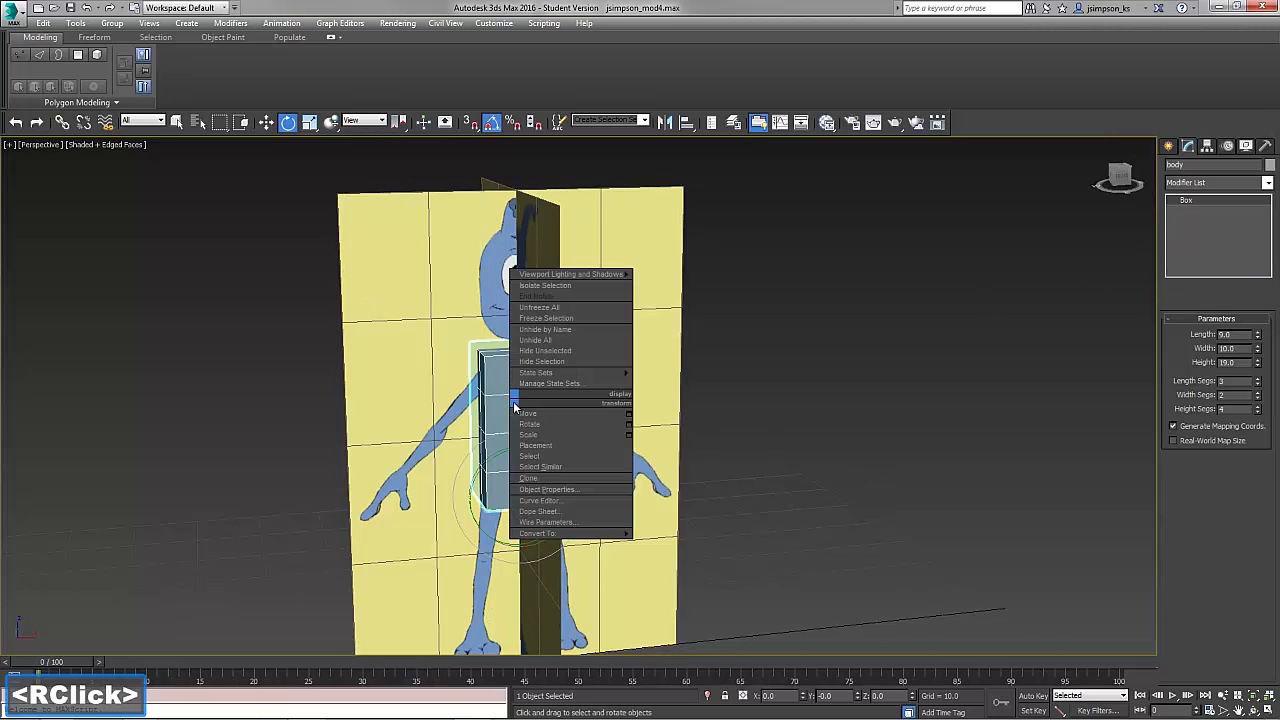
pyautogui.click(538, 492)
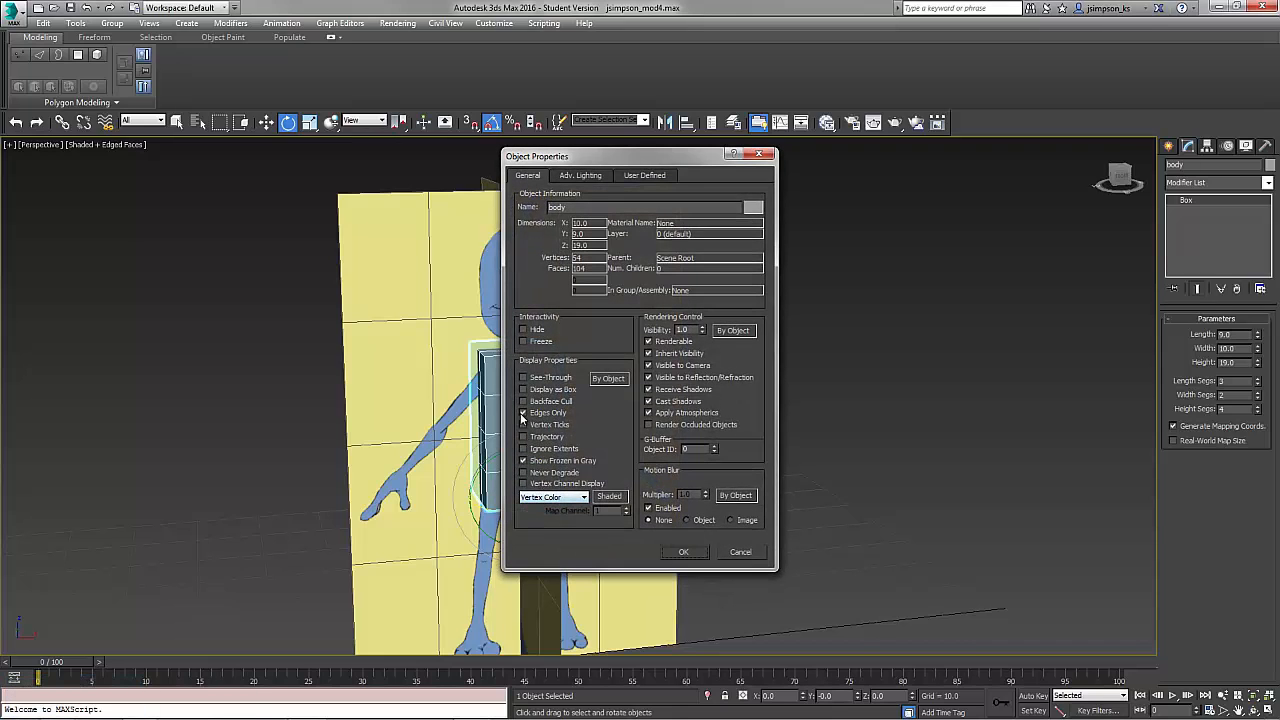
pyautogui.click(523, 378)
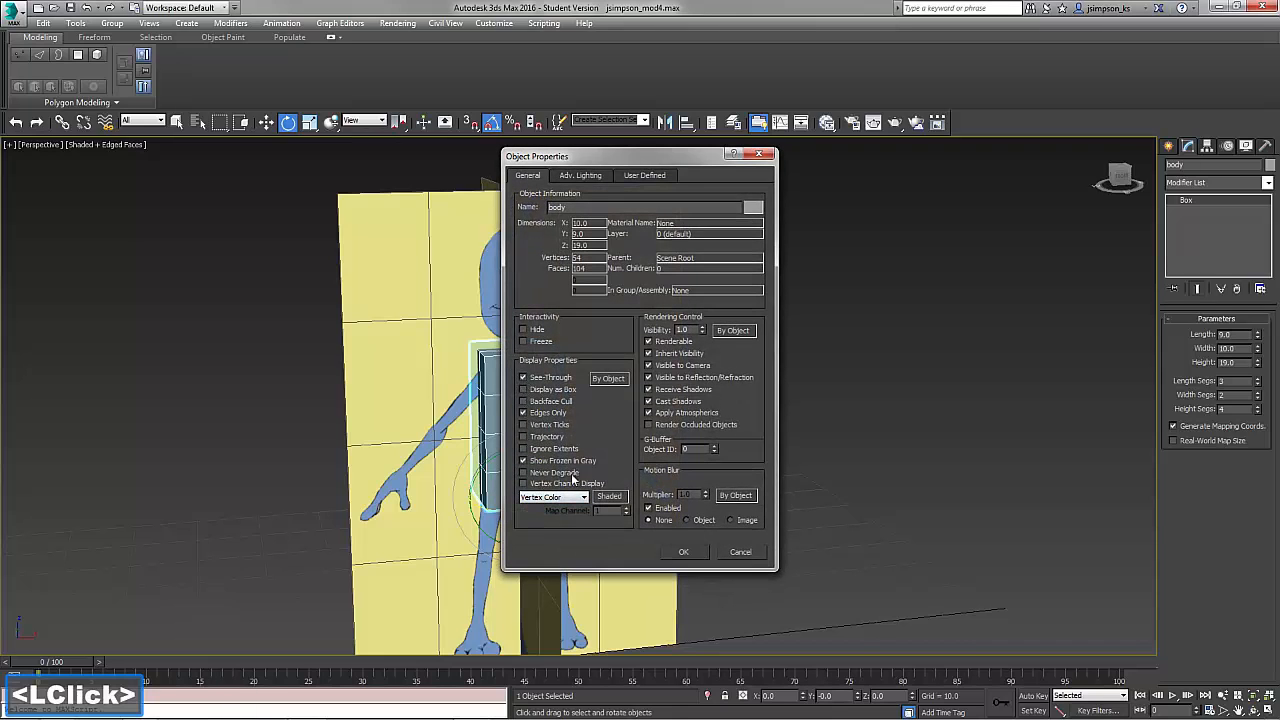
pyautogui.click(683, 552)
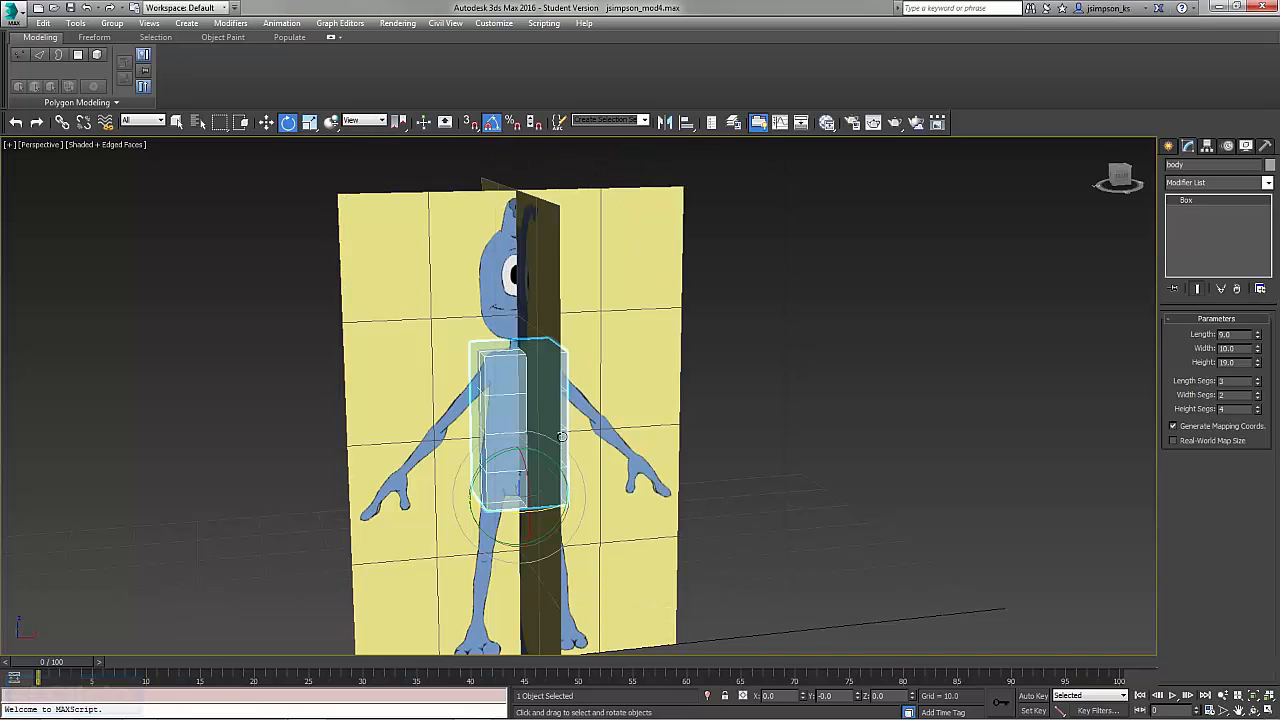
pyautogui.keyDown('alt'); pyautogui.moveTo(578, 421); pyautogui.dragTo(568, 411, button='middle'); pyautogui.keyUp('alt')
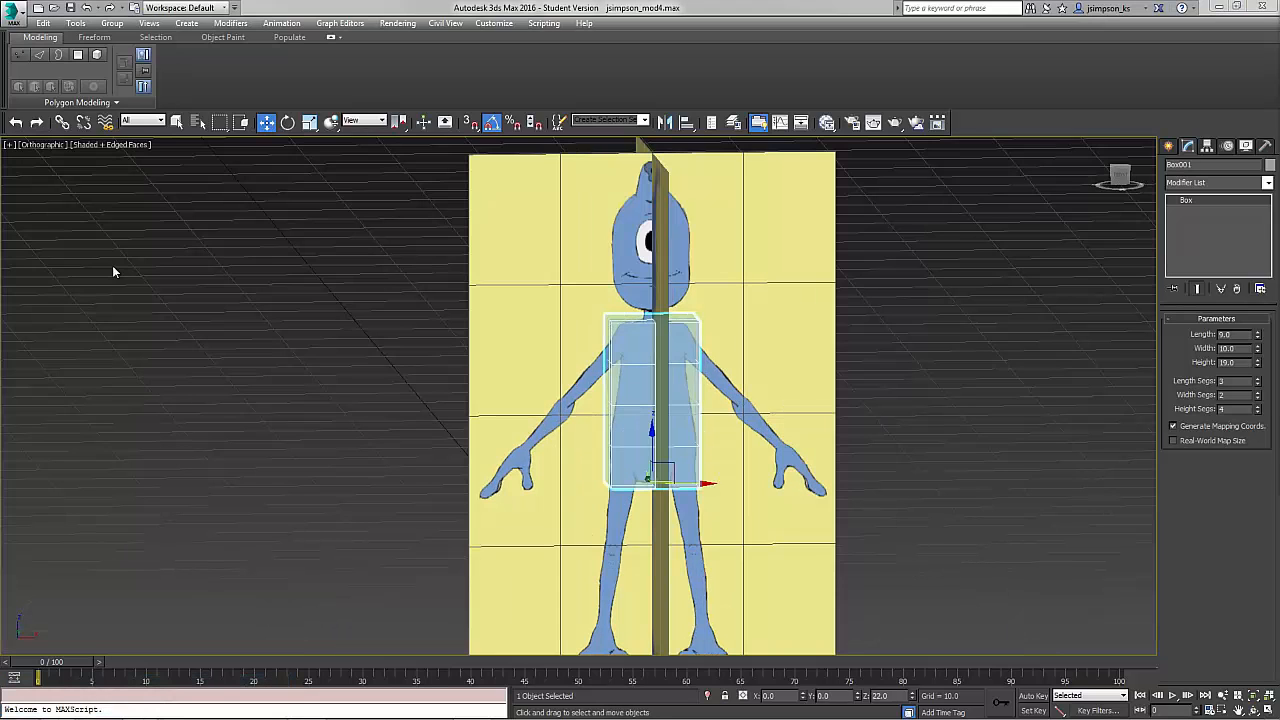
# Convert the body box to an editable poly
pyautogui.click(92, 101)
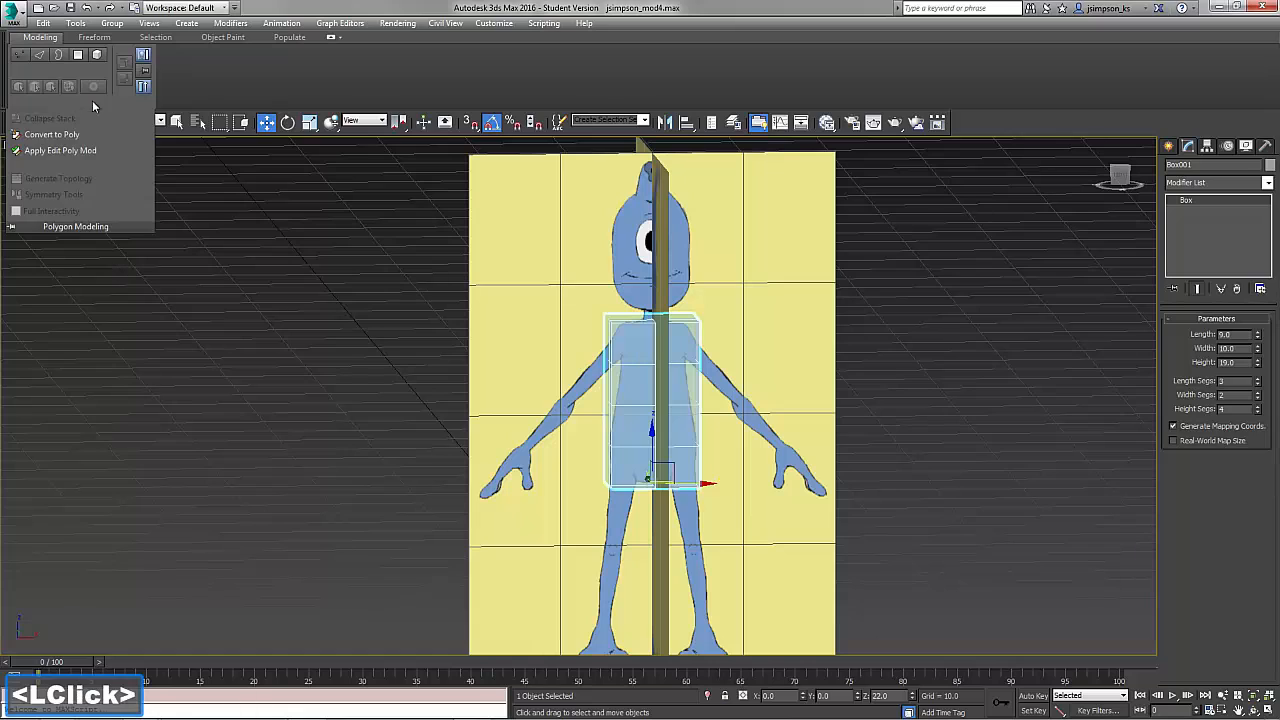
pyautogui.click(51, 136)
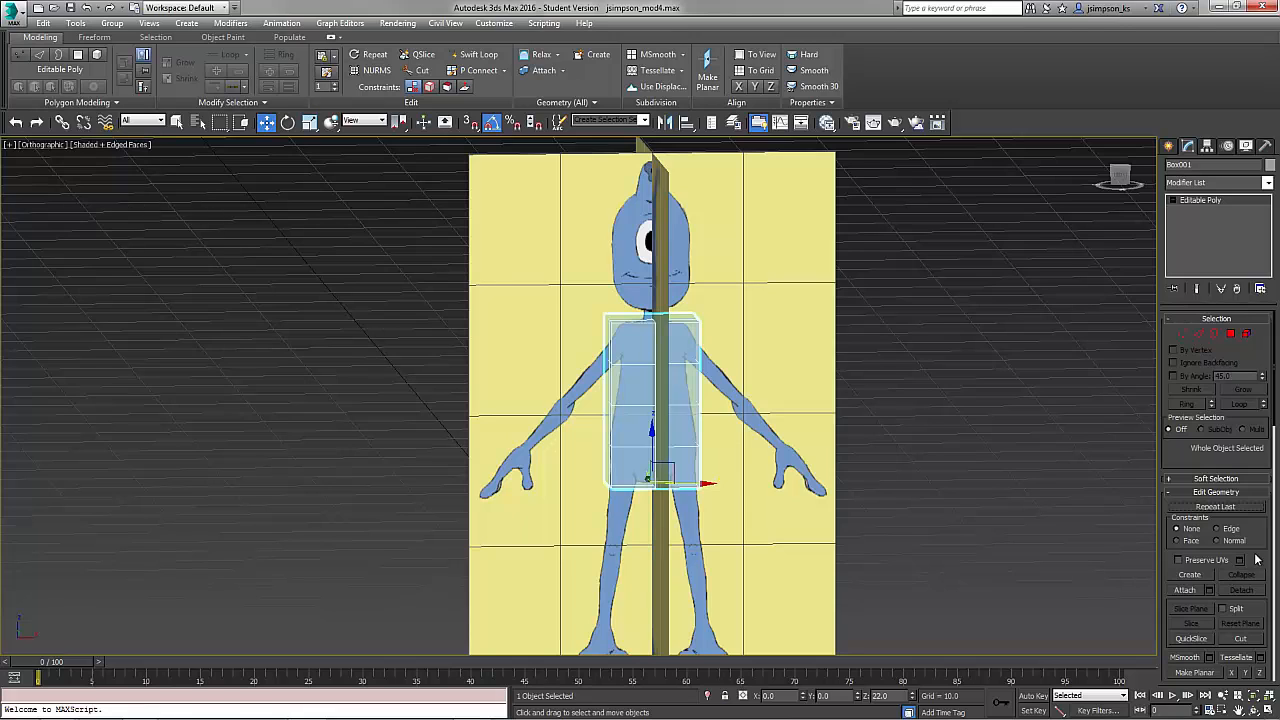
pyautogui.moveTo(1257, 560); pyautogui.dragTo(1203, 405)
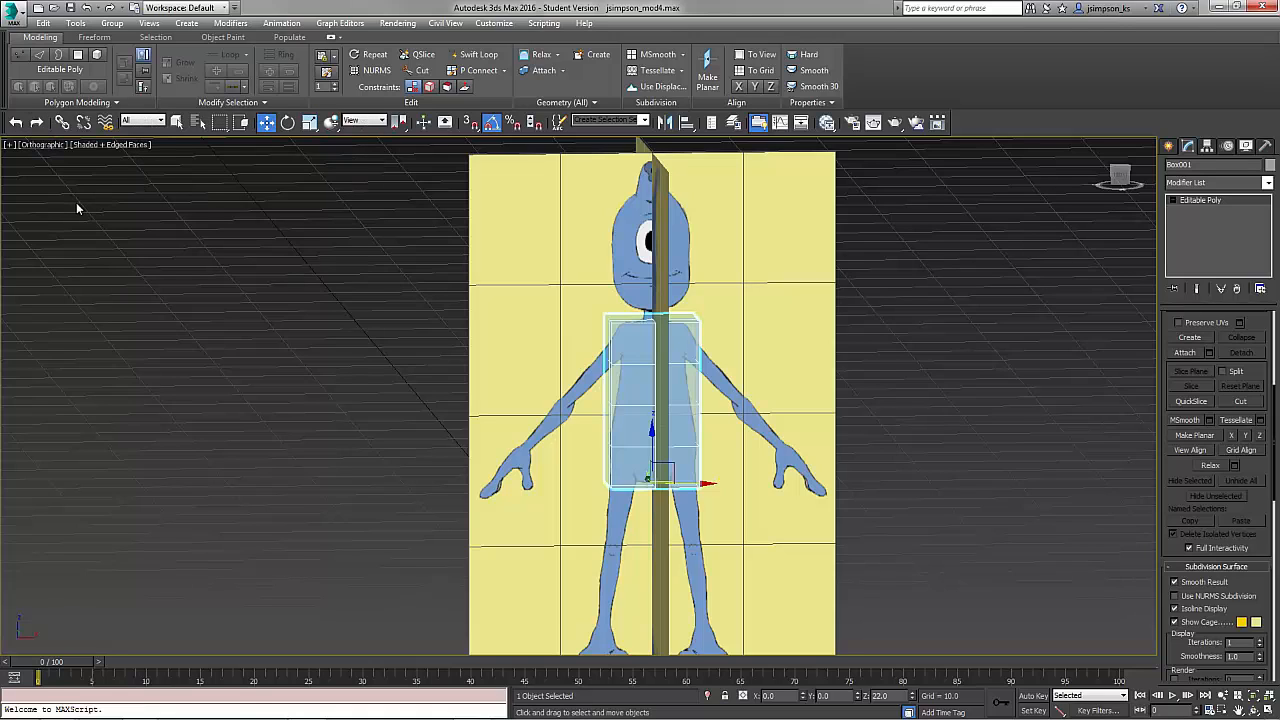
# In the left view, move the body's top front vertices to follow the drawn neck base and upper chest
pyautogui.click(78, 104)
pyautogui.click(20, 55)
pyautogui.click(33, 148)
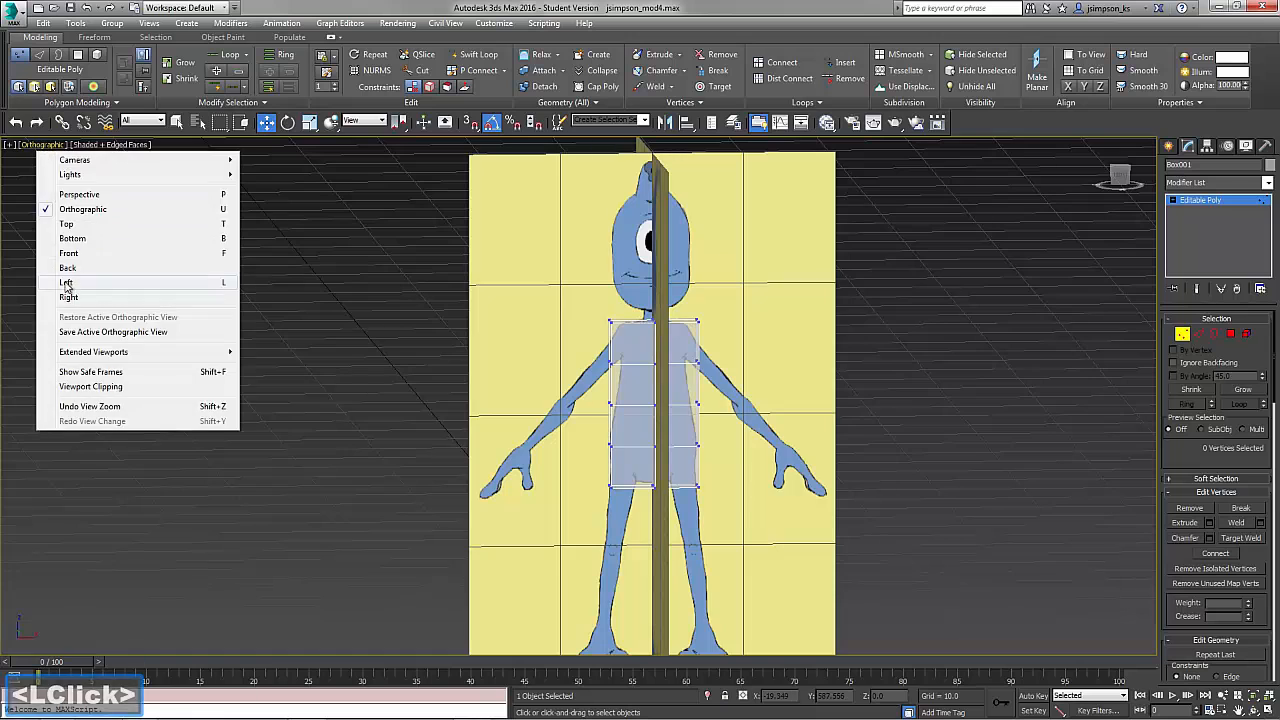
pyautogui.click(69, 283)
pyautogui.moveTo(612, 332); pyautogui.dragTo(620, 357, button='middle')
pyautogui.scroll(9, 620, 357)
pyautogui.moveTo(690, 388); pyautogui.dragTo(550, 322)
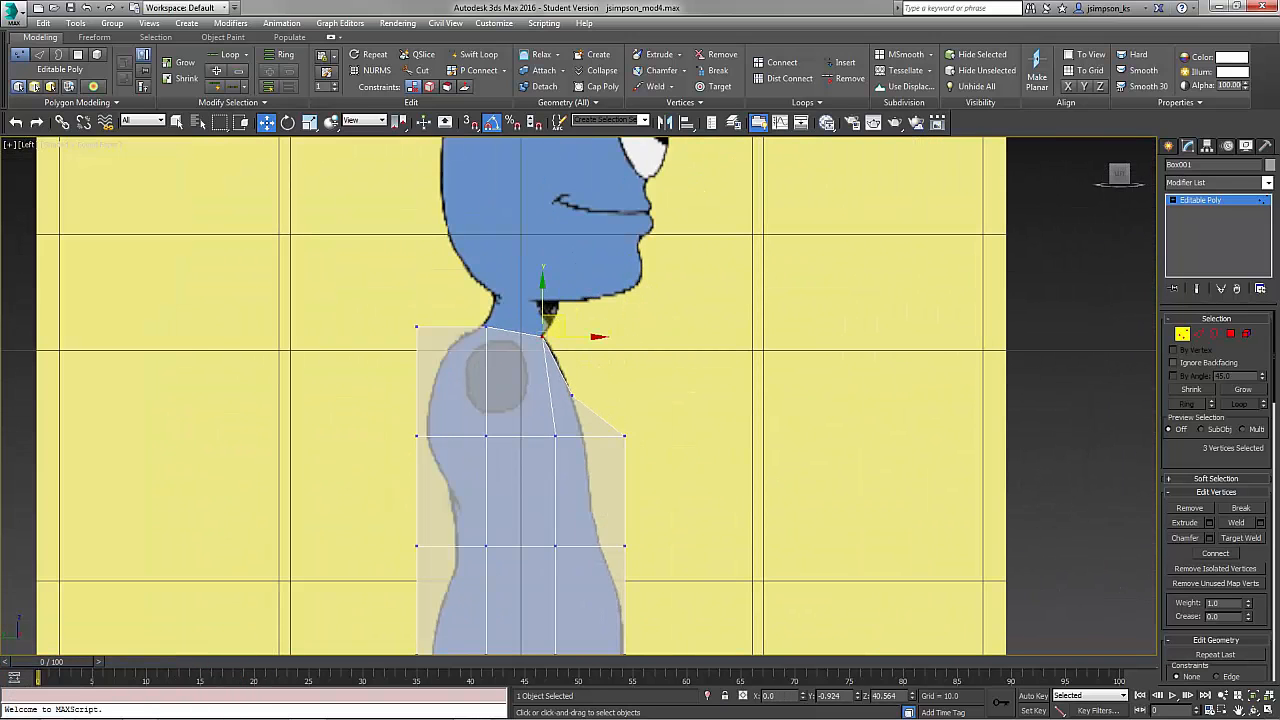
pyautogui.click(556, 324)
pyautogui.moveTo(596, 398); pyautogui.dragTo(600, 254, button='middle')
# Reposition the remaining upper and front side-profile vertices to match the drawn chest, waist and belly outline
pyautogui.moveTo(588, 257); pyautogui.dragTo(677, 328)
pyautogui.moveTo(644, 278); pyautogui.dragTo(609, 301)
pyautogui.moveTo(687, 401); pyautogui.dragTo(708, 341, button='middle')
pyautogui.moveTo(629, 315)
pyautogui.mouseDown()
pyautogui.moveTo(680, 364)
pyautogui.moveTo(642, 314)
pyautogui.mouseUp()
pyautogui.moveTo(634, 427); pyautogui.dragTo(683, 468)
pyautogui.moveTo(667, 431); pyautogui.dragTo(665, 386)
pyautogui.moveTo(635, 538); pyautogui.dragTo(677, 576)
pyautogui.moveTo(669, 544); pyautogui.dragTo(660, 486)
pyautogui.moveTo(565, 544); pyautogui.dragTo(599, 531)
pyautogui.moveTo(628, 388); pyautogui.dragTo(662, 406)
# Move the body's bottom and back vertices to follow the drawn hip, lower back and shoulder outline in the left view
pyautogui.moveTo(530, 500); pyautogui.dragTo(606, 472, button='middle')
pyautogui.moveTo(486, 511); pyautogui.dragTo(536, 551)
pyautogui.moveTo(537, 513); pyautogui.dragTo(561, 466)
pyautogui.moveTo(540, 430); pyautogui.dragTo(576, 480, button='middle')
pyautogui.moveTo(531, 451); pyautogui.dragTo(576, 497)
pyautogui.moveTo(572, 452); pyautogui.dragTo(585, 453)
pyautogui.moveTo(565, 385); pyautogui.dragTo(580, 458, button='middle')
pyautogui.moveTo(548, 410); pyautogui.dragTo(628, 413)
pyautogui.moveTo(626, 403); pyautogui.dragTo(657, 475, button='middle')
pyautogui.moveTo(578, 374); pyautogui.dragTo(624, 386)
pyautogui.moveTo(575, 267); pyautogui.dragTo(611, 312)
pyautogui.moveTo(614, 274); pyautogui.dragTo(640, 296)
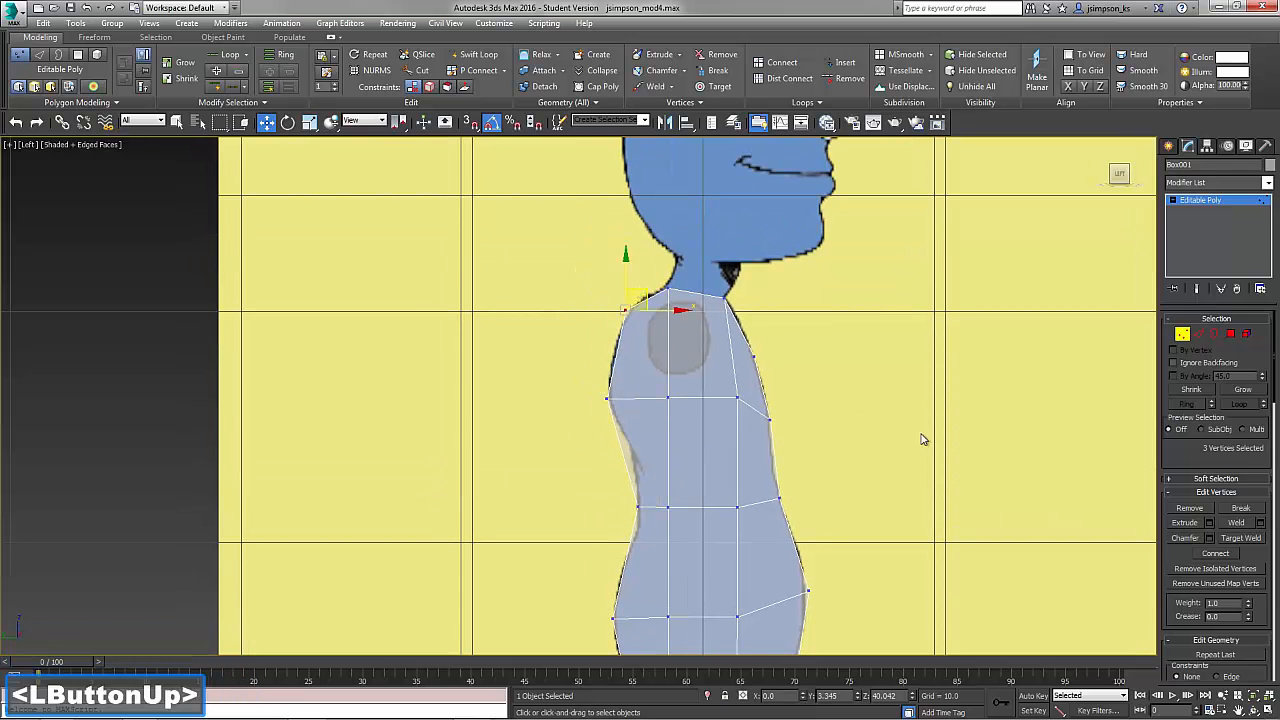
# Refine the lower body vertices in the left view so the belly and pelvis fit the side drawing
pyautogui.moveTo(923, 440); pyautogui.dragTo(893, 367, button='middle')
pyautogui.scroll(-3, 888, 372)
pyautogui.scroll(3, 823, 469)
pyautogui.moveTo(823, 469); pyautogui.dragTo(797, 363, button='middle')
pyautogui.moveTo(645, 410); pyautogui.dragTo(715, 439)
pyautogui.moveTo(861, 415); pyautogui.dragTo(834, 506, button='middle')
pyautogui.moveTo(814, 503); pyautogui.dragTo(764, 457)
pyautogui.moveTo(794, 463); pyautogui.dragTo(788, 471)
pyautogui.moveTo(787, 317); pyautogui.dragTo(781, 417, button='middle')
pyautogui.hotkey('alt', 'F9')
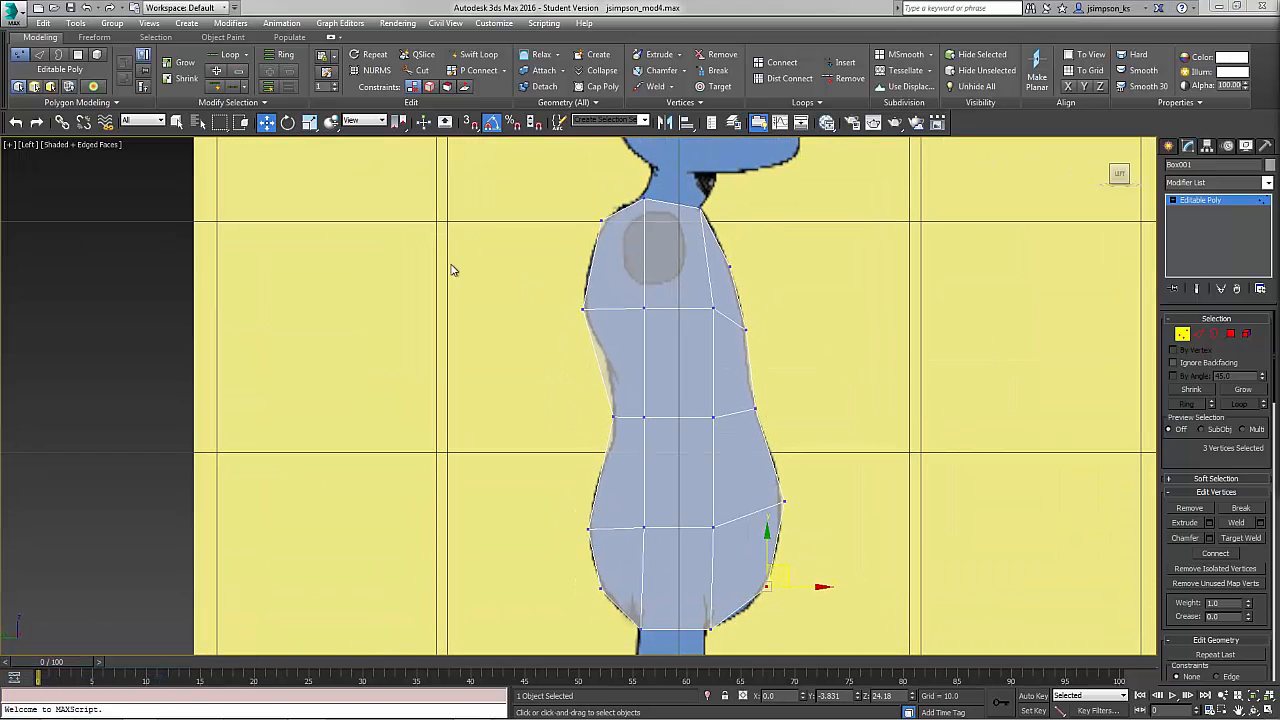
# In the front view, delete the vertices of the body half on the positive X side of the centre line
pyautogui.click(835, 365)
pyautogui.press('f')
pyautogui.moveTo(834, 363); pyautogui.dragTo(749, 470, button='middle')
pyautogui.scroll(-2, 767, 544)
pyautogui.moveTo(672, 280); pyautogui.dragTo(826, 606)
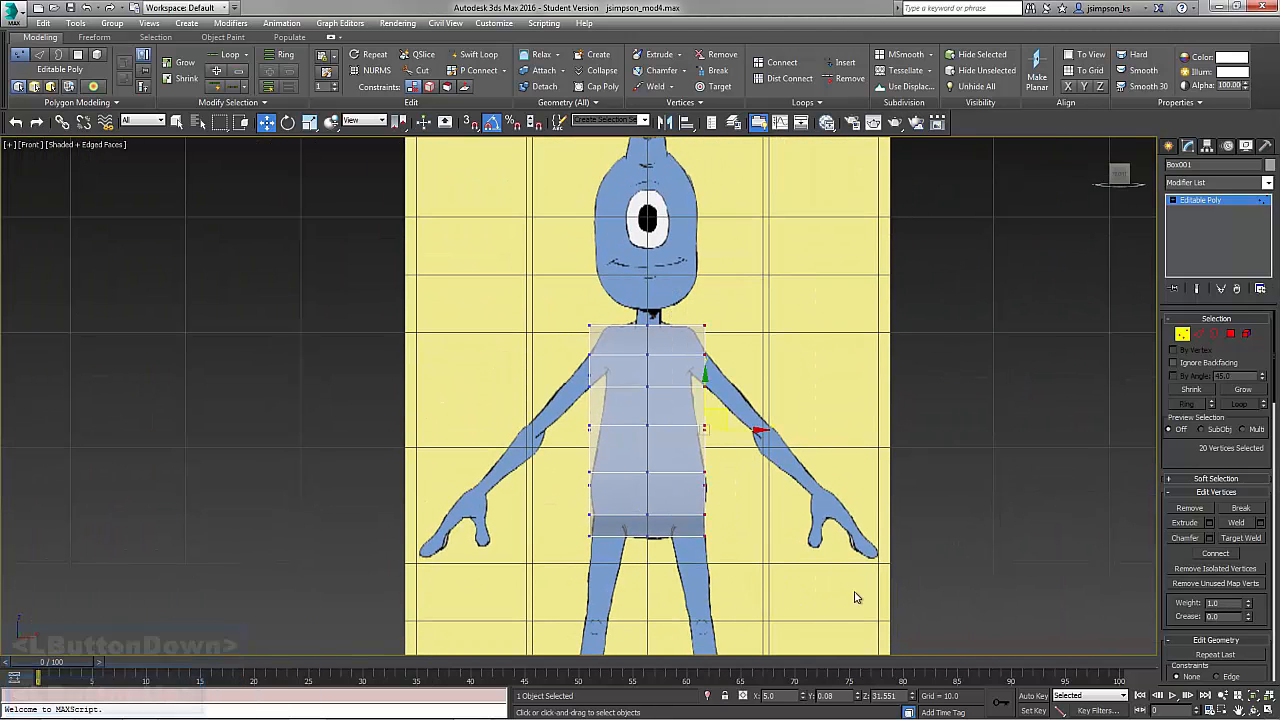
pyautogui.press('Delete')
# Move the outer shoulder and armpit vertices of the half body inward to match the front drawing
pyautogui.moveTo(808, 570); pyautogui.dragTo(894, 544, button='middle')
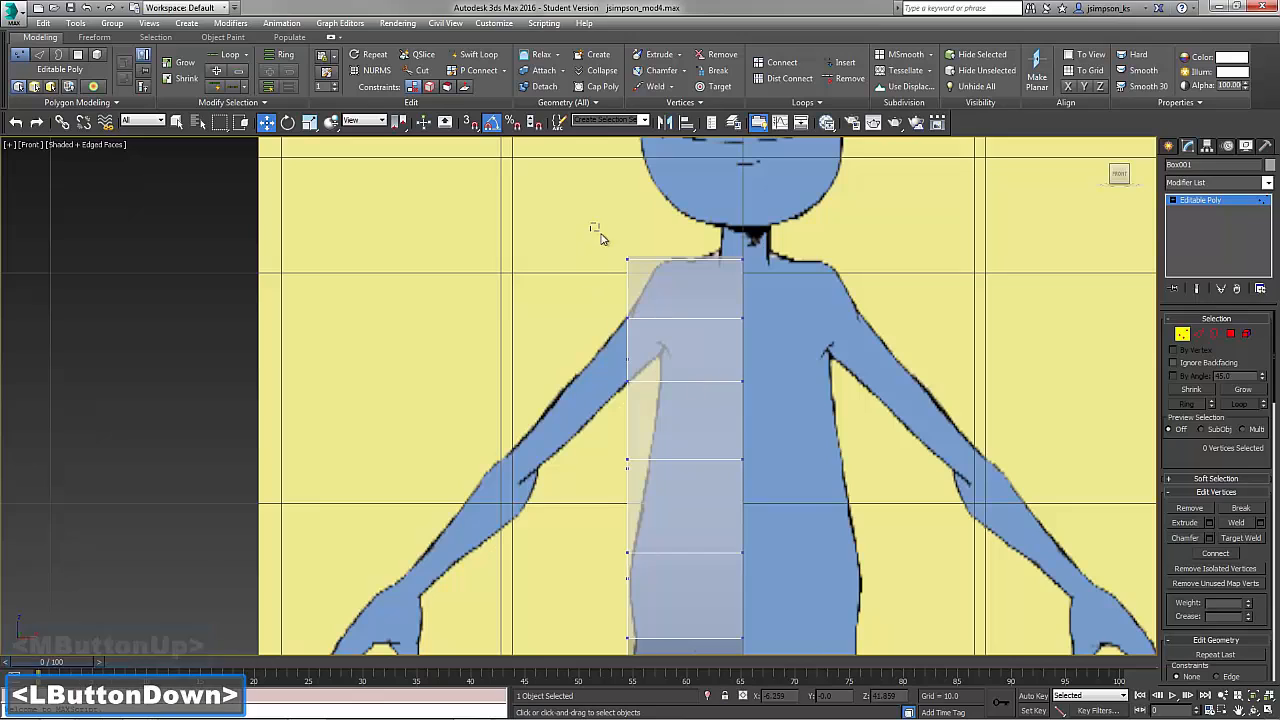
pyautogui.moveTo(600, 229); pyautogui.dragTo(760, 288)
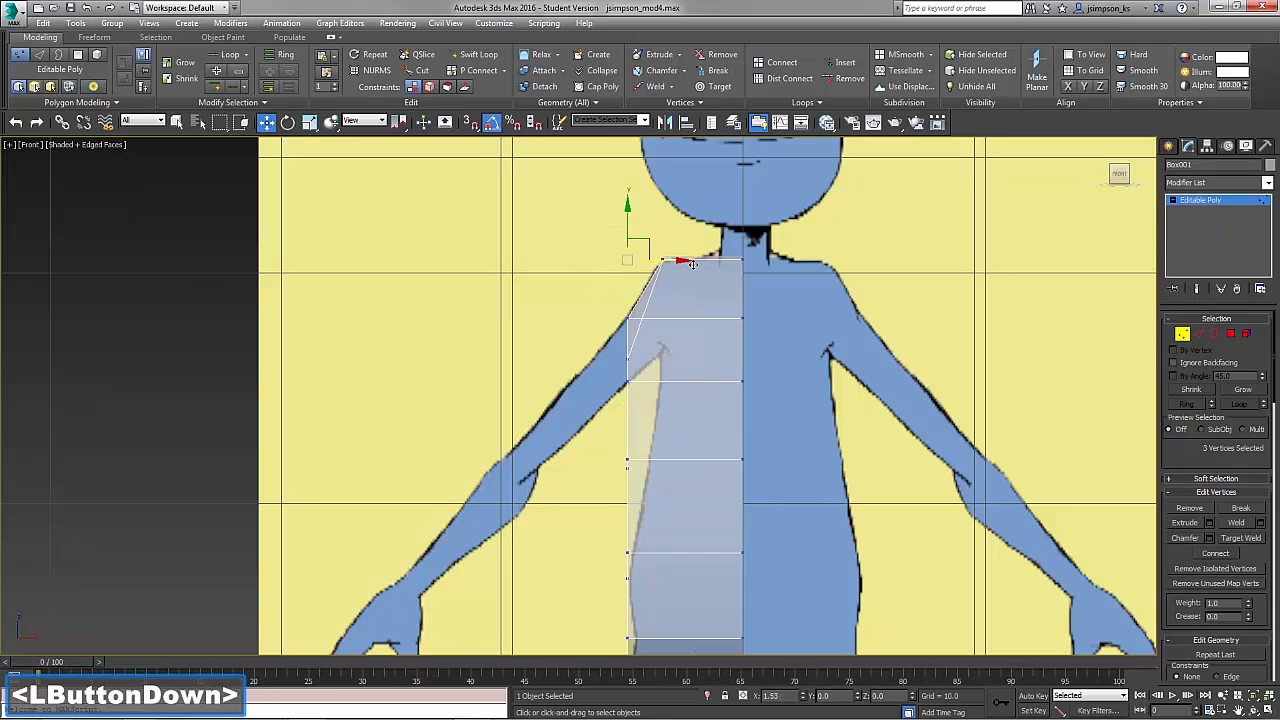
pyautogui.moveTo(694, 263); pyautogui.dragTo(696, 263)
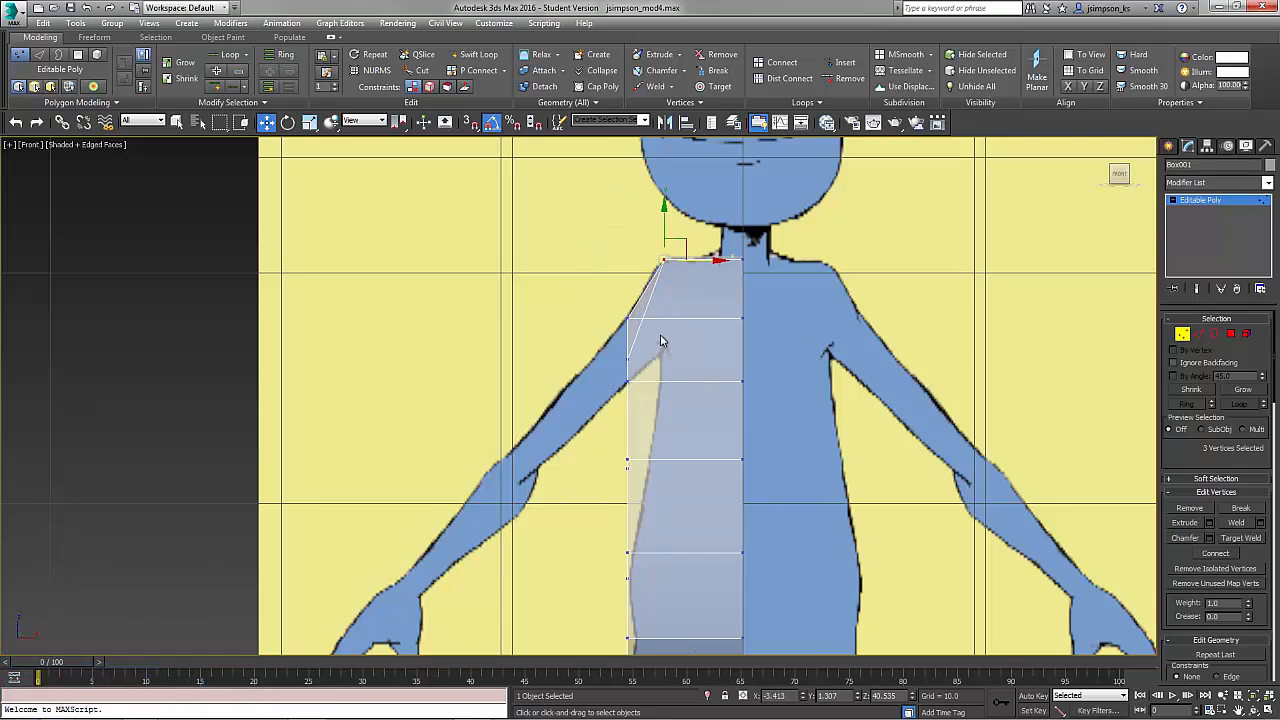
pyautogui.moveTo(598, 358); pyautogui.dragTo(658, 413)
pyautogui.moveTo(578, 285); pyautogui.dragTo(660, 427)
pyautogui.moveTo(668, 355); pyautogui.dragTo(697, 355)
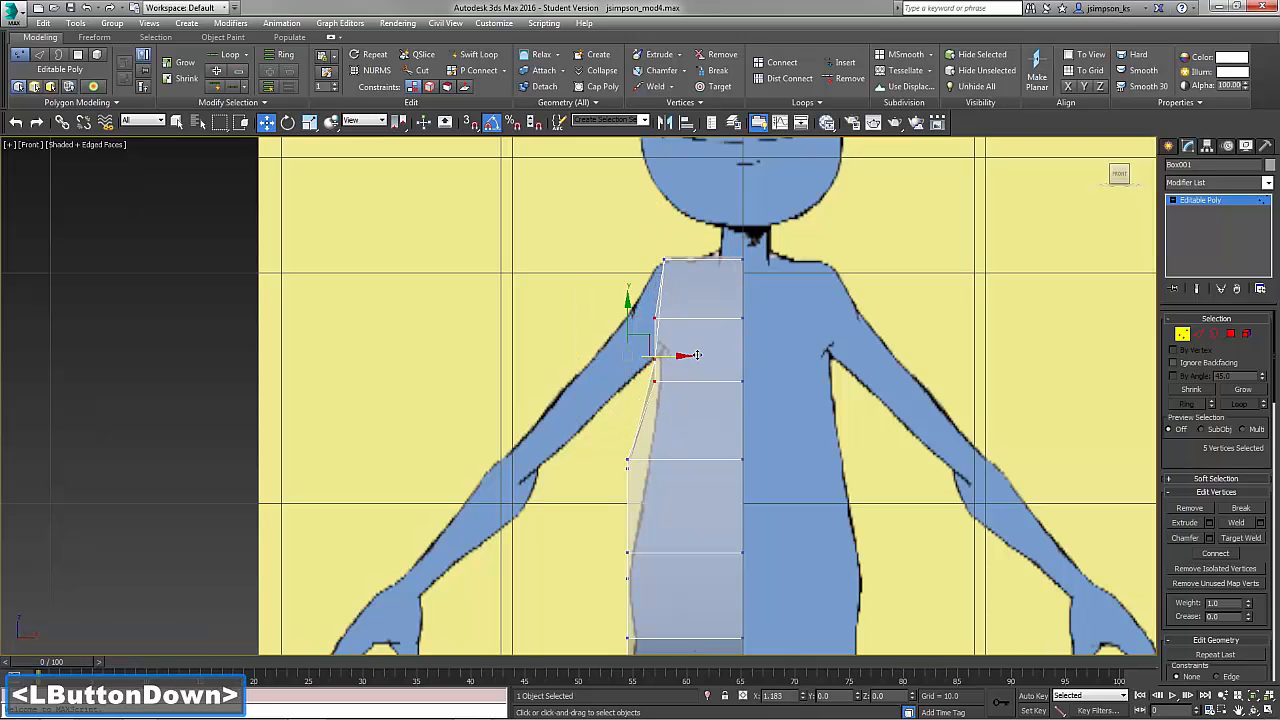
# Move the outer waist and lower hip vertices inward to match the front drawing's silhouette
pyautogui.moveTo(703, 355); pyautogui.dragTo(712, 237, button='middle')
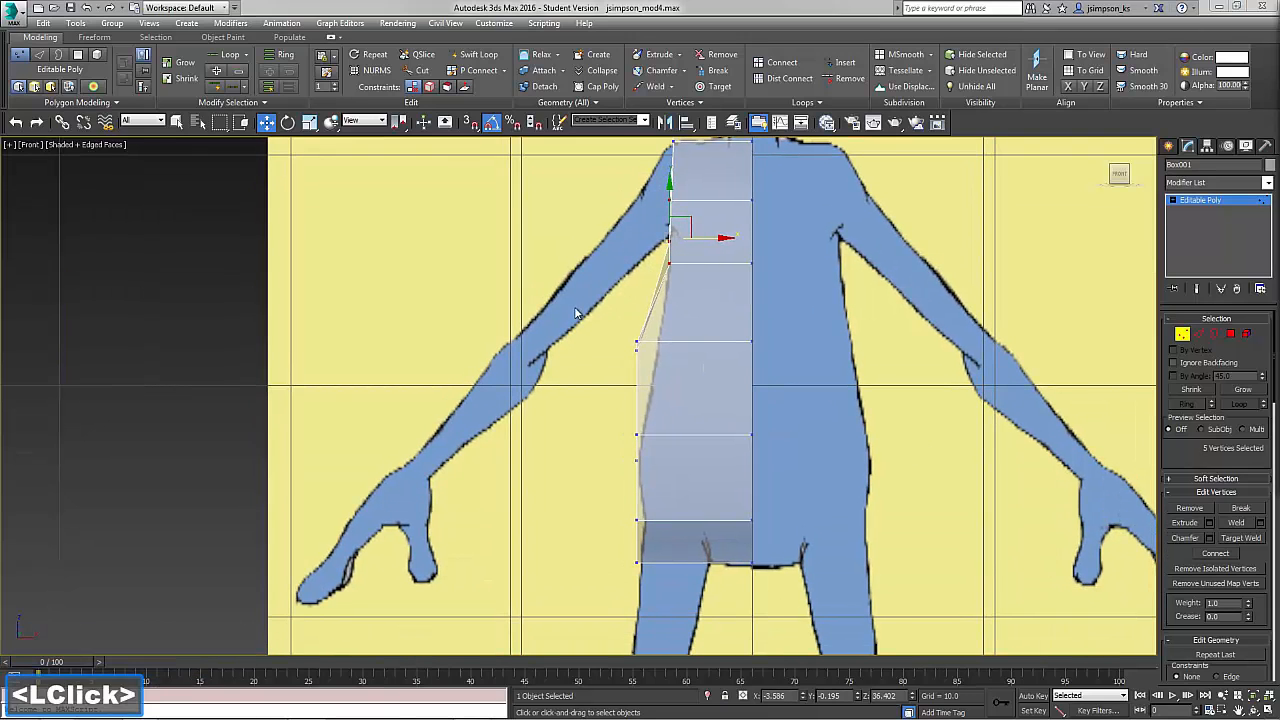
pyautogui.moveTo(602, 327); pyautogui.dragTo(681, 378)
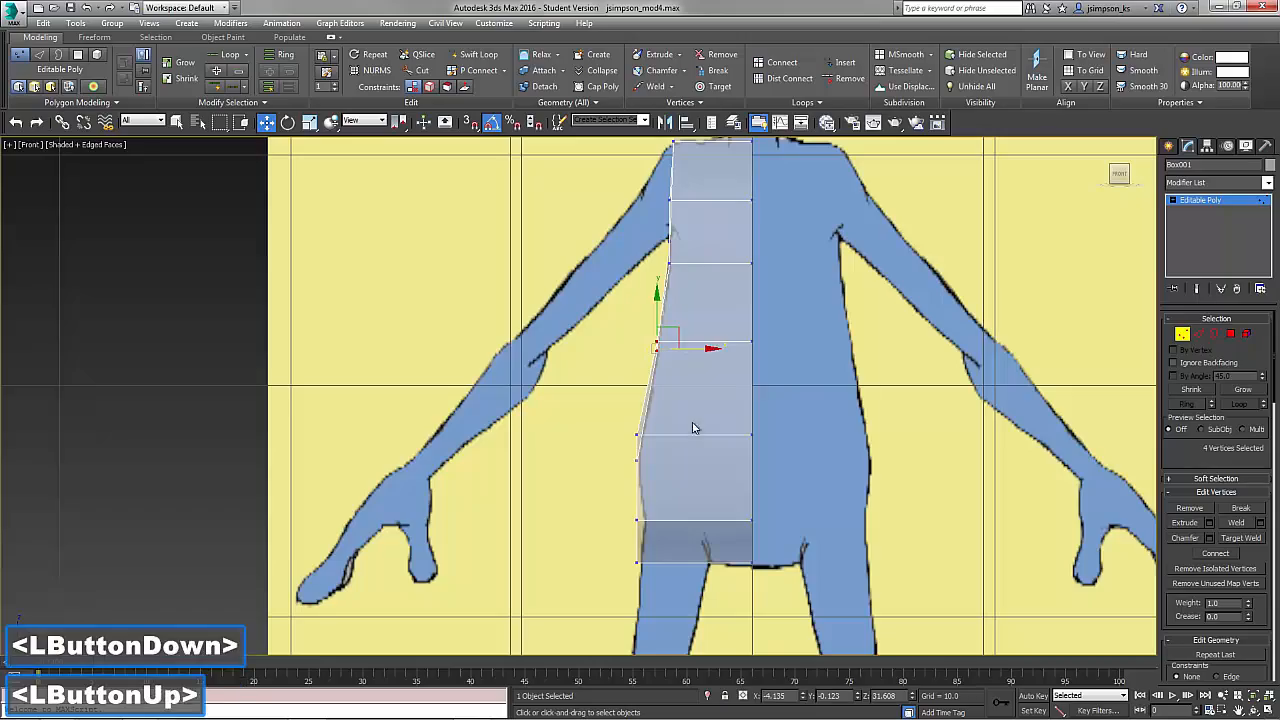
pyautogui.moveTo(693, 428); pyautogui.dragTo(691, 355, button='middle')
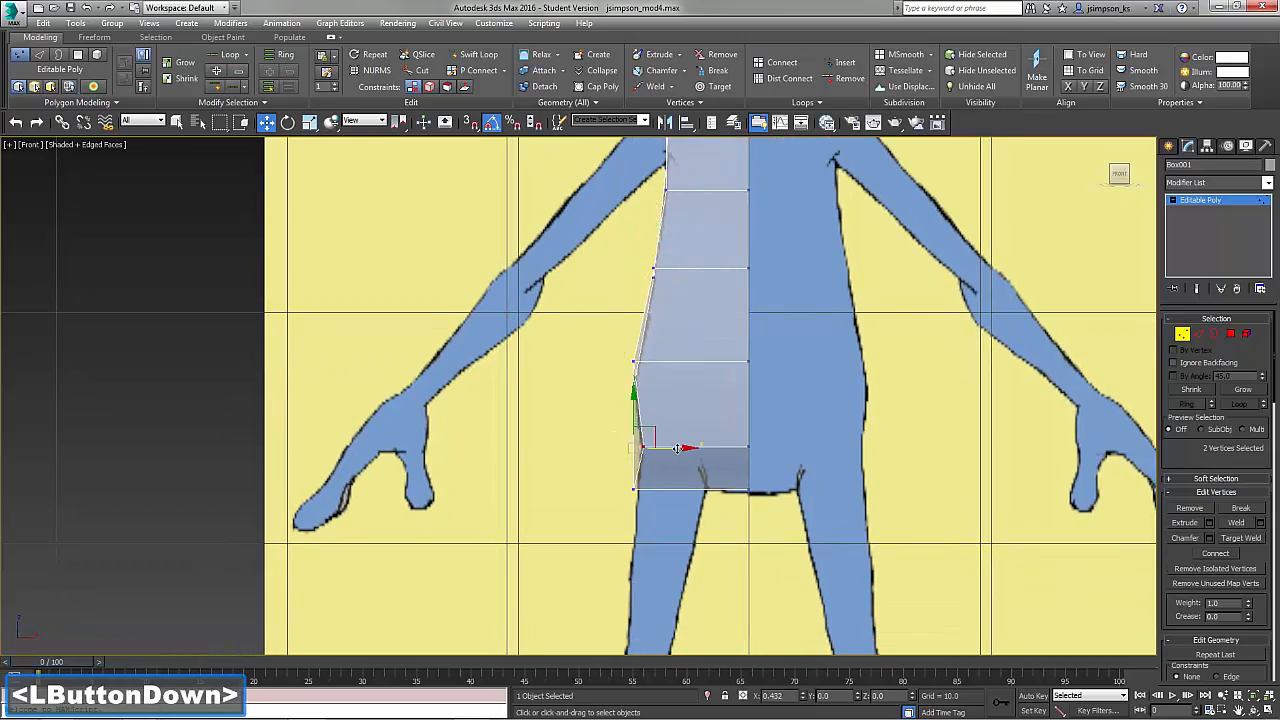
# Select the outer corner vertices down the front and back of the half body and move them inward along X to round the torso
pyautogui.moveTo(677, 448)
pyautogui.keyDown('alt'); pyautogui.mouseDown(button='middle')
pyautogui.moveTo(622, 466)
pyautogui.moveTo(724, 465)
pyautogui.moveTo(625, 476)
pyautogui.moveTo(678, 470)
pyautogui.mouseUp(button='middle'); pyautogui.keyUp('alt')
pyautogui.moveTo(684, 415); pyautogui.dragTo(698, 538, button='middle')
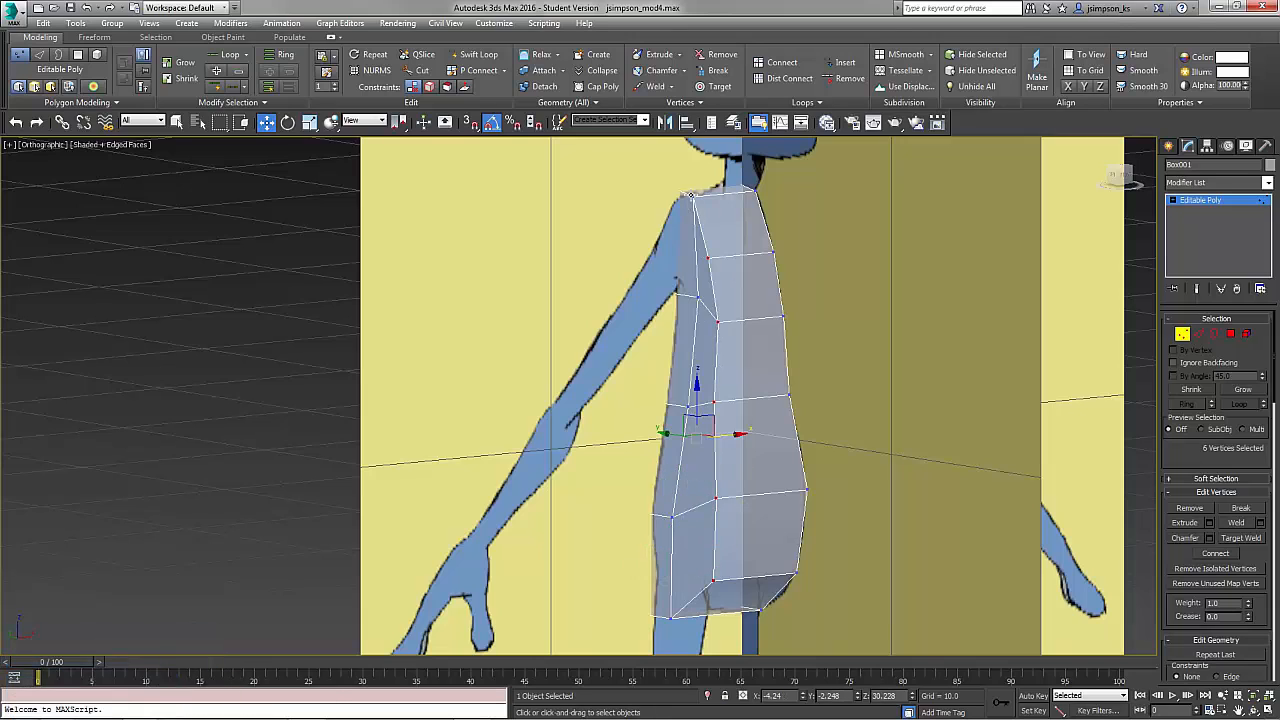
pyautogui.keyDown('alt'); pyautogui.moveTo(690, 195); pyautogui.dragTo(705, 340, button='middle'); pyautogui.keyUp('alt')
pyautogui.keyDown('ctrl'); pyautogui.click(635, 204); pyautogui.keyUp('ctrl')
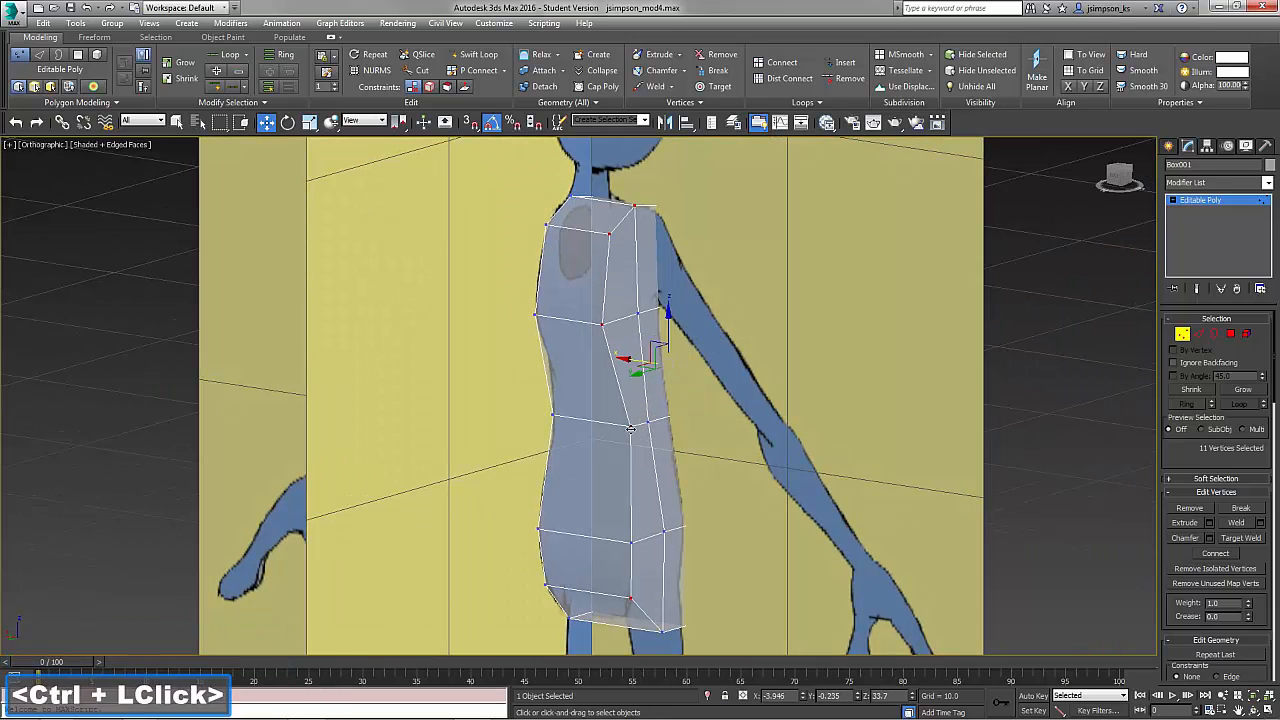
pyautogui.keyDown('alt'); pyautogui.moveTo(671, 636); pyautogui.dragTo(614, 605, button='middle'); pyautogui.keyUp('alt')
pyautogui.keyDown('ctrl'); pyautogui.click(645, 620); pyautogui.keyUp('ctrl')
pyautogui.keyDown('ctrl'); pyautogui.click(739, 606); pyautogui.keyUp('ctrl')
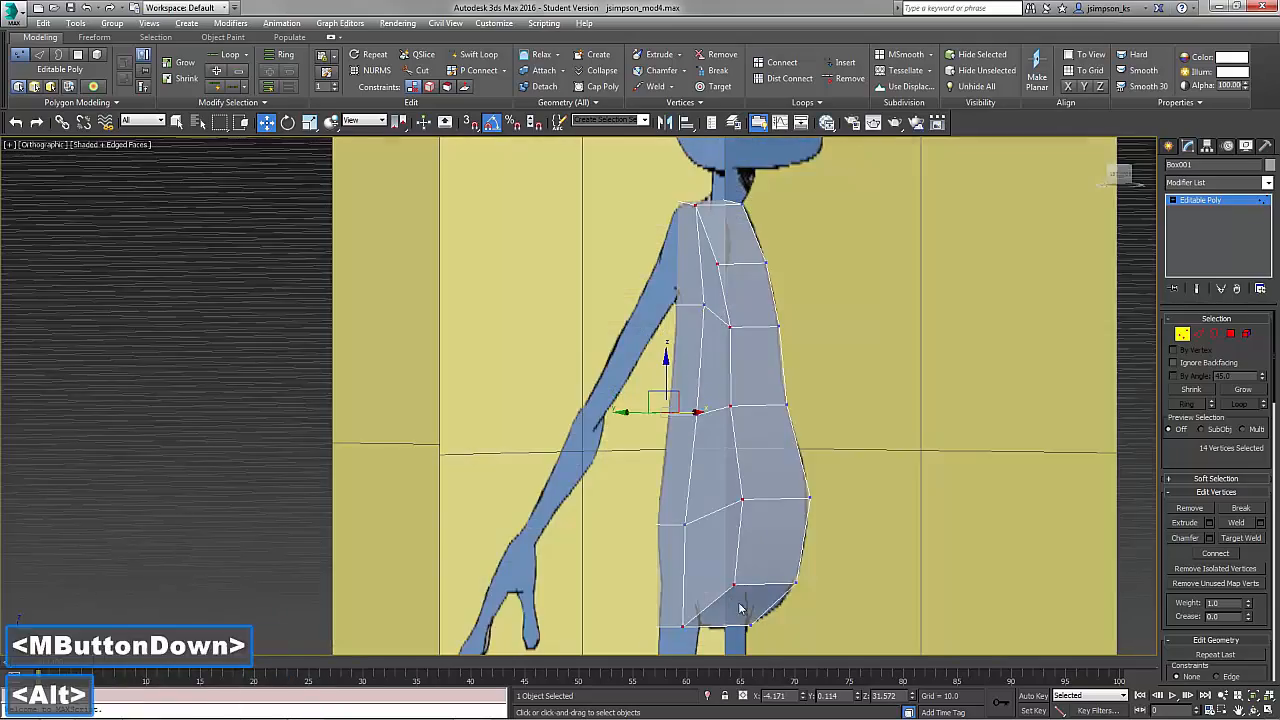
pyautogui.keyDown('alt'); pyautogui.moveTo(740, 606); pyautogui.dragTo(700, 602, button='middle'); pyautogui.keyUp('alt')
pyautogui.moveTo(699, 410); pyautogui.dragTo(718, 407)
pyautogui.keyDown('alt'); pyautogui.moveTo(718, 407); pyautogui.dragTo(694, 463, button='middle'); pyautogui.keyUp('alt')
pyautogui.moveTo(709, 408); pyautogui.dragTo(714, 408)
pyautogui.moveTo(670, 611); pyautogui.dragTo(540, 568, button='middle')
pyautogui.moveTo(777, 534); pyautogui.dragTo(763, 534)
# Leave vertex editing and add a Symmetry modifier to the half body, mirrored on X with Flip enabled
pyautogui.moveTo(746, 380); pyautogui.dragTo(636, 464, button='middle')
pyautogui.moveTo(636, 464); pyautogui.dragTo(606, 290, button='middle')
pyautogui.keyDown('alt'); pyautogui.moveTo(606, 440); pyautogui.dragTo(637, 566, button='middle'); pyautogui.keyUp('alt')
pyautogui.scroll(-2, 637, 566)
pyautogui.scroll(-4, 637, 566)
pyautogui.click(1176, 245)
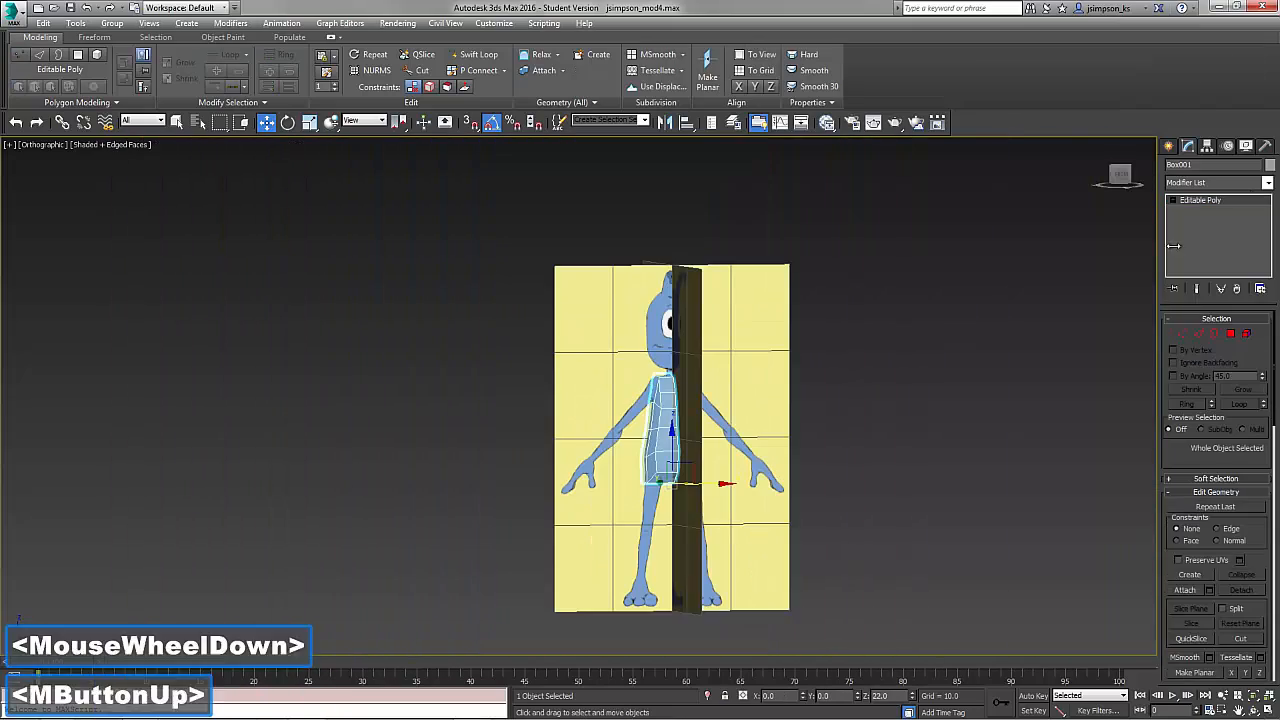
pyautogui.hotkey('ctrl', 'z')
pyautogui.click(1218, 182)
pyautogui.press('s')
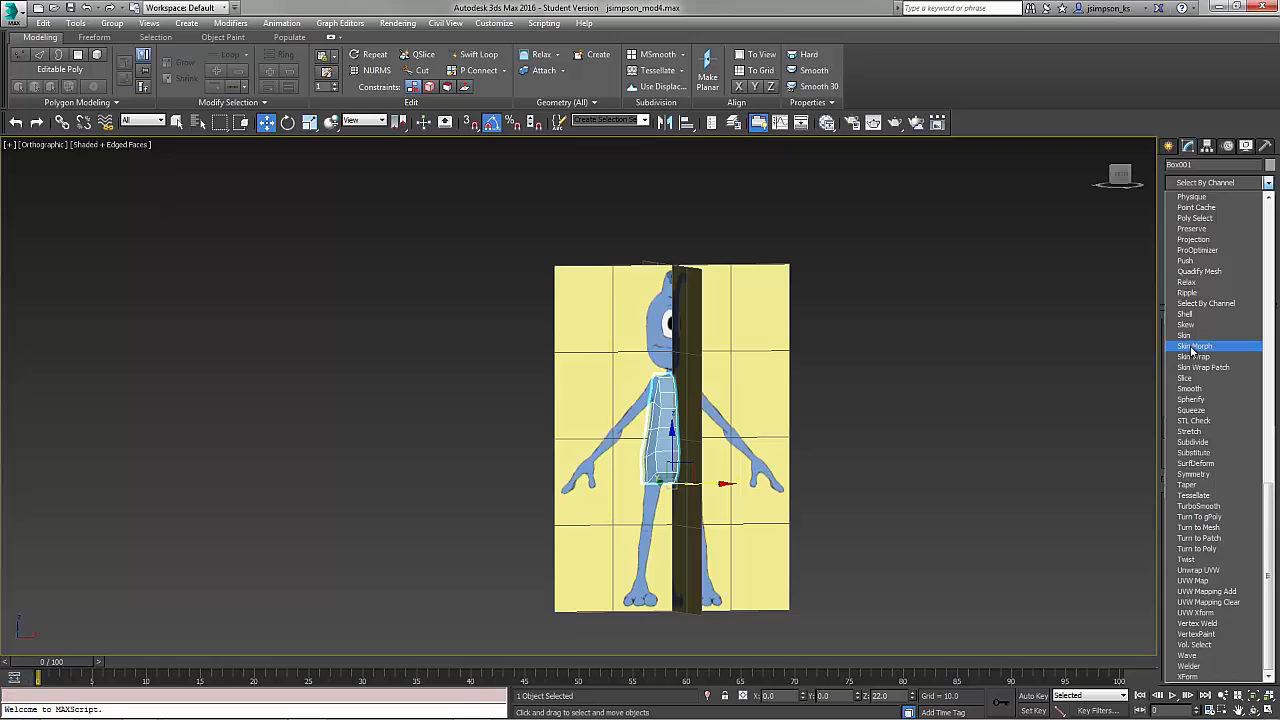
pyautogui.click(1193, 476)
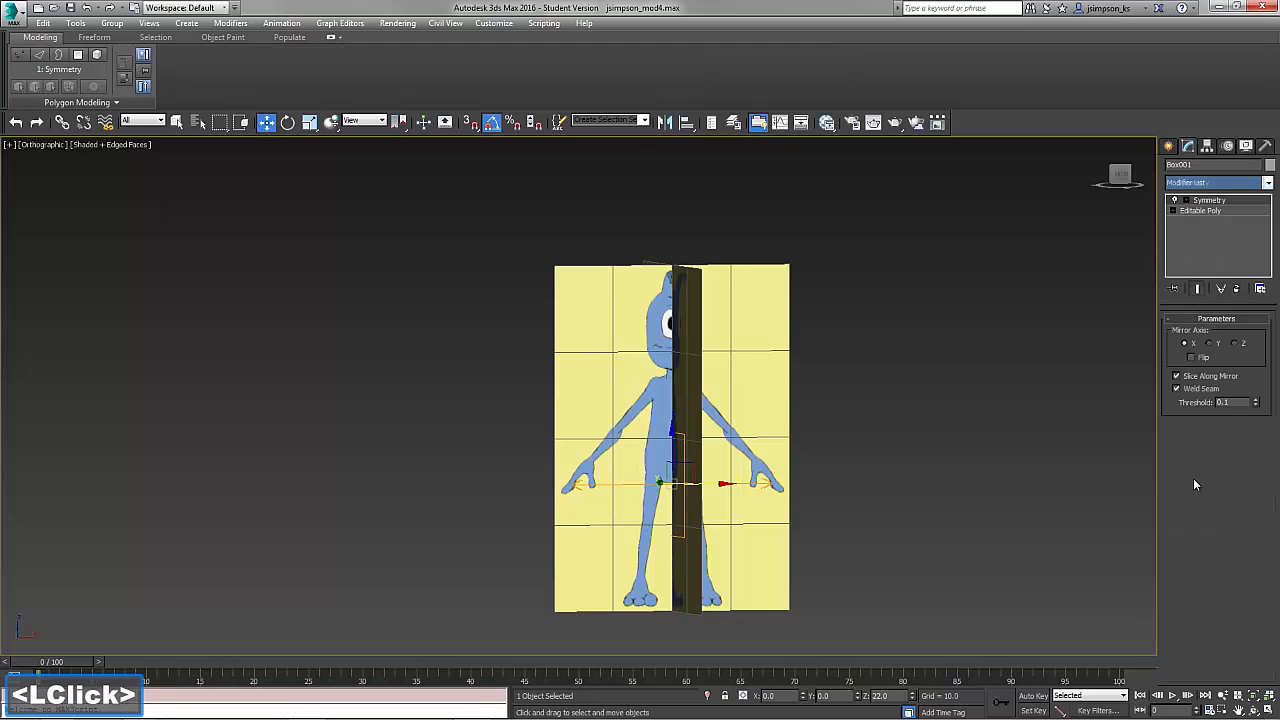
pyautogui.click(1190, 359)
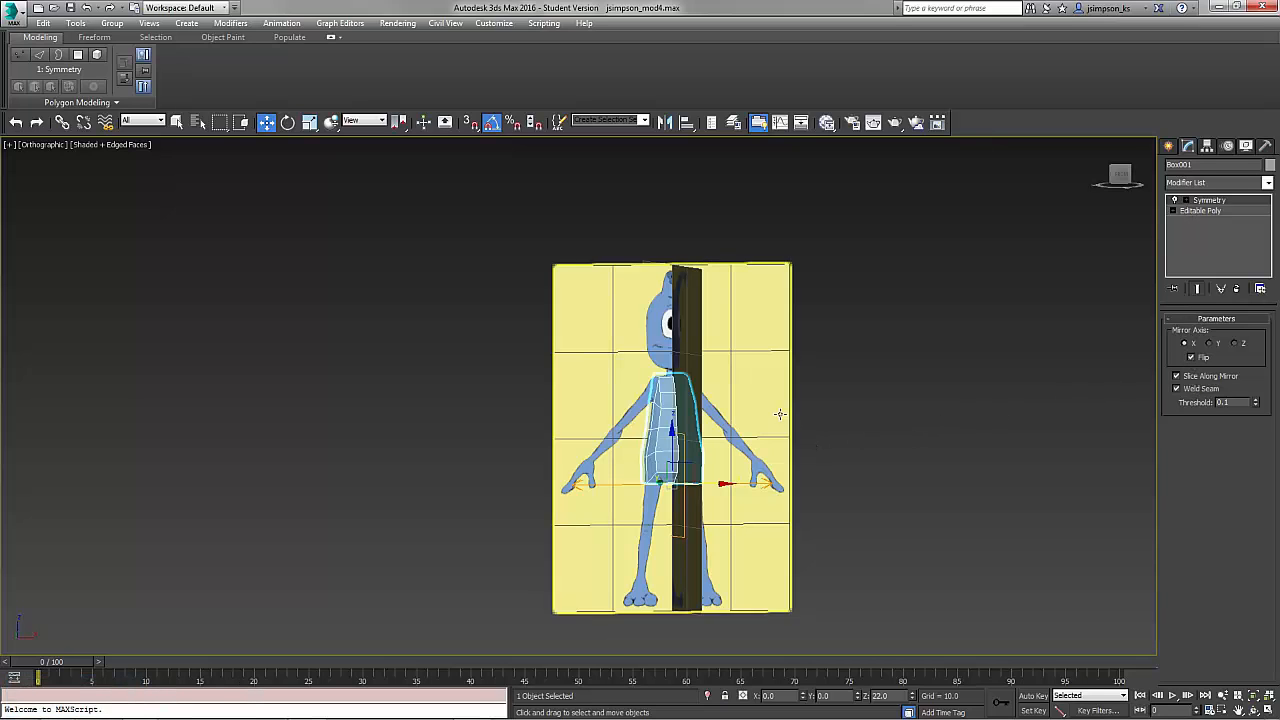
# Return to the Editable Poly level beneath Symmetry and turn on Show End Result to display the mirrored body
pyautogui.keyDown('alt'); pyautogui.moveTo(907, 434); pyautogui.dragTo(814, 423, button='middle'); pyautogui.keyUp('alt')
pyautogui.scroll(5, 814, 423)
pyautogui.scroll(2, 691, 427)
pyautogui.keyDown('alt'); pyautogui.moveTo(691, 427); pyautogui.dragTo(649, 420, button='middle'); pyautogui.keyUp('alt')
pyautogui.click(1188, 210)
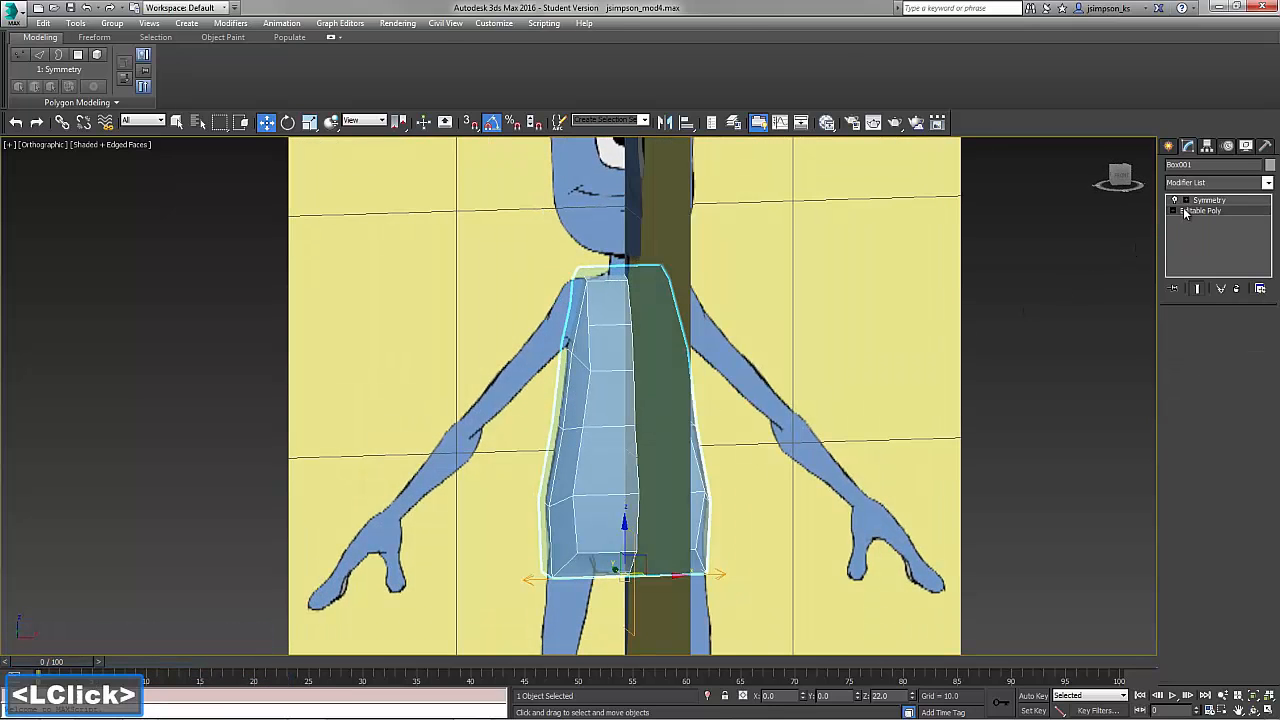
pyautogui.keyDown('alt'); pyautogui.moveTo(907, 306); pyautogui.dragTo(799, 323, button='middle'); pyautogui.keyUp('alt')
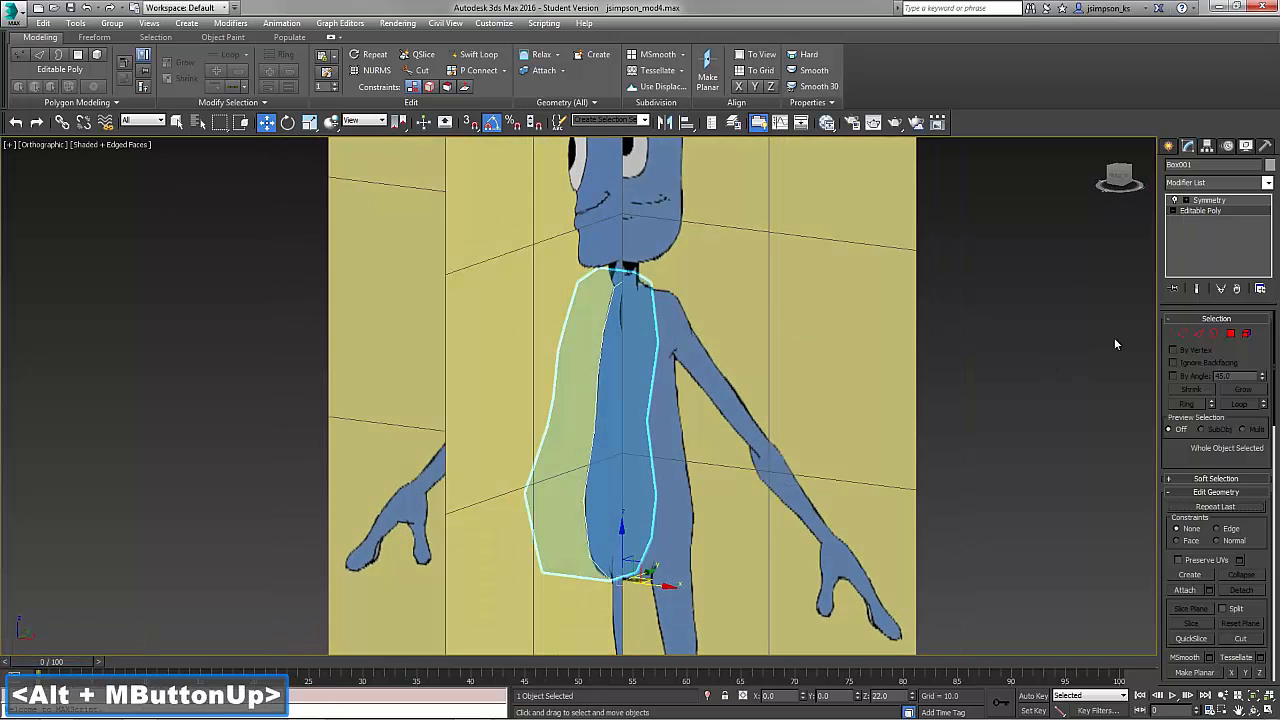
pyautogui.click(1196, 289)
pyautogui.keyDown('alt'); pyautogui.moveTo(866, 403); pyautogui.dragTo(800, 400, button='middle'); pyautogui.keyUp('alt')
pyautogui.moveTo(536, 303); pyautogui.dragTo(616, 350, button='middle')
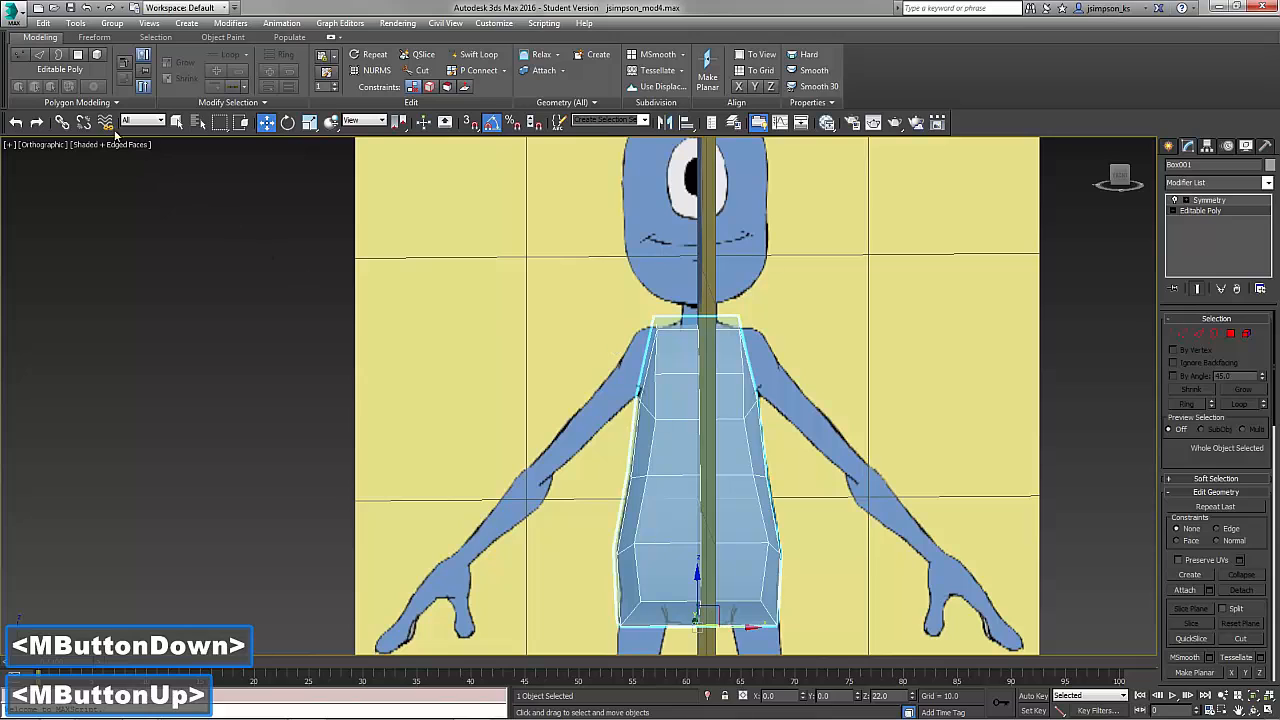
# Preview the body with NURMS smoothing from several angles and switch the smoothing back off
pyautogui.click(374, 78)
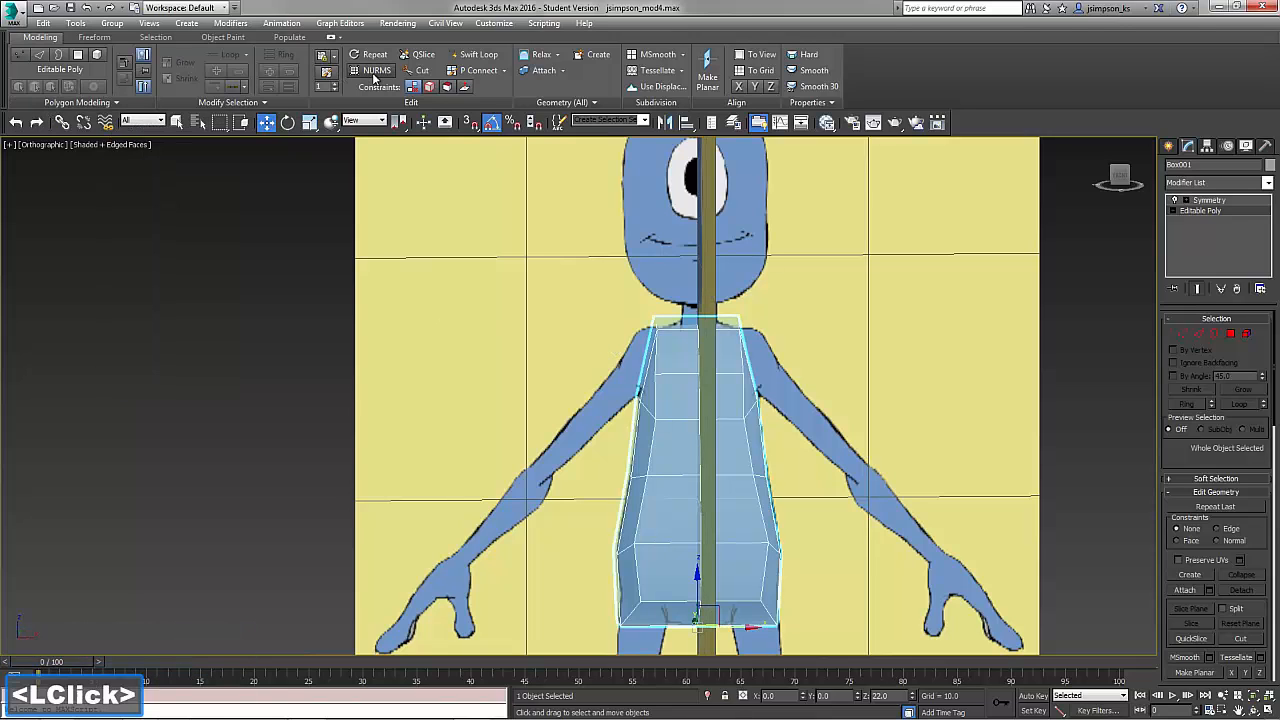
pyautogui.keyDown('alt'); pyautogui.moveTo(500, 380); pyautogui.dragTo(791, 389, button='middle'); pyautogui.keyUp('alt')
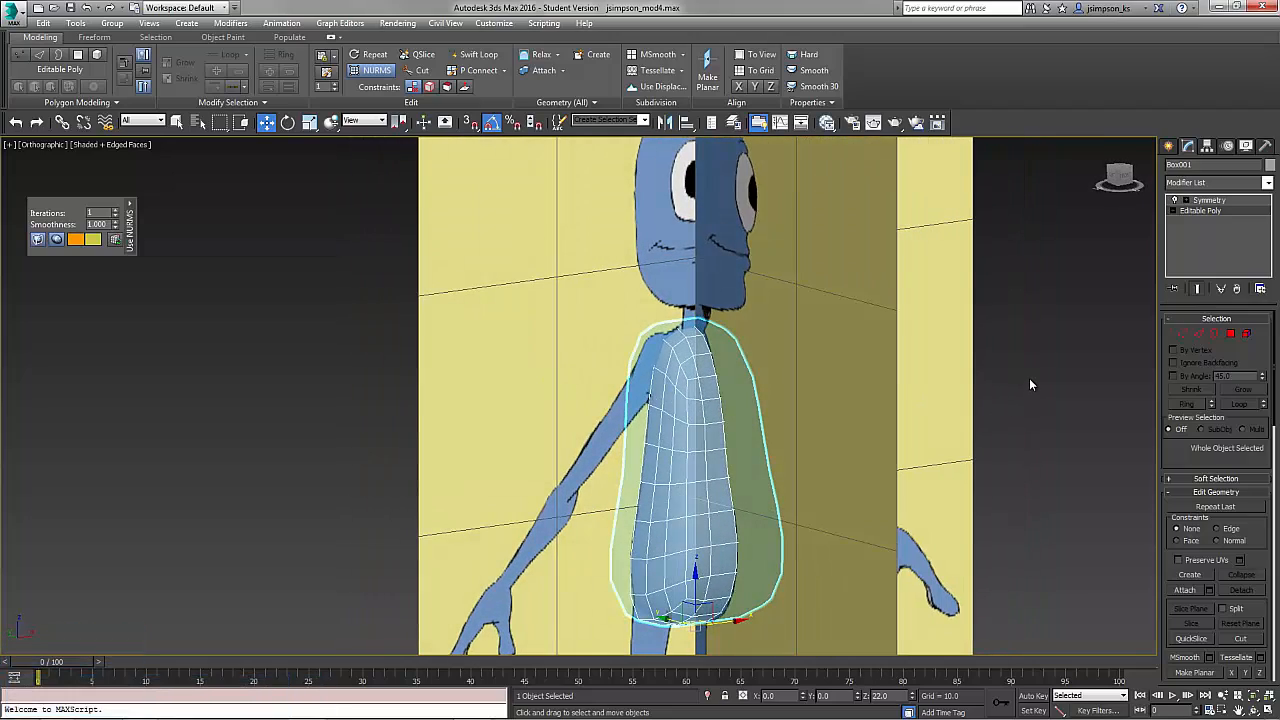
pyautogui.keyDown('alt'); pyautogui.moveTo(1029, 380); pyautogui.dragTo(931, 340, button='middle'); pyautogui.keyUp('alt')
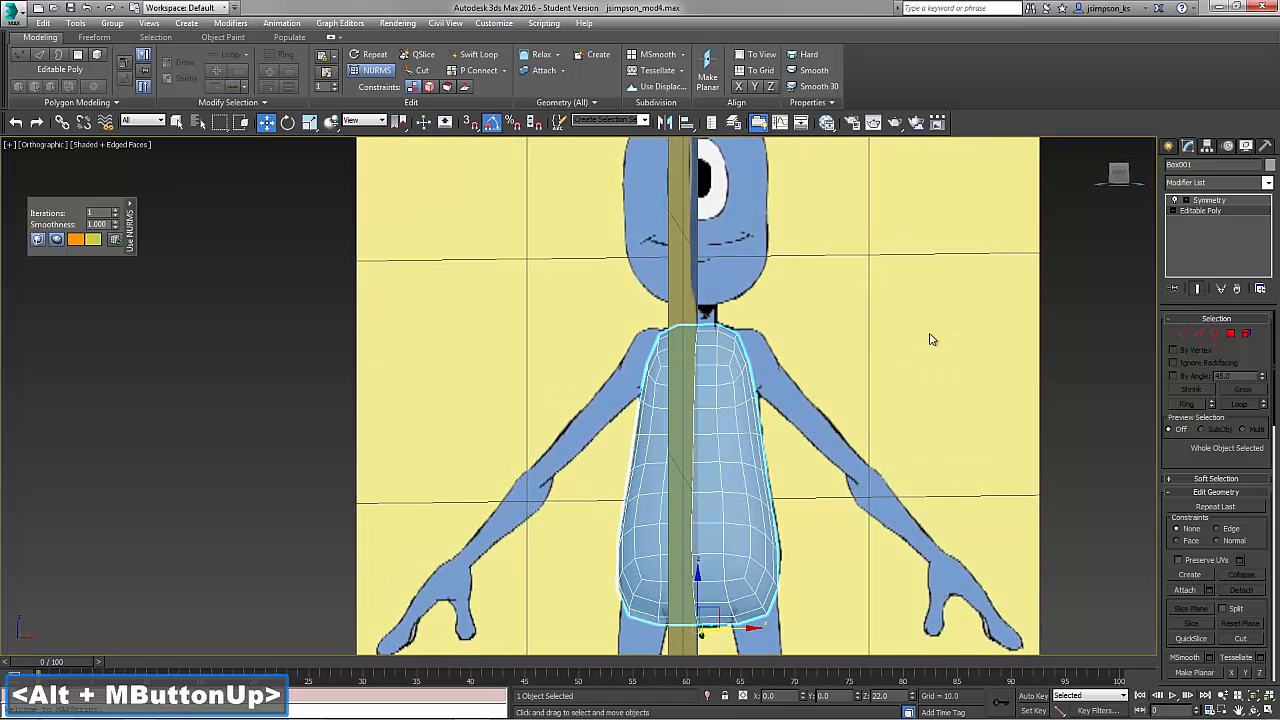
pyautogui.click(376, 70)
pyautogui.keyDown('alt'); pyautogui.moveTo(415, 367); pyautogui.dragTo(480, 420, button='middle'); pyautogui.keyUp('alt')
pyautogui.moveTo(588, 395); pyautogui.dragTo(600, 450, button='middle')
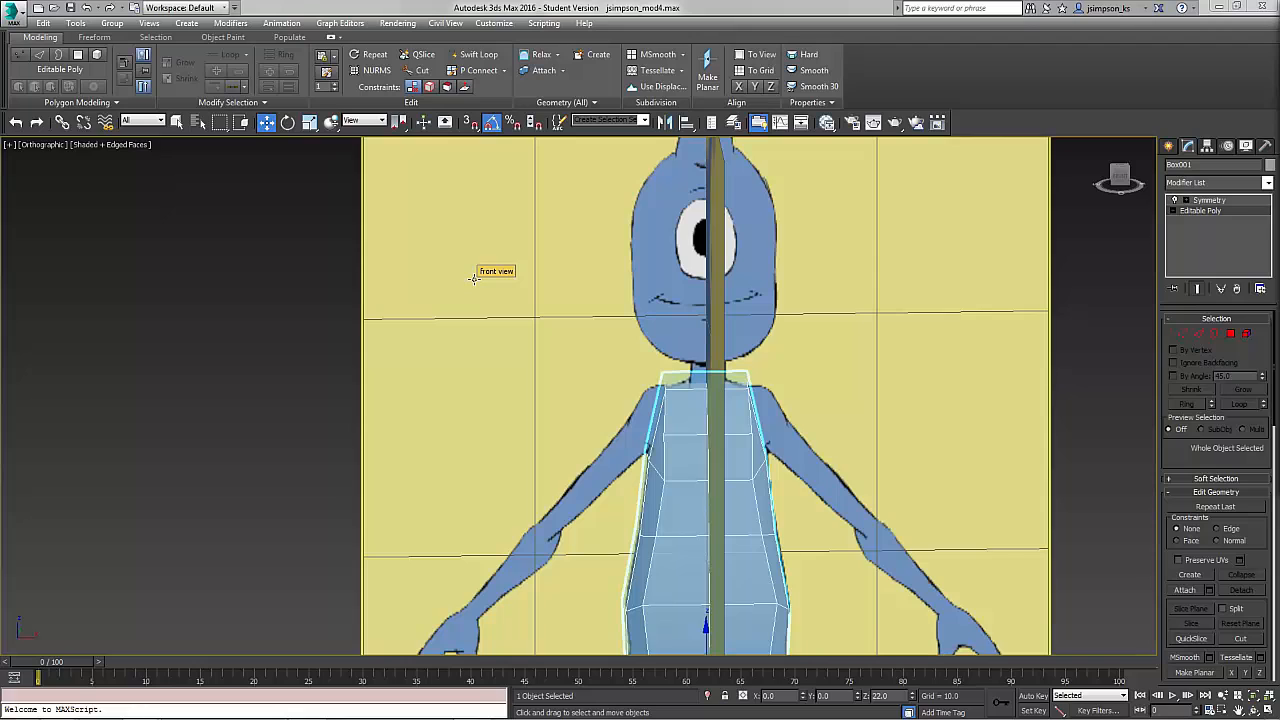
pyautogui.hotkey('alt', 'F9')
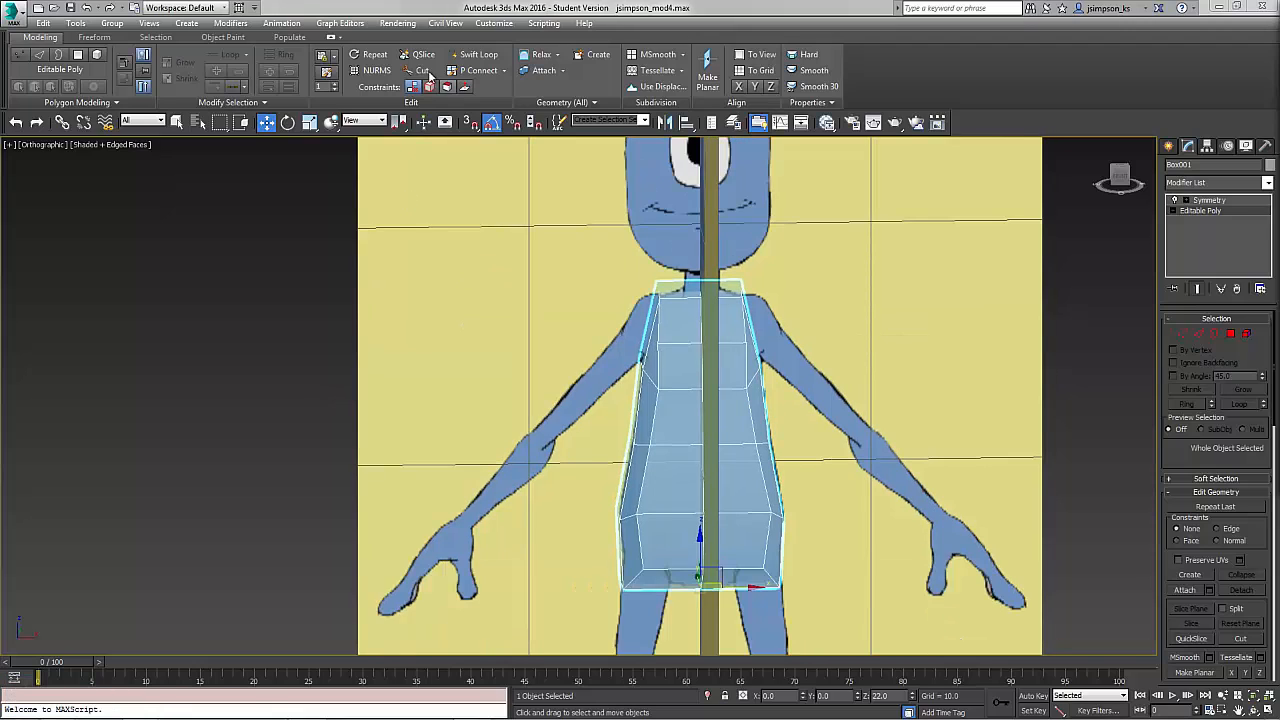
# Preview the body with NURMS smoothing at 1, 2 and 3 iterations, return iterations to 1 and switch smoothing off
pyautogui.click(376, 70)
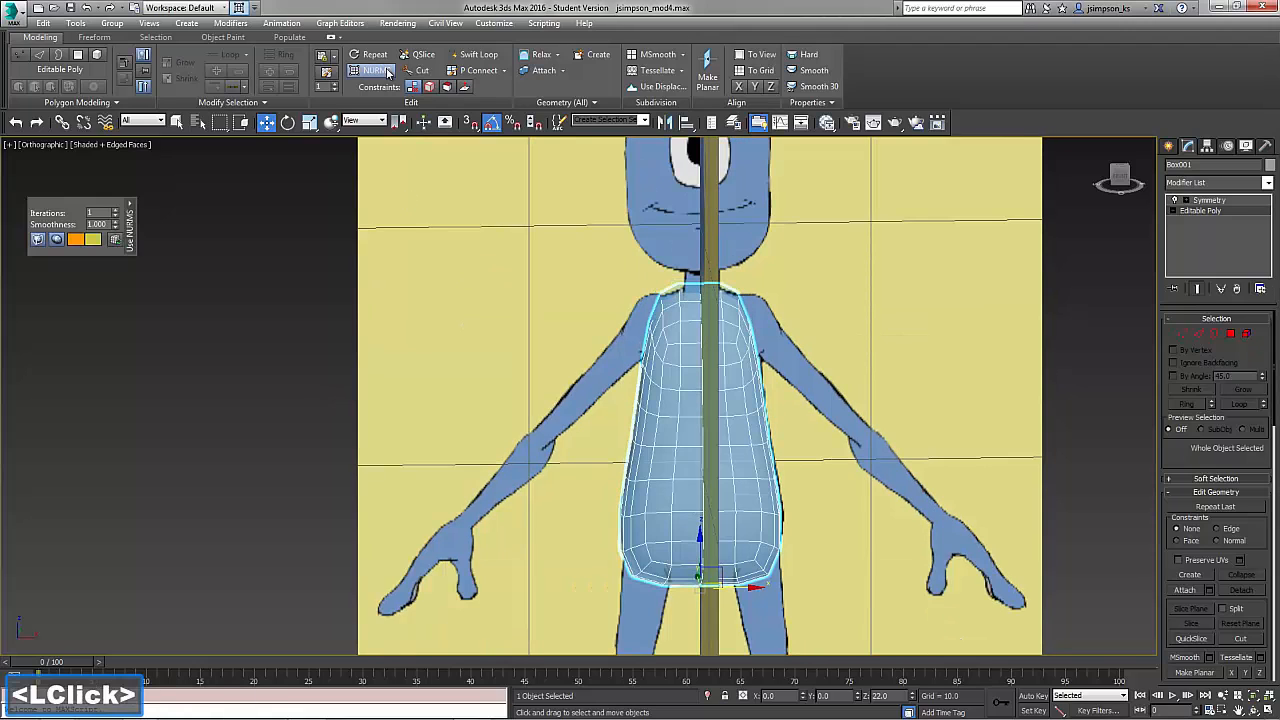
pyautogui.click(116, 211)
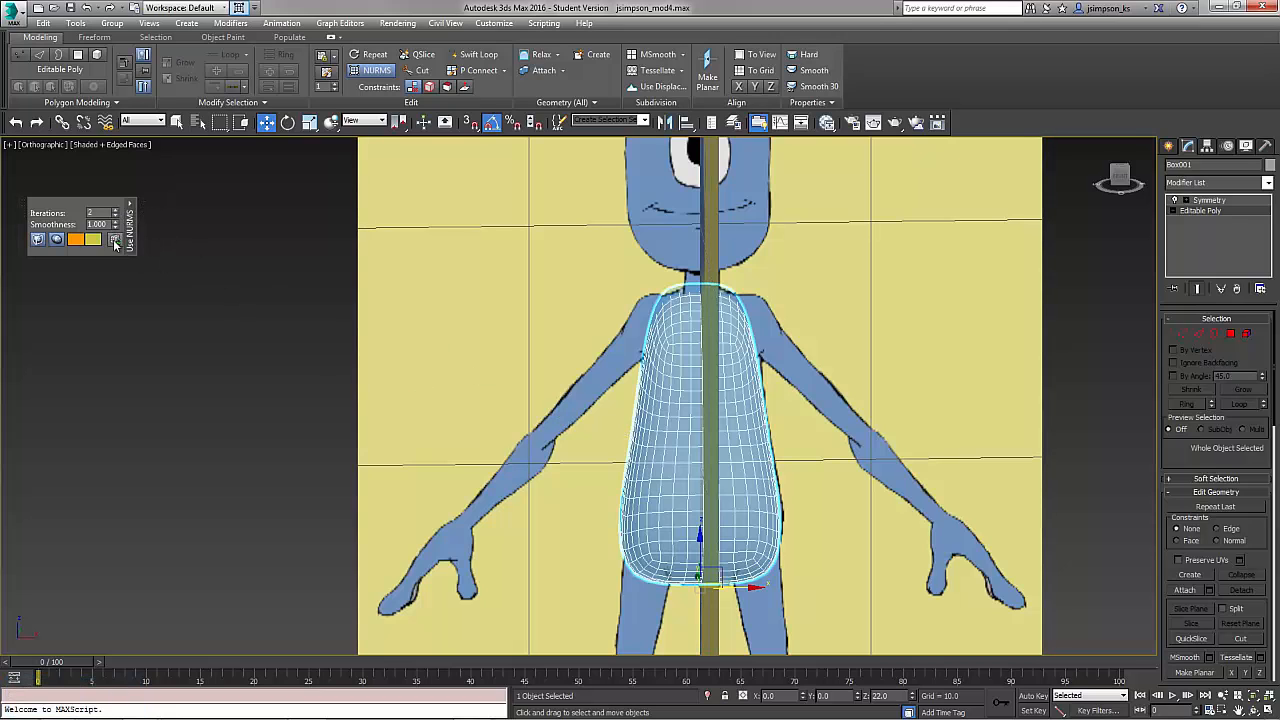
pyautogui.click(117, 213)
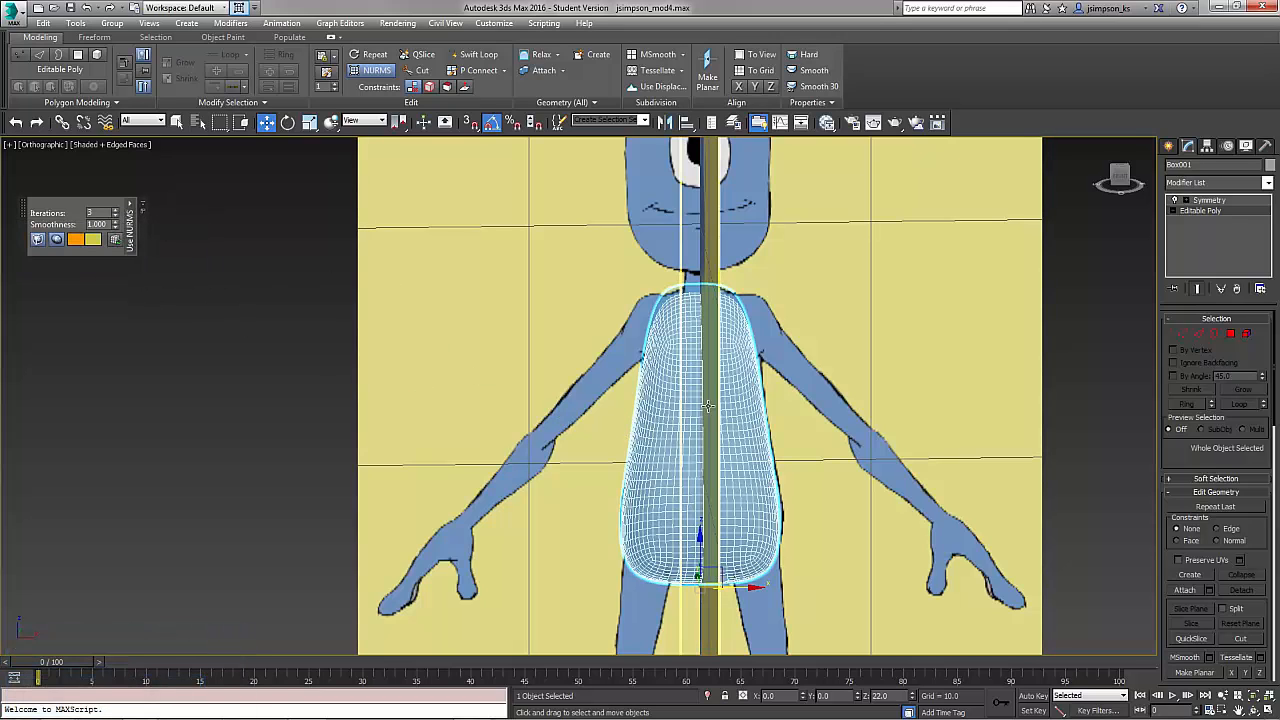
pyautogui.click(116, 217)
pyautogui.click(116, 217)
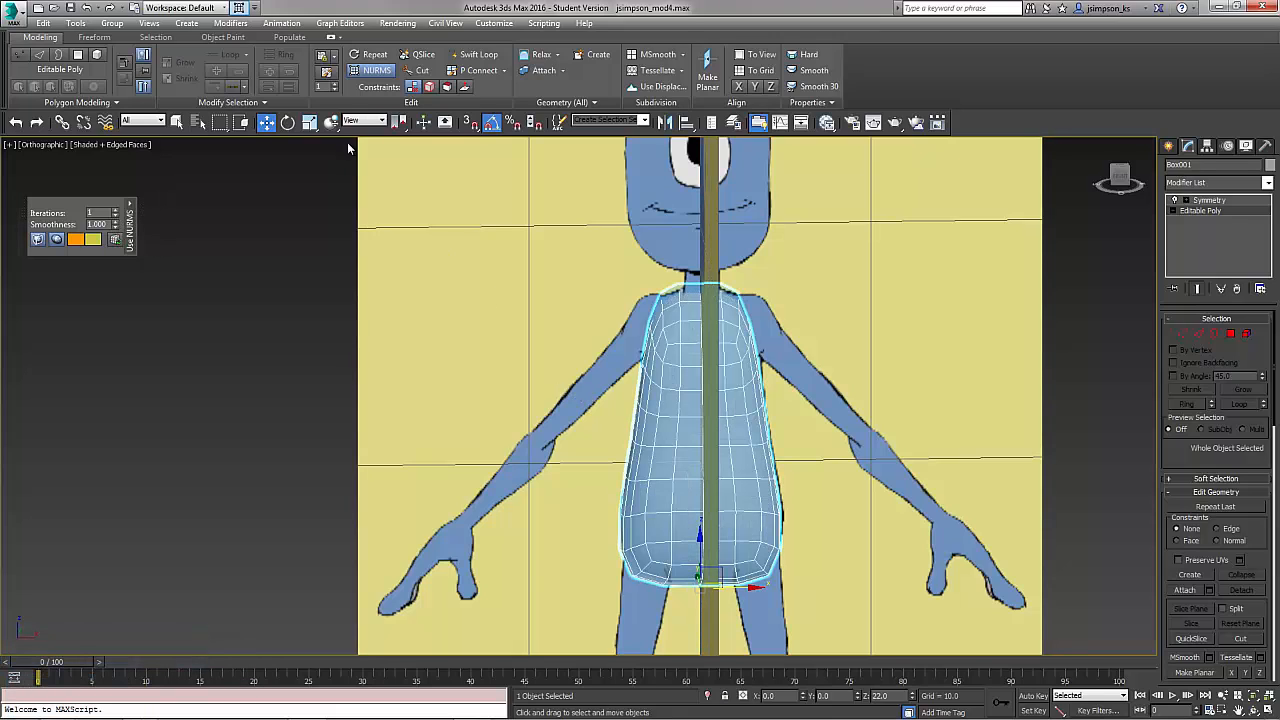
pyautogui.click(369, 71)
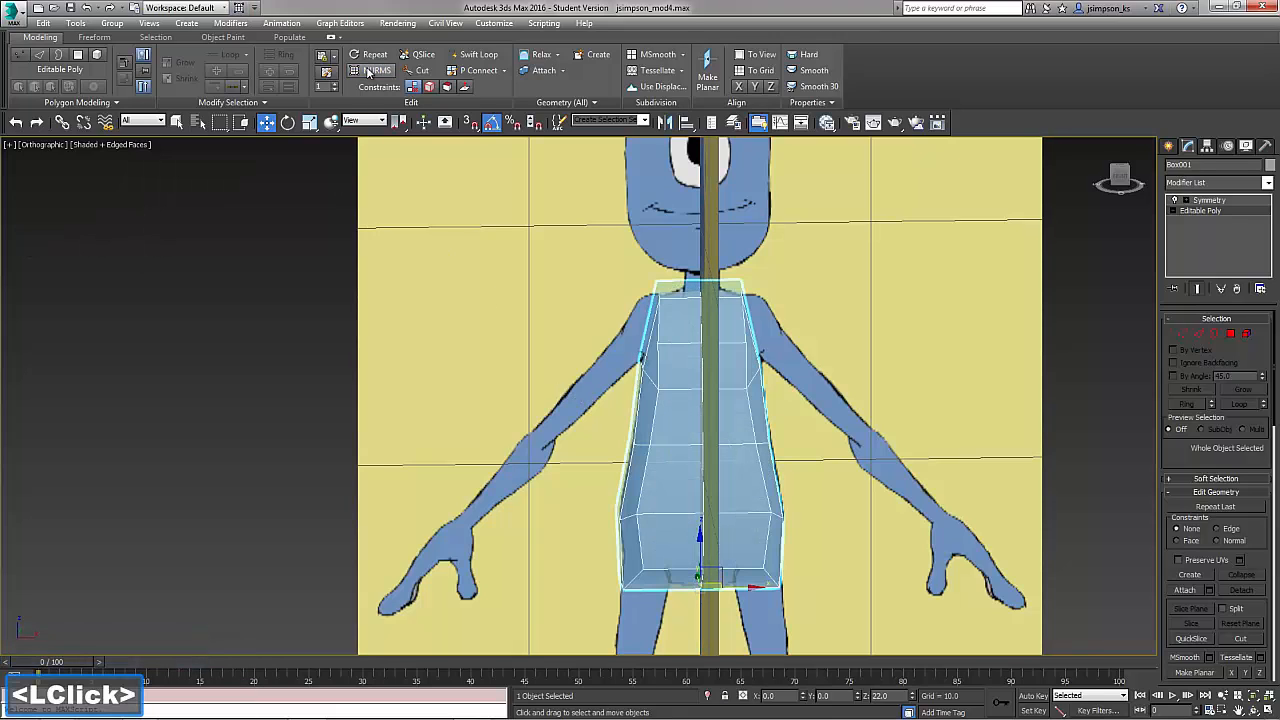
# Select the upper side polygon of the half torso at the shoulder and extrude it 10 to start the arm
pyautogui.click(78, 57)
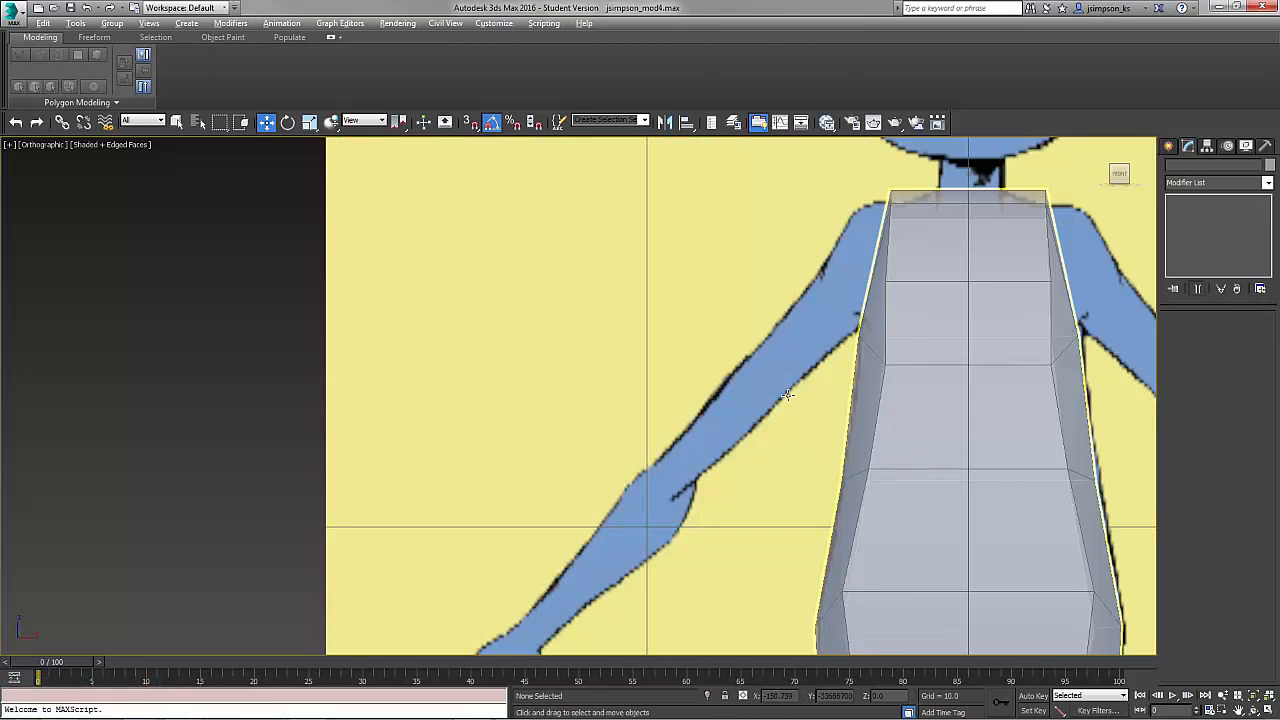
pyautogui.click(901, 344)
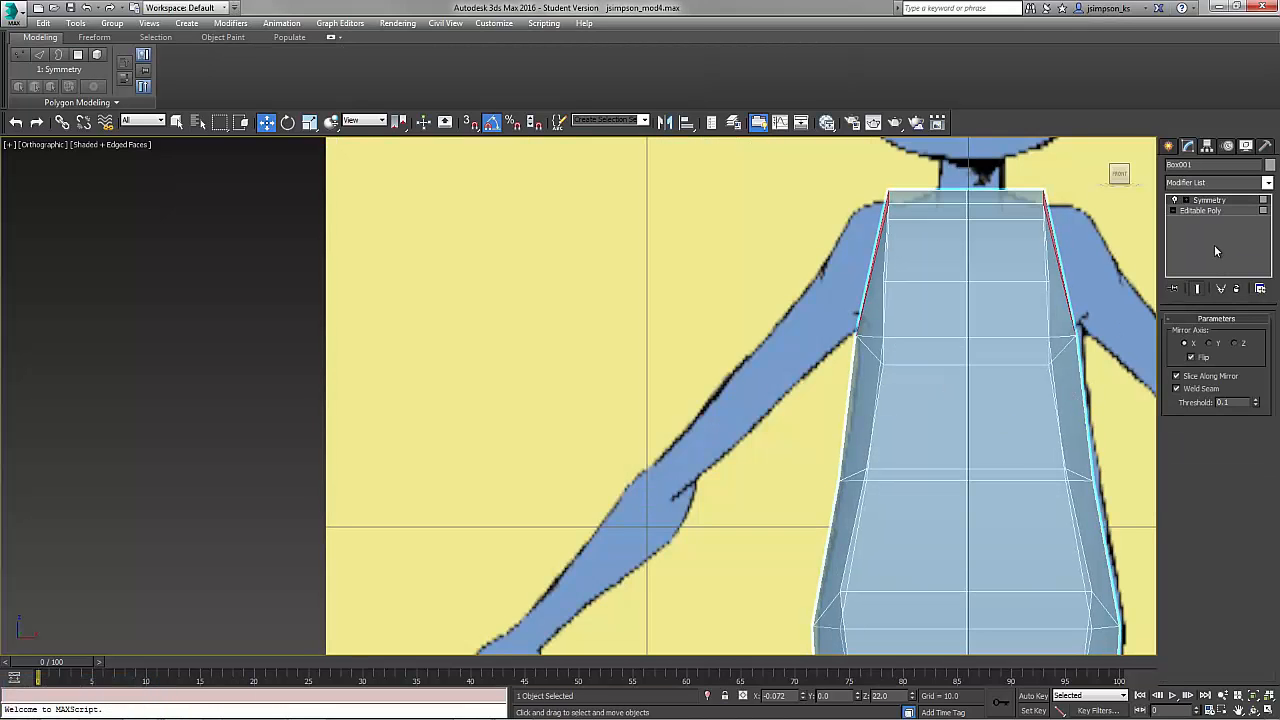
pyautogui.doubleClick(1200, 210)
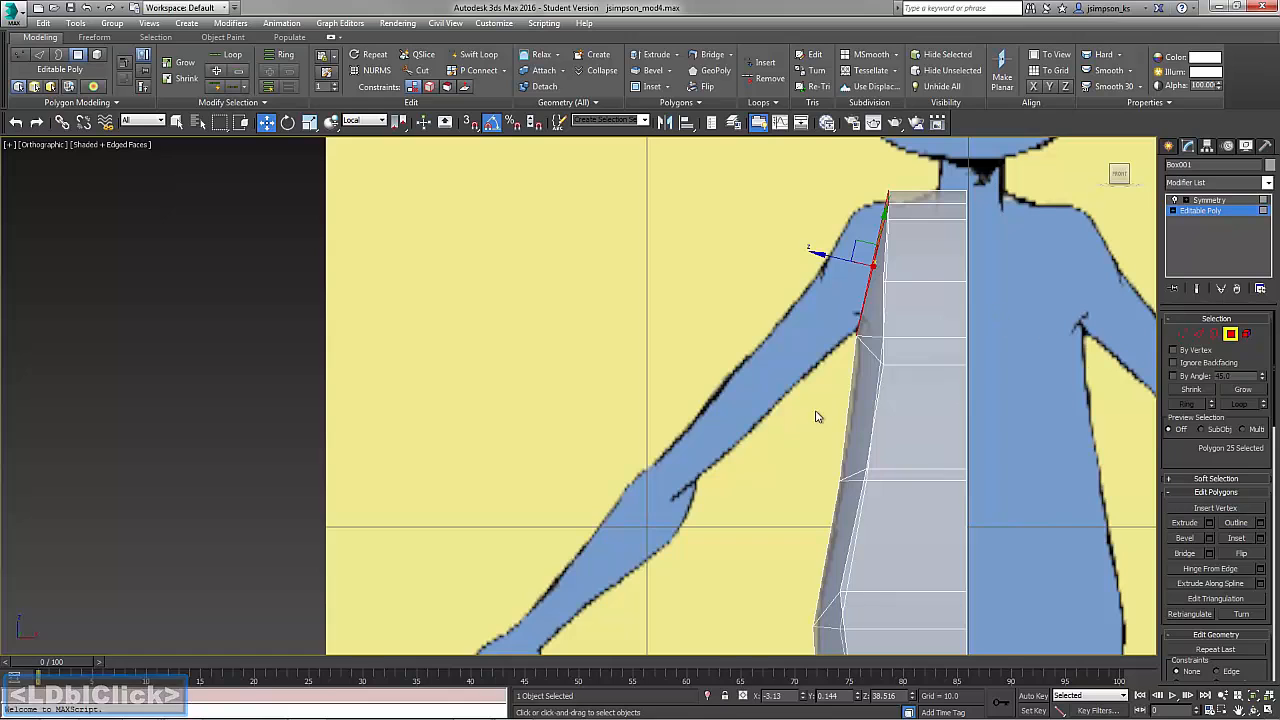
pyautogui.keyDown('alt'); pyautogui.moveTo(820, 358); pyautogui.dragTo(873, 397, button='middle'); pyautogui.keyUp('alt')
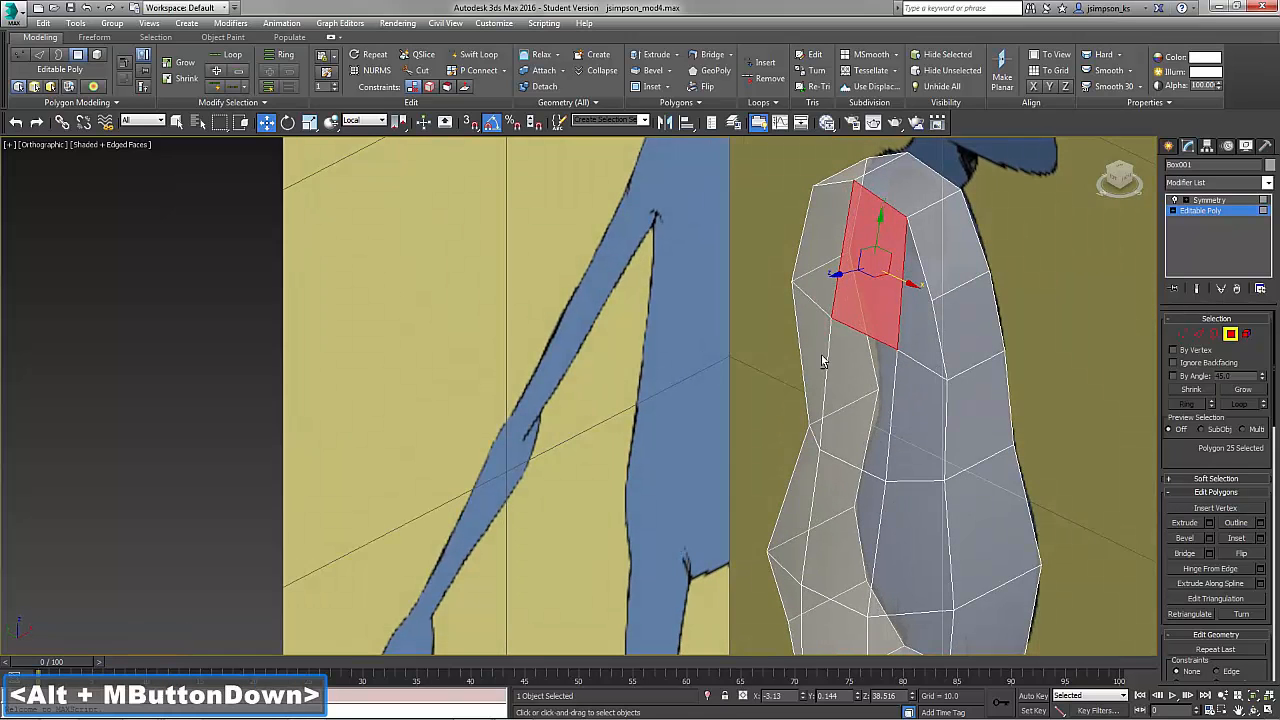
pyautogui.keyDown('alt'); pyautogui.moveTo(822, 361); pyautogui.dragTo(802, 335, button='middle'); pyautogui.keyUp('alt')
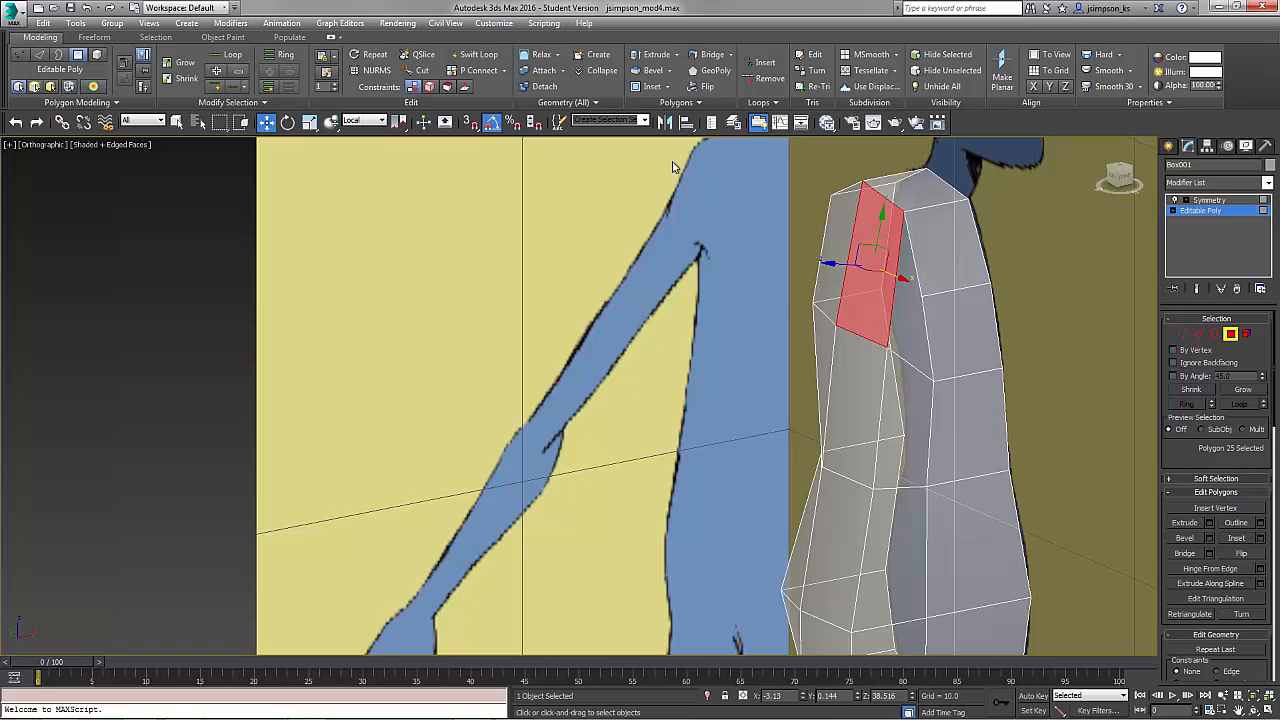
pyautogui.click(679, 57)
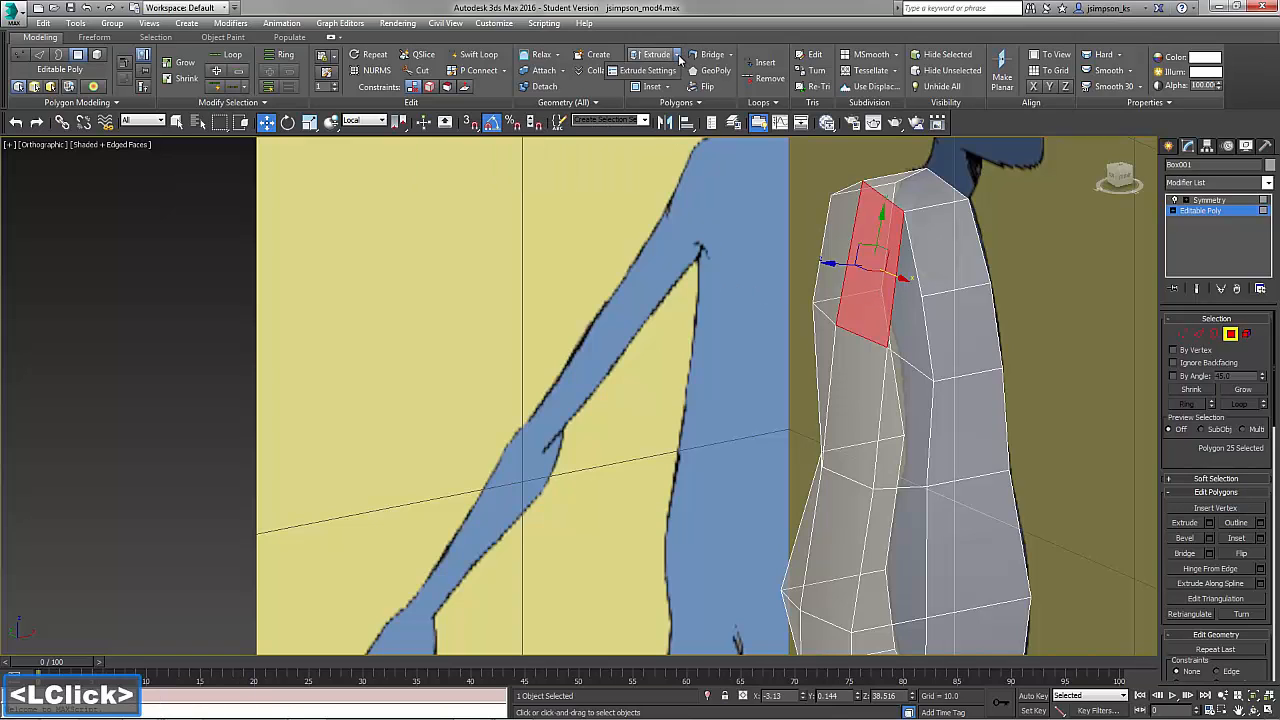
pyautogui.click(654, 72)
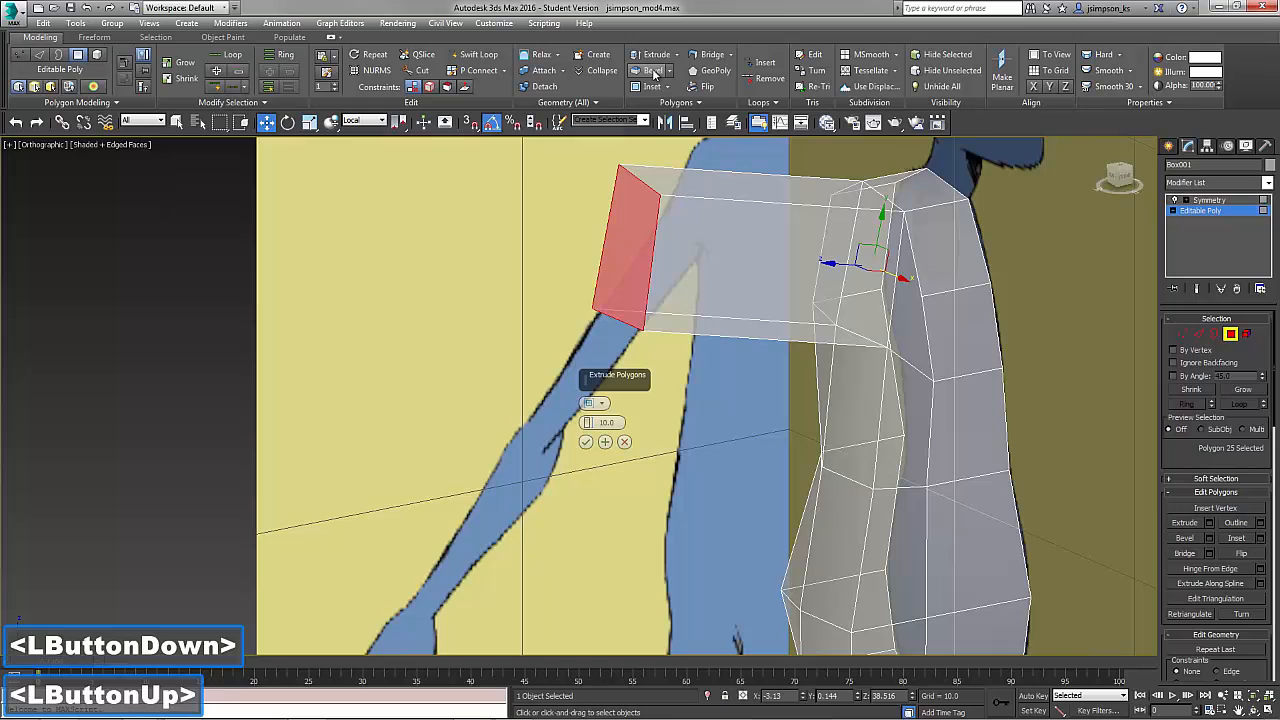
pyautogui.click(1123, 175)
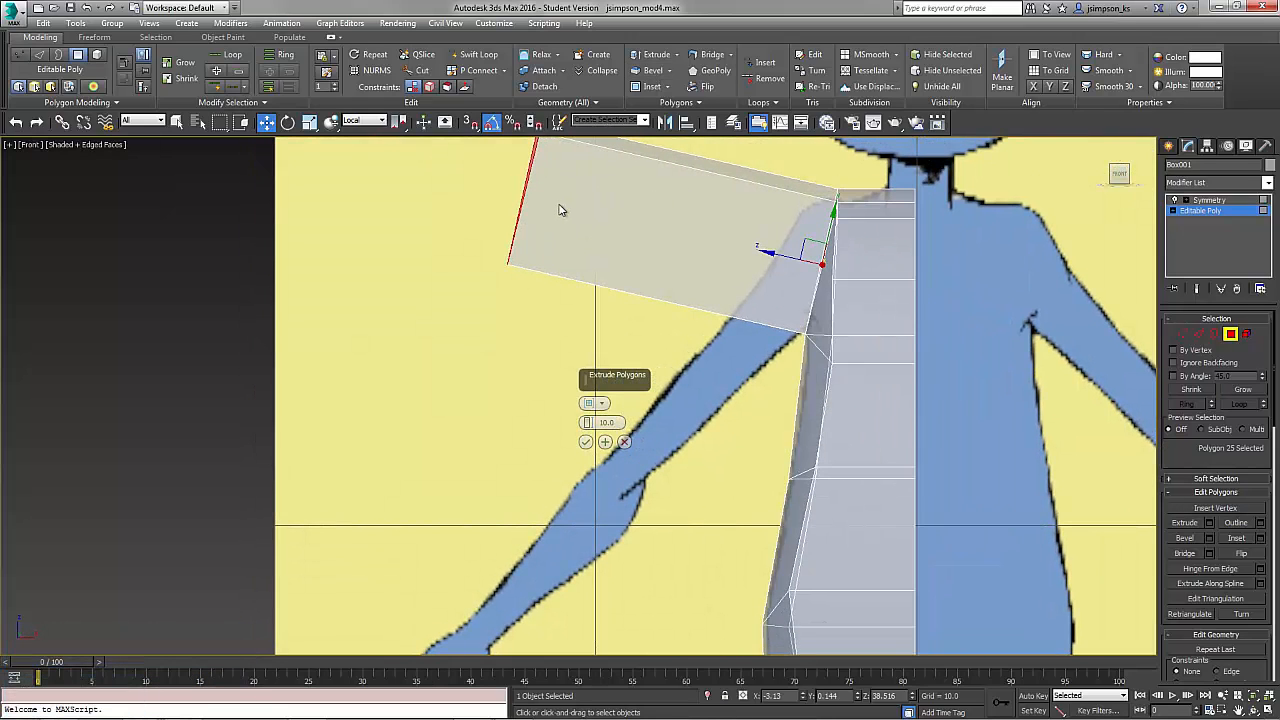
pyautogui.click(586, 443)
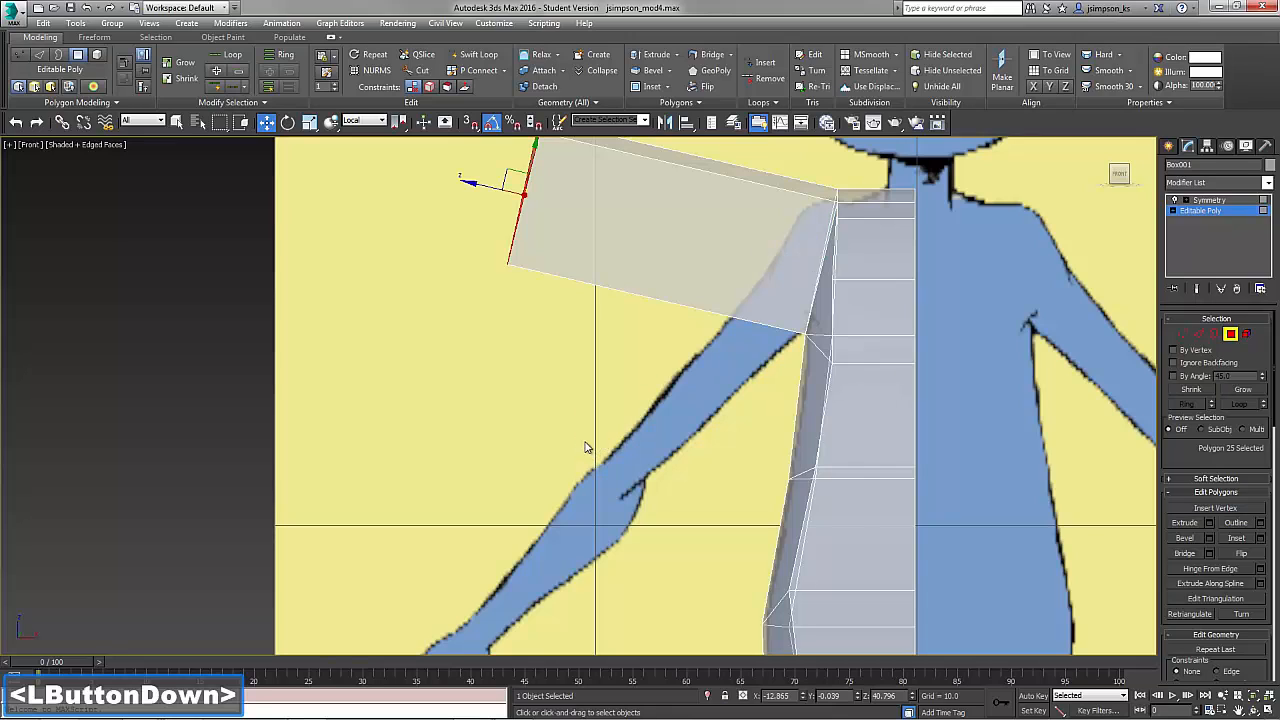
# Using World coordinates, move the extruded end polygon down along the drawn arm, and rotate it square to the arm's direction
pyautogui.click(368, 121)
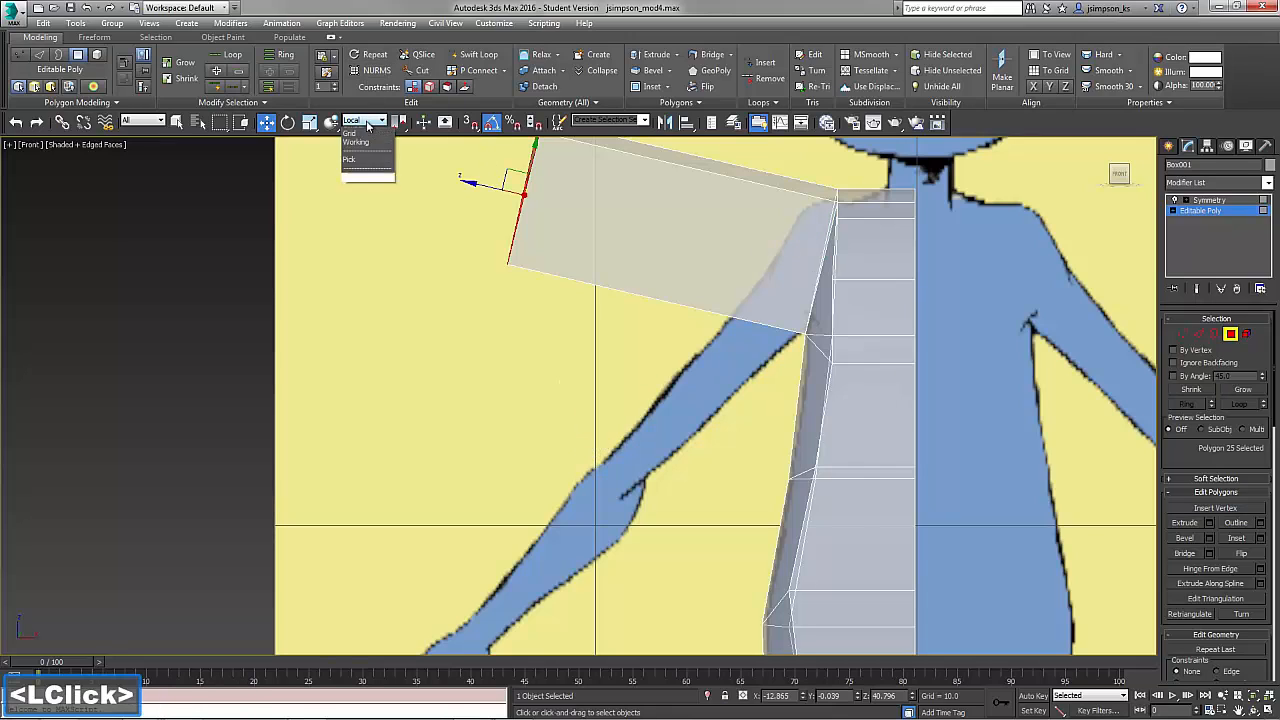
pyautogui.click(353, 149)
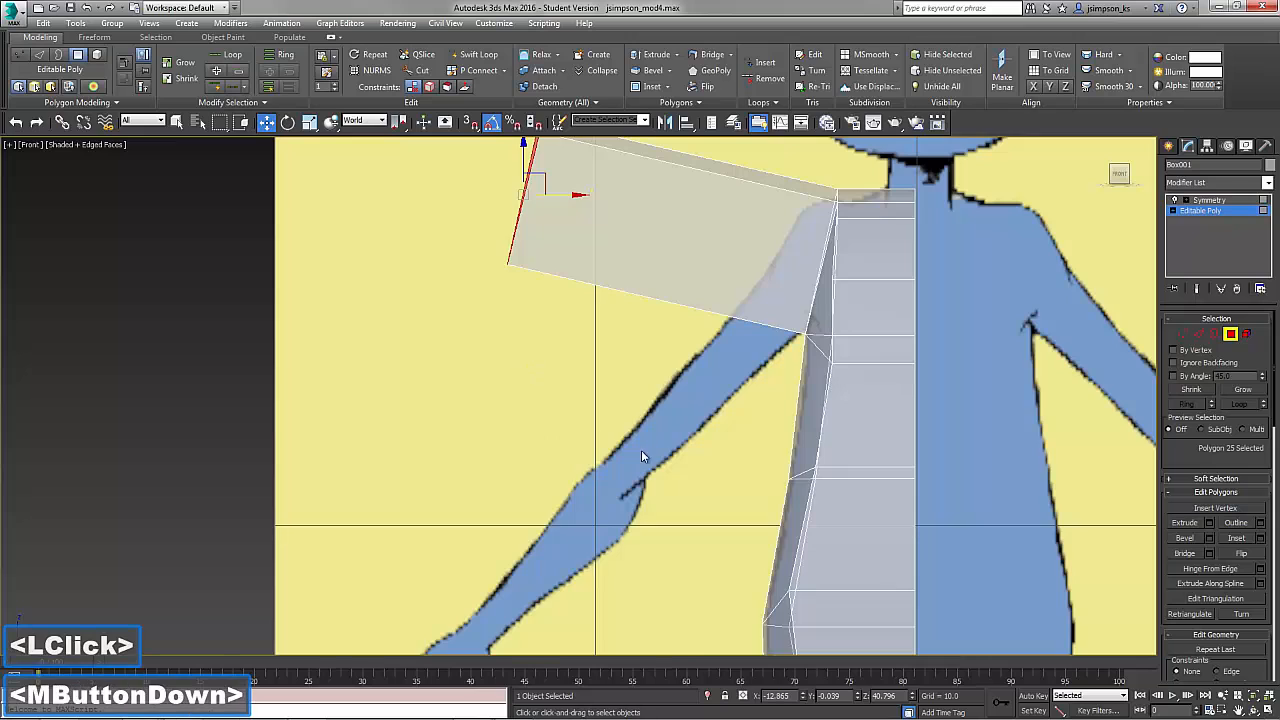
pyautogui.moveTo(641, 450); pyautogui.dragTo(650, 435, button='middle')
pyautogui.moveTo(641, 234); pyautogui.dragTo(757, 616)
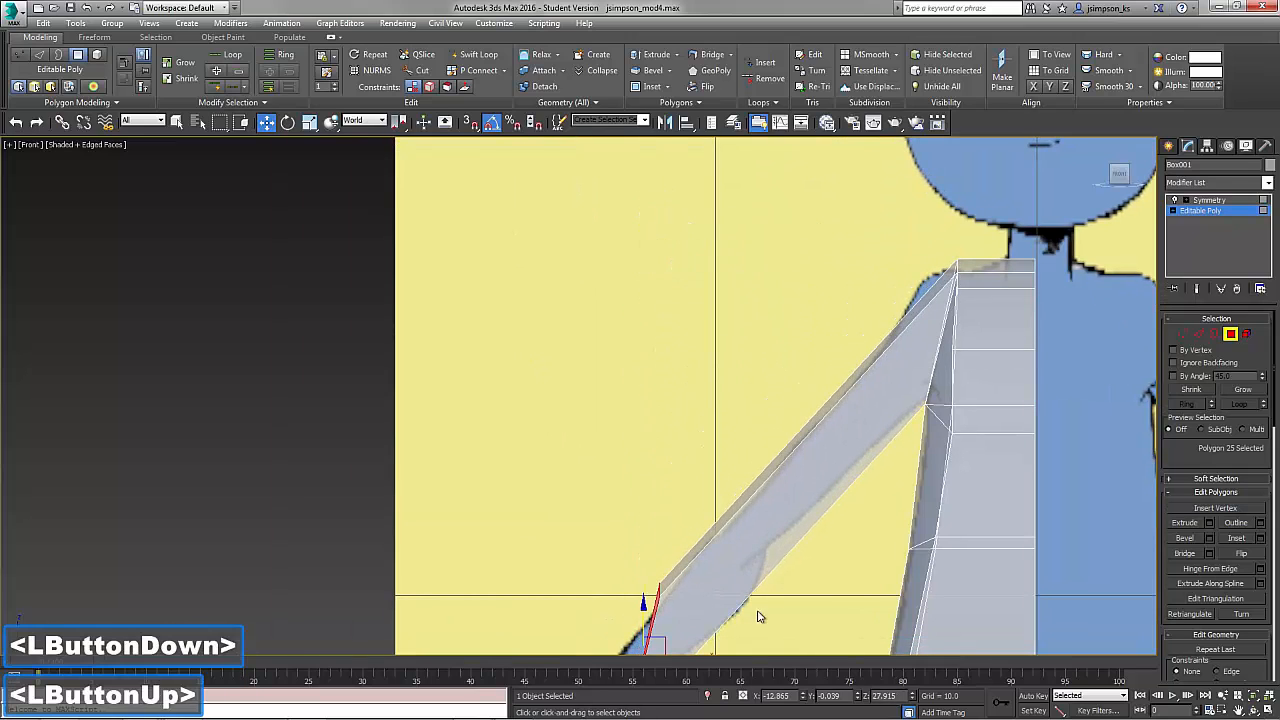
pyautogui.moveTo(758, 621); pyautogui.dragTo(731, 426, button='middle')
pyautogui.click(288, 122)
pyautogui.moveTo(662, 468); pyautogui.dragTo(632, 409)
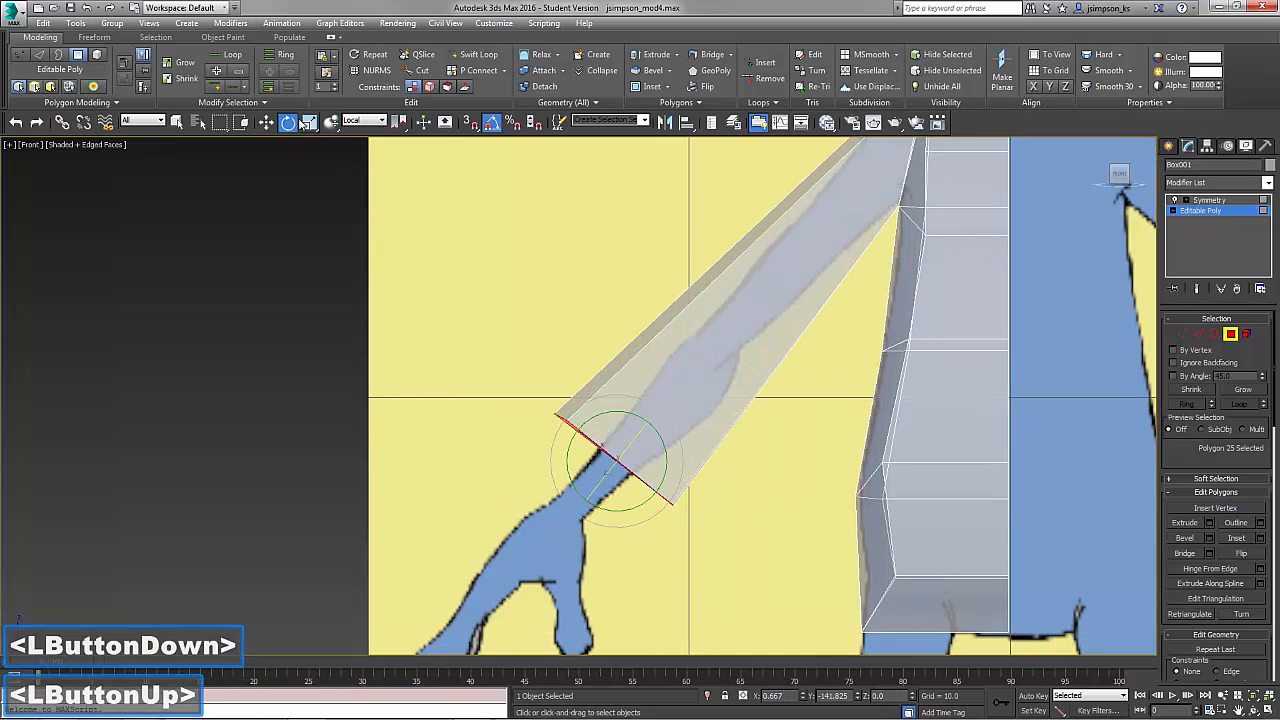
# Move the arm's end polygon back to the elbow and scale it to the width of the drawn arm
pyautogui.click(266, 122)
pyautogui.click(363, 121)
pyautogui.click(353, 166)
pyautogui.moveTo(596, 484); pyautogui.dragTo(688, 364)
pyautogui.moveTo(684, 318)
pyautogui.mouseDown()
pyautogui.moveTo(751, 463)
pyautogui.moveTo(696, 330)
pyautogui.mouseUp()
pyautogui.press('r')
pyautogui.press('w')
pyautogui.moveTo(698, 381); pyautogui.dragTo(749, 383)
pyautogui.click(288, 122)
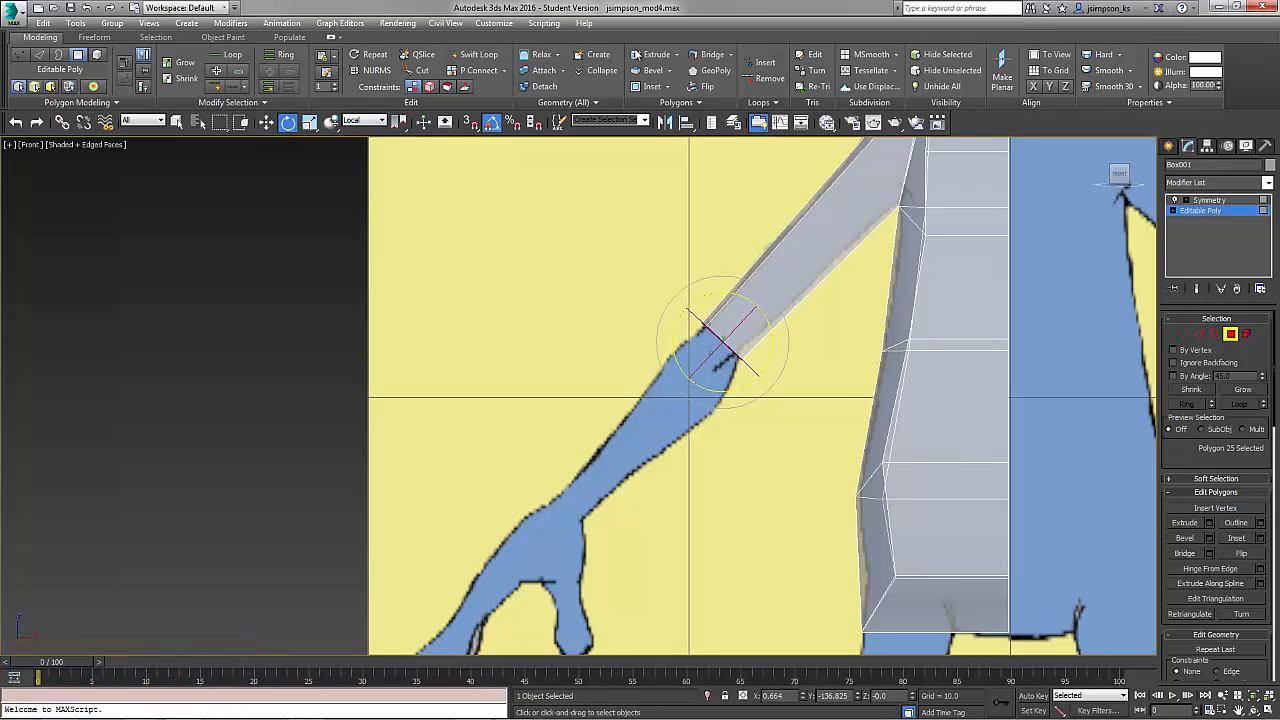
# Extrude the arm's end polygon a short distance through the elbow and position it to match the drawn elbow bulge
pyautogui.click(676, 55)
pyautogui.click(659, 73)
pyautogui.moveTo(588, 423); pyautogui.dragTo(575, 685)
pyautogui.click(586, 442)
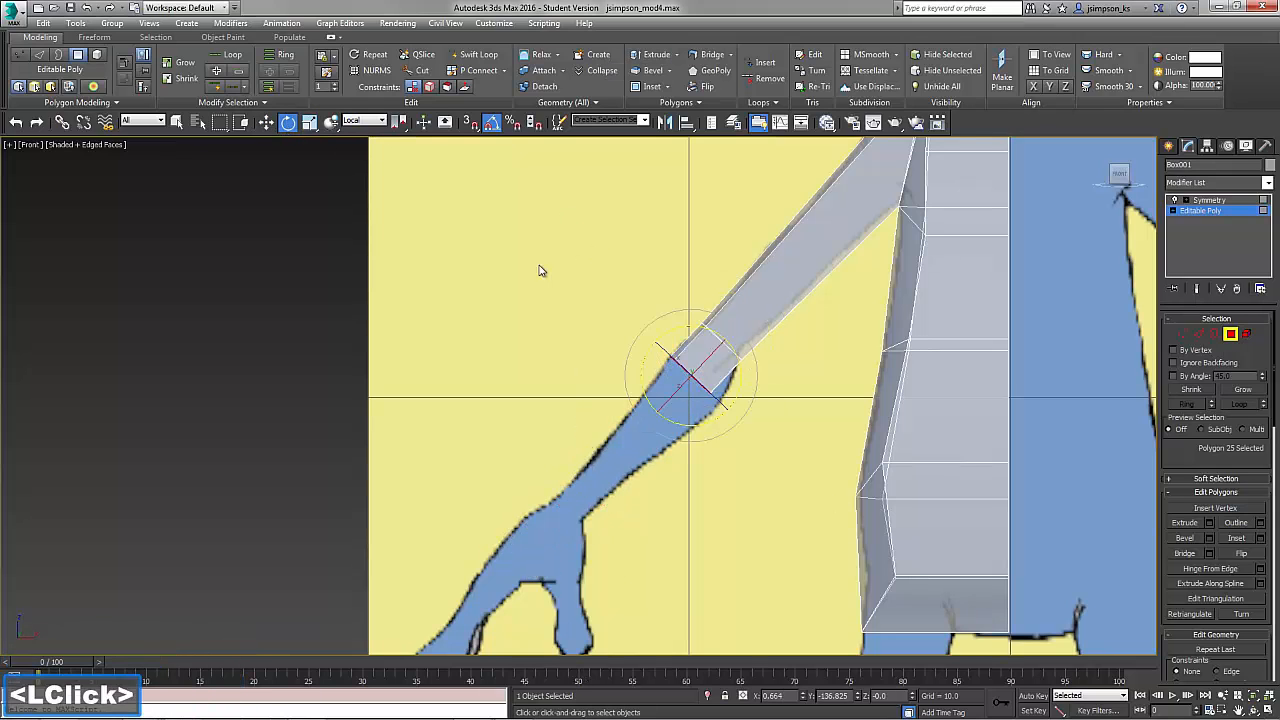
pyautogui.press('w')
pyautogui.moveTo(666, 356)
pyautogui.mouseDown()
pyautogui.moveTo(676, 372)
pyautogui.moveTo(682, 348)
pyautogui.mouseUp()
pyautogui.press('r')
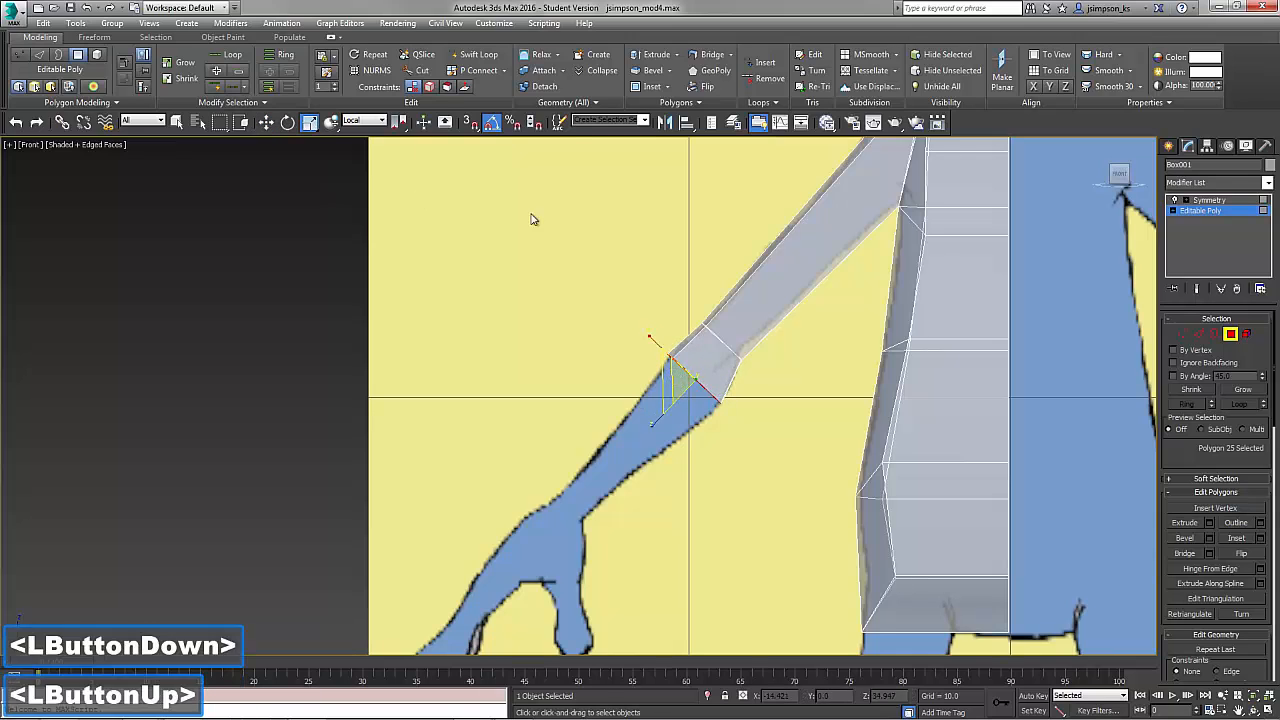
# Extrude the arm's end polygon by 5 to form the forearm and scale it down to the drawn wrist
pyautogui.click(1209, 523)
pyautogui.moveTo(618, 423); pyautogui.dragTo(557, 403)
pyautogui.write('10')
pyautogui.press('Return')
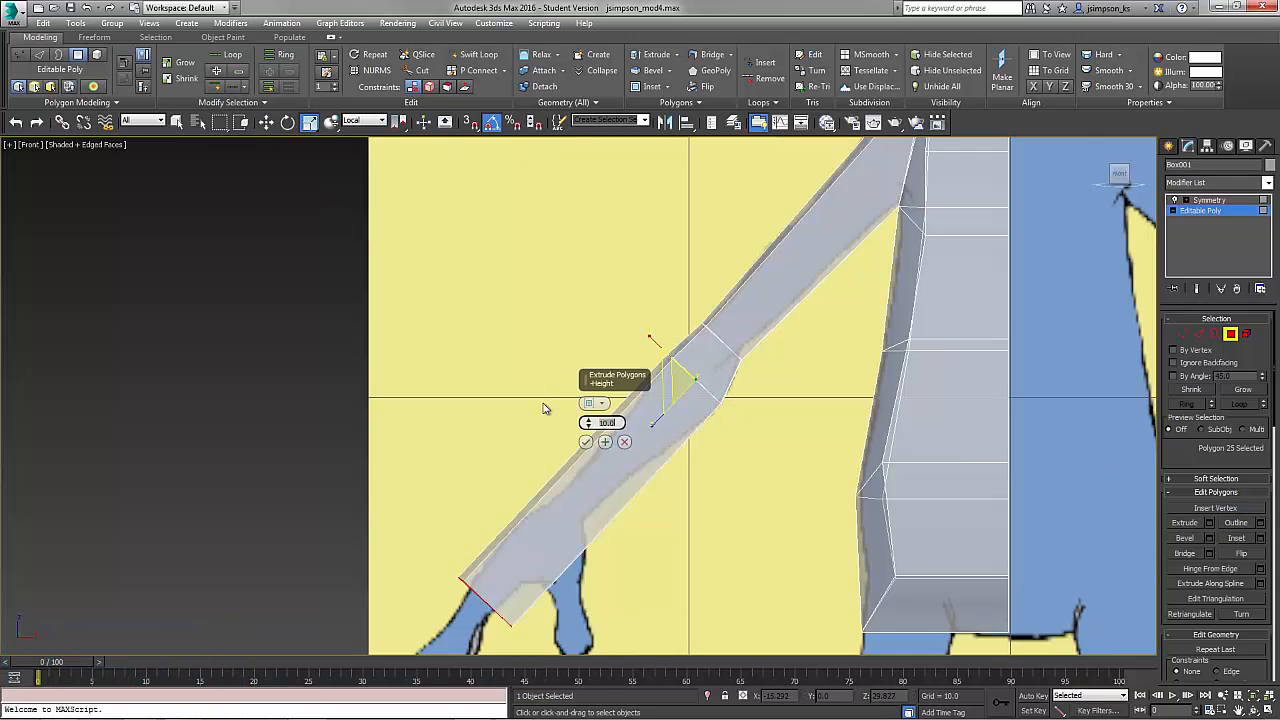
pyautogui.moveTo(623, 586); pyautogui.dragTo(706, 422, button='middle')
pyautogui.write('5')
pyautogui.press('Return')
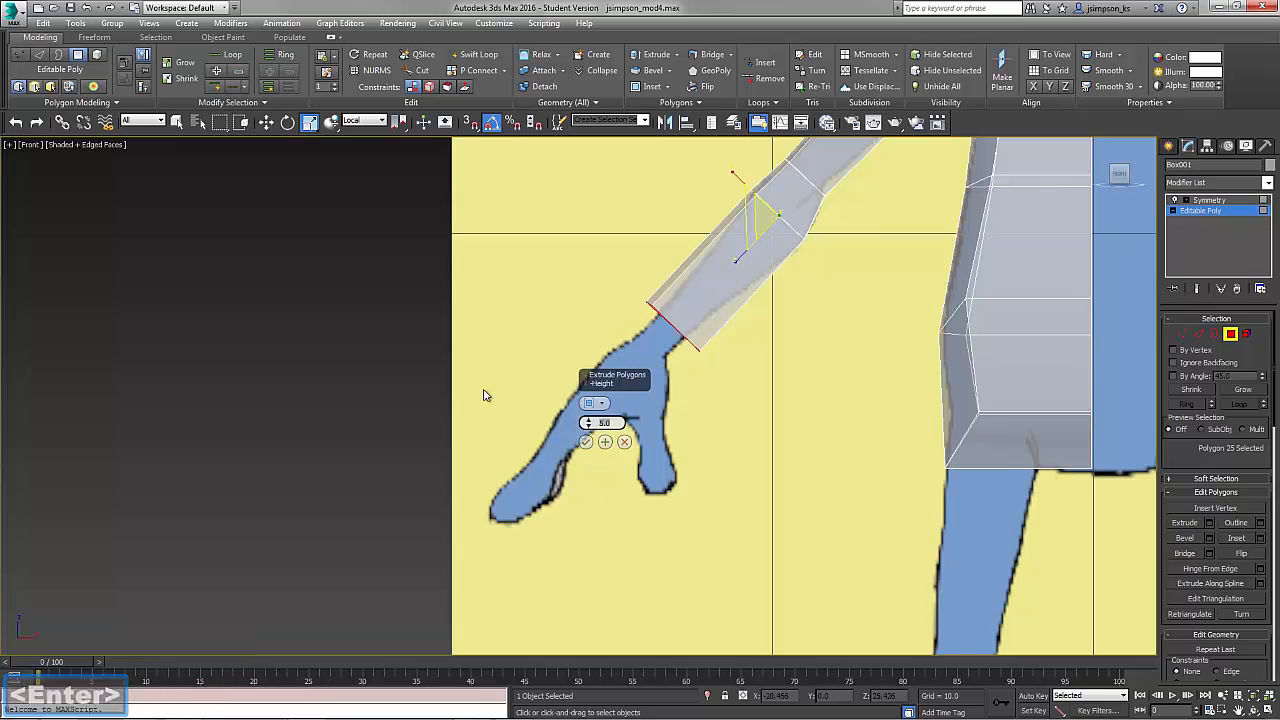
pyautogui.moveTo(645, 343); pyautogui.dragTo(678, 389)
pyautogui.press('w')
# Leave polygon editing and preview the half body with NURMS smoothing, examining how the shoulder follows the front drawing
pyautogui.click(1230, 337)
pyautogui.scroll(-6, 726, 403)
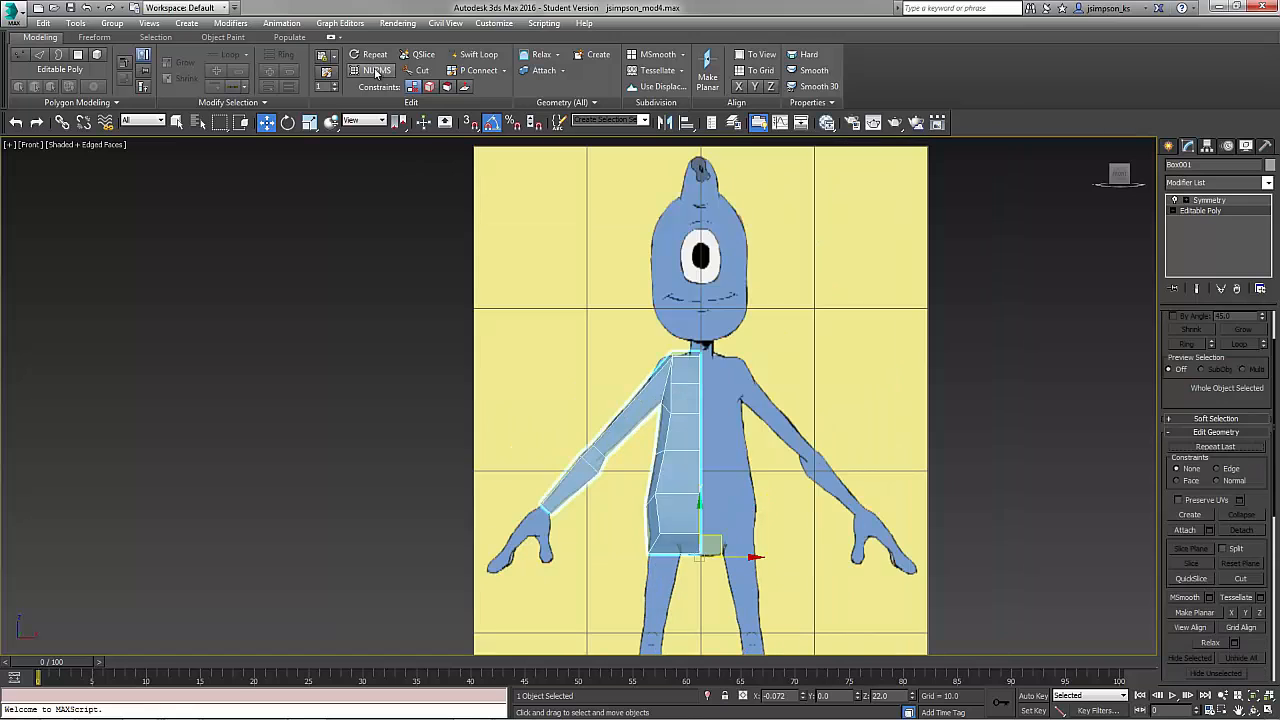
pyautogui.click(372, 70)
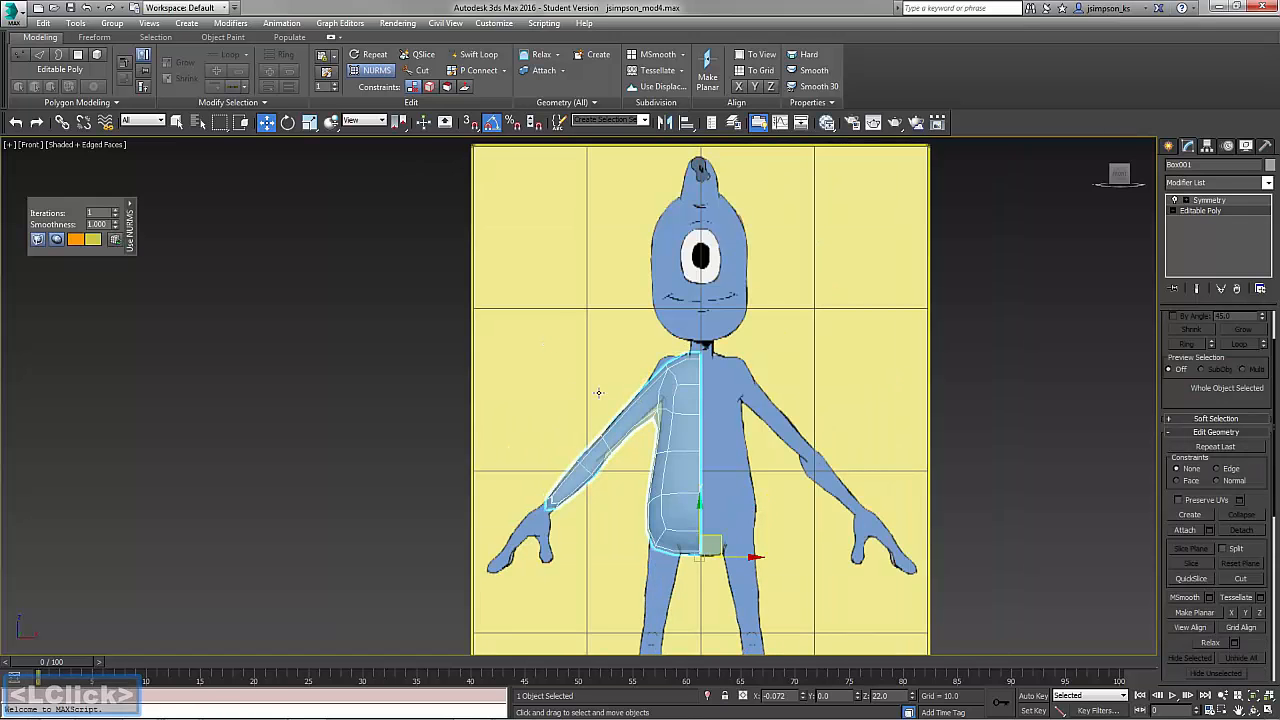
pyautogui.keyDown('ctrl'); pyautogui.keyDown('alt'); pyautogui.moveTo(711, 432); pyautogui.dragTo(600, 371, button='middle'); pyautogui.keyUp('alt'); pyautogui.keyUp('ctrl')
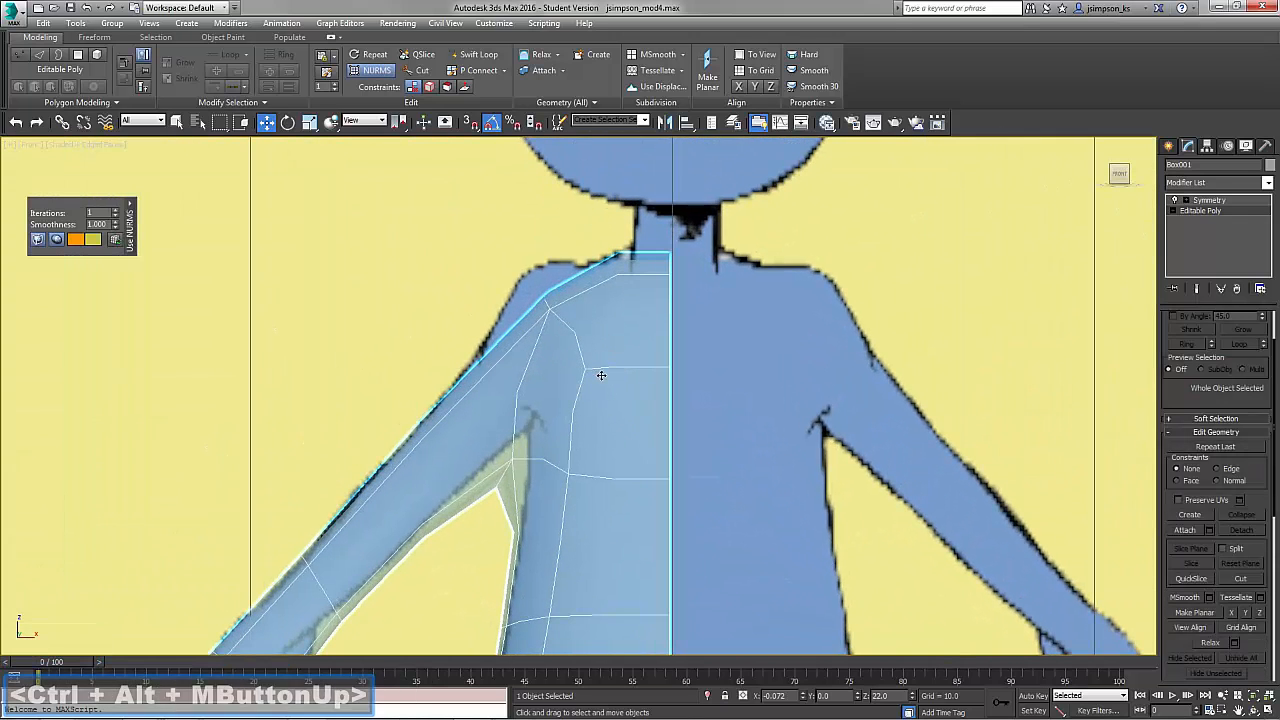
# In vertex editing with smoothing off, move the top shoulder vertices outward to the drawn shoulder corner and check with NURMS
pyautogui.click(17, 86)
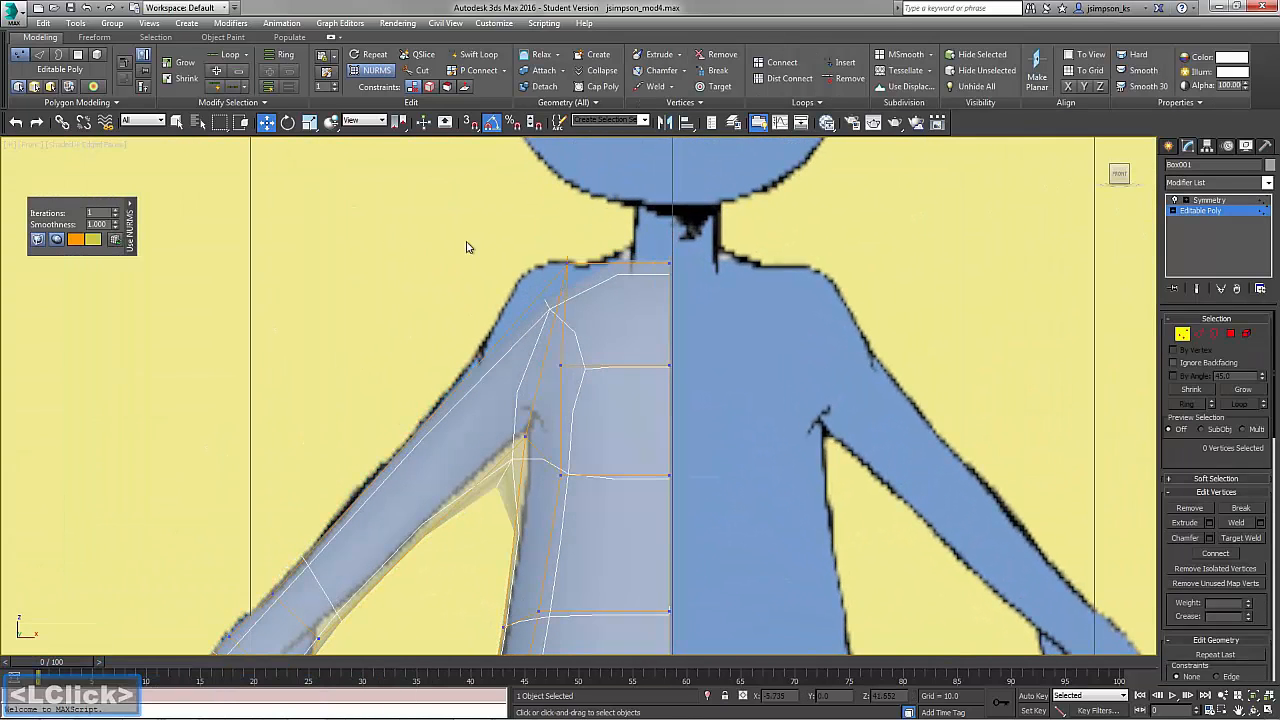
pyautogui.click(378, 71)
pyautogui.moveTo(553, 248)
pyautogui.mouseDown()
pyautogui.moveTo(592, 284)
pyautogui.moveTo(572, 265)
pyautogui.mouseUp()
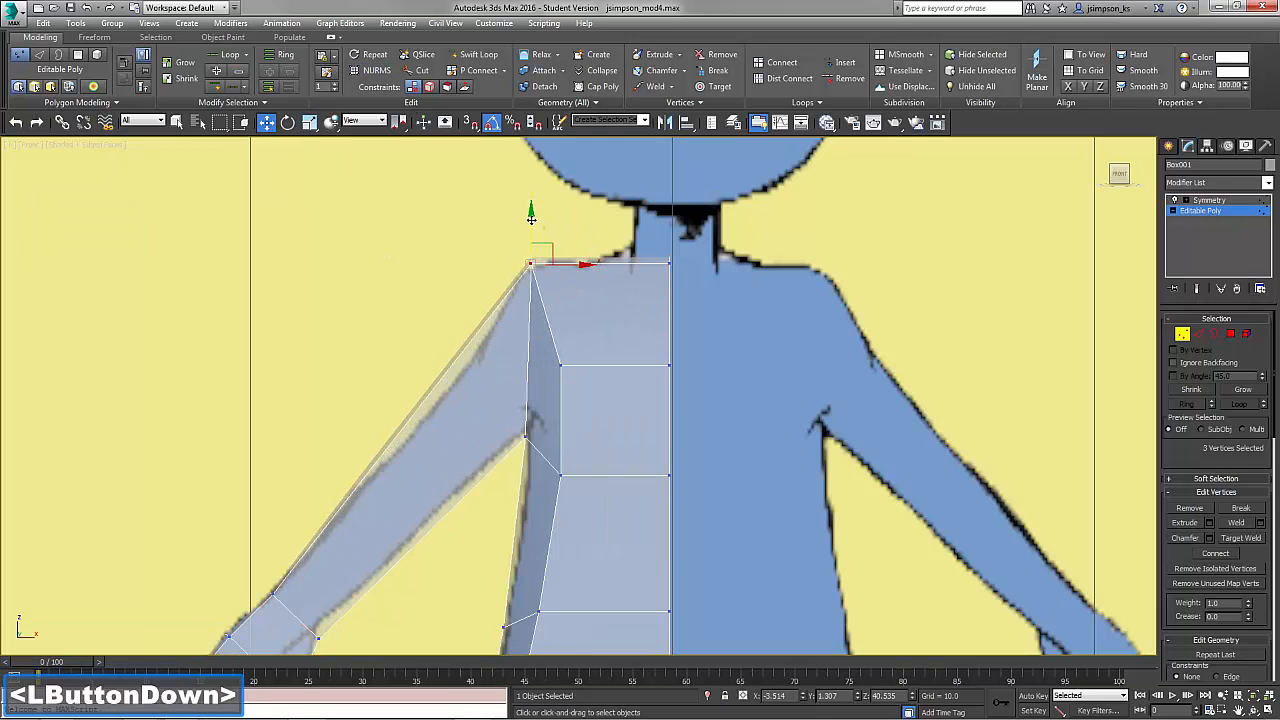
pyautogui.moveTo(529, 227); pyautogui.dragTo(529, 229)
pyautogui.click(358, 72)
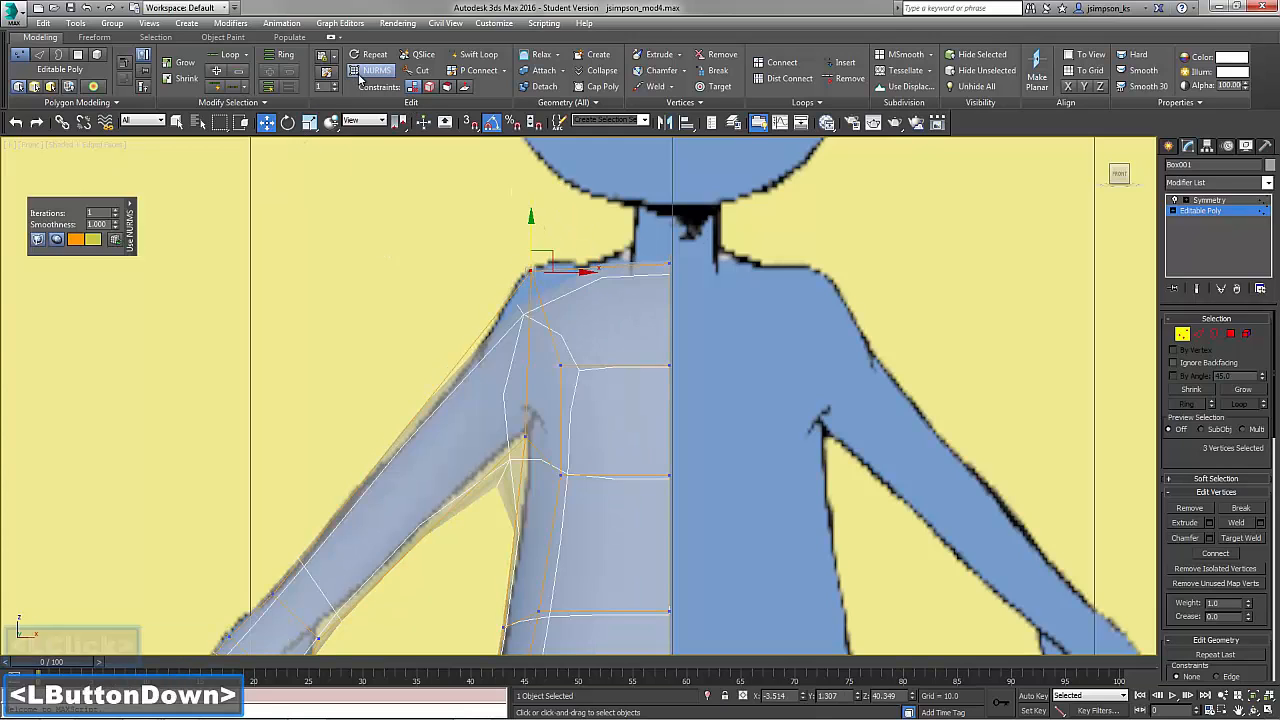
pyautogui.click(358, 72)
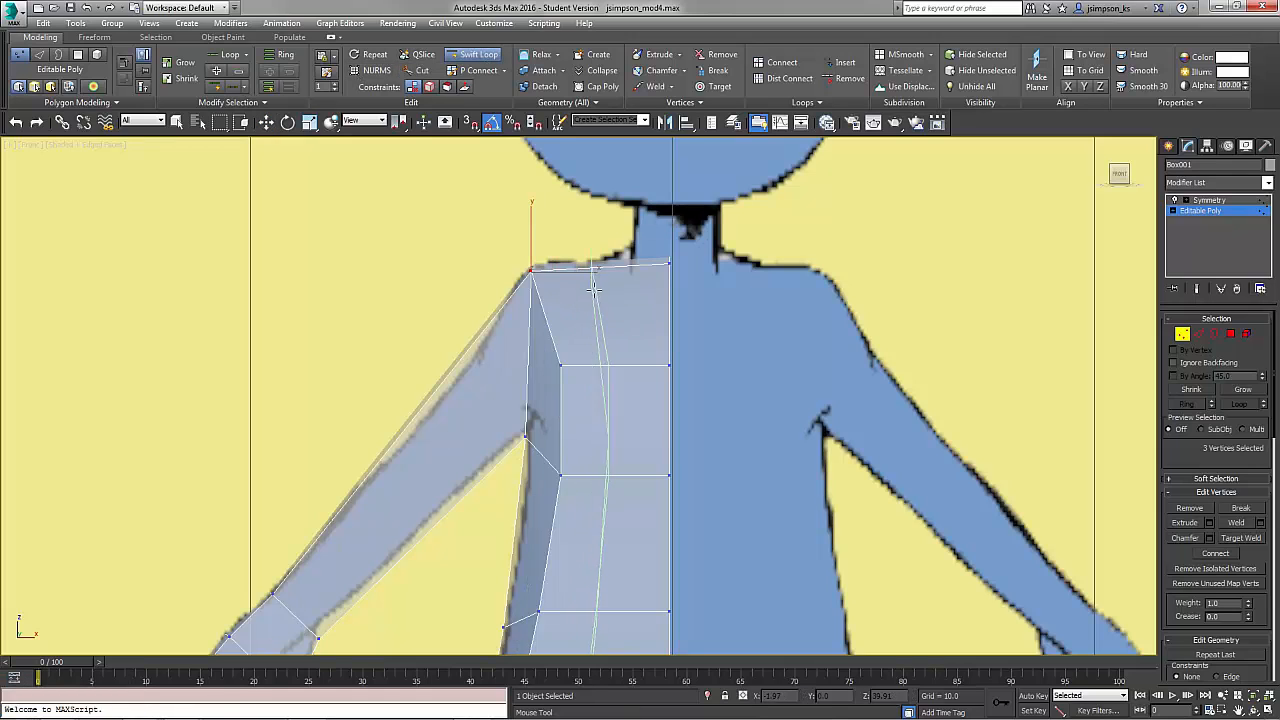
# Add Swift Loop edge loops down the torso near the neck and around the upper arm, and raise the shoulder corner vertex
pyautogui.click(625, 288)
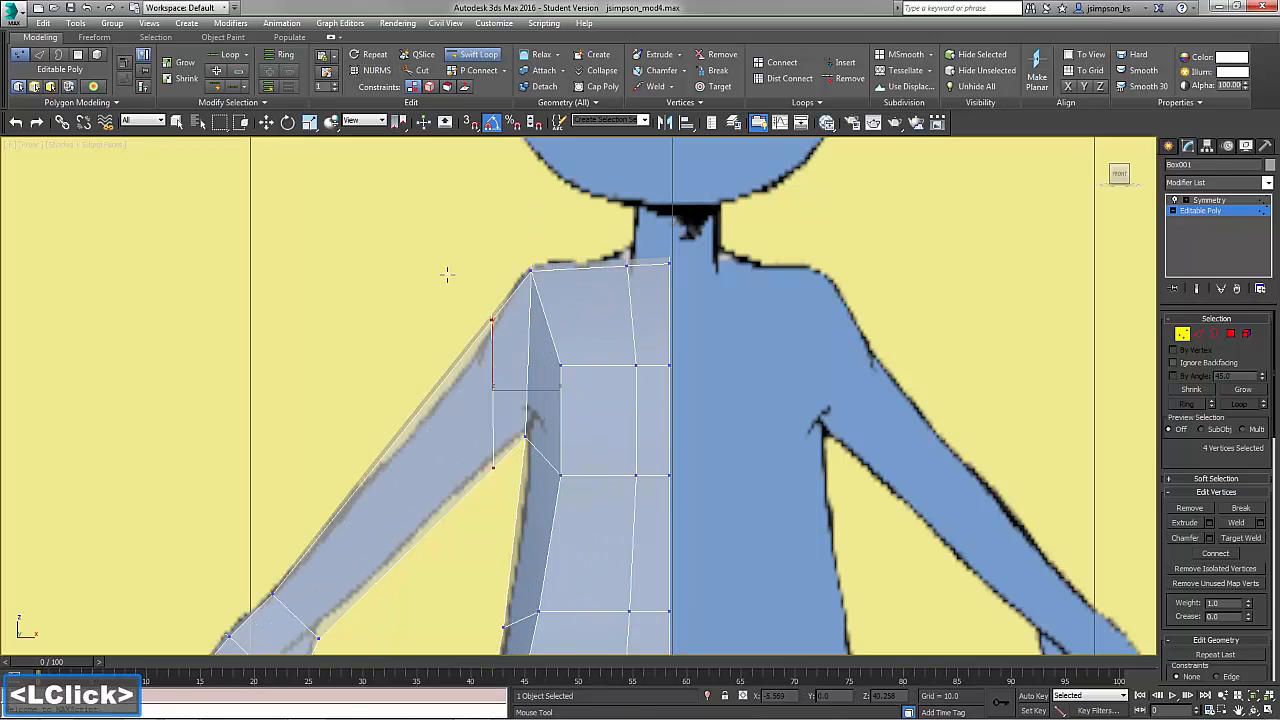
pyautogui.click(376, 72)
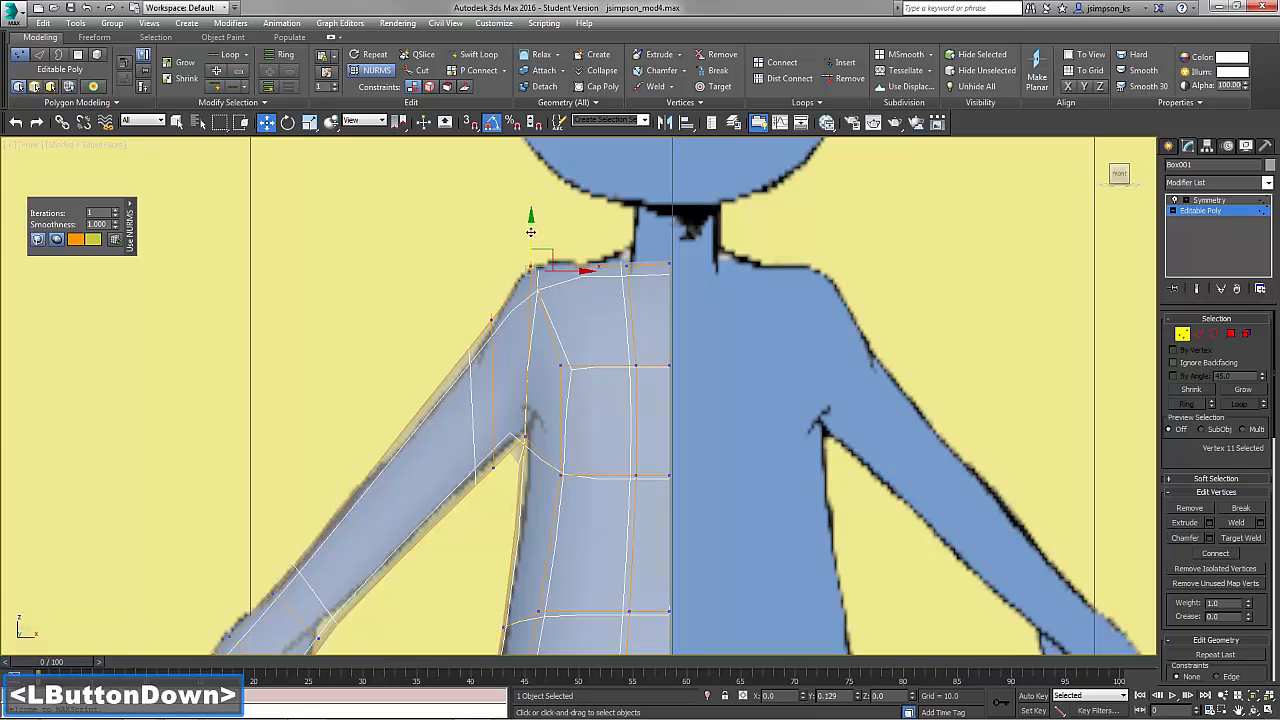
pyautogui.moveTo(528, 217); pyautogui.dragTo(529, 215)
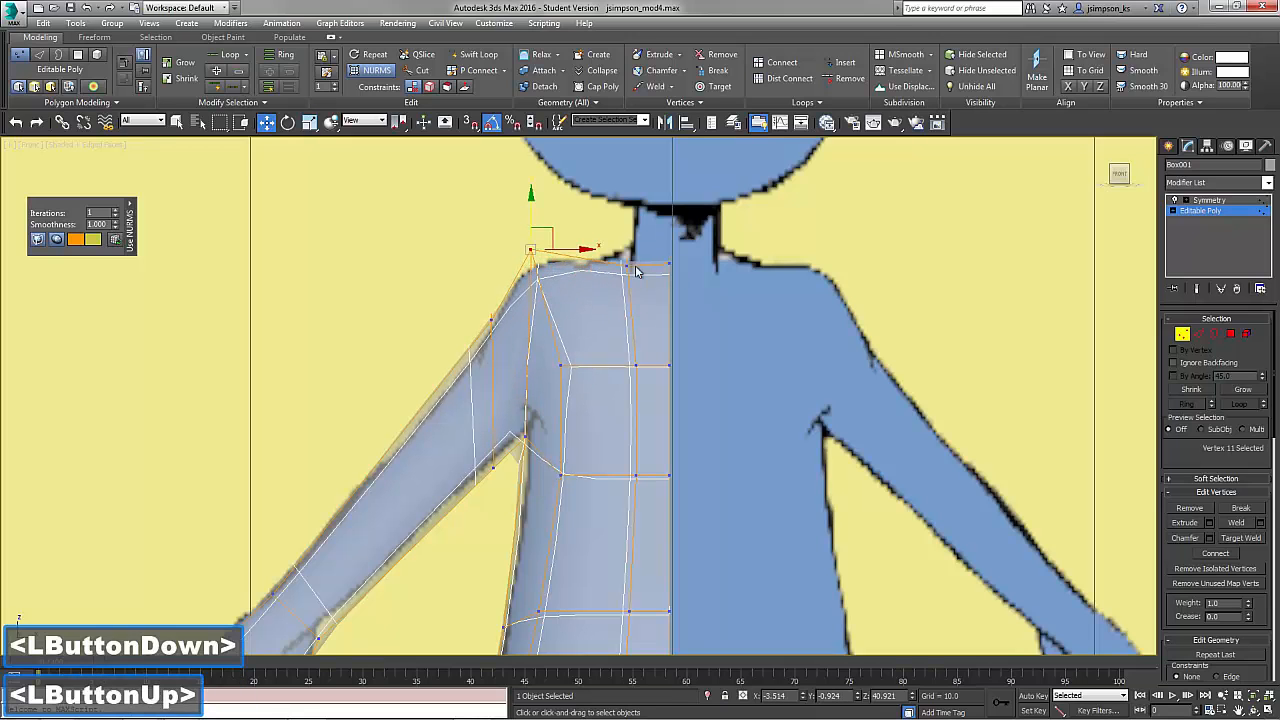
pyautogui.click(376, 71)
# Select the three top shoulder vertices from front to back, raise them slightly and check the shape with NURMS
pyautogui.keyDown('alt'); pyautogui.moveTo(423, 403); pyautogui.dragTo(450, 400, button='middle'); pyautogui.keyUp('alt')
pyautogui.moveTo(495, 240); pyautogui.dragTo(562, 286)
pyautogui.keyDown('alt'); pyautogui.moveTo(400, 330); pyautogui.dragTo(560, 335, button='middle'); pyautogui.keyUp('alt')
pyautogui.keyDown('ctrl'); pyautogui.click(551, 337); pyautogui.keyUp('ctrl')
pyautogui.moveTo(481, 245); pyautogui.dragTo(481, 240)
pyautogui.keyDown('alt'); pyautogui.moveTo(632, 312); pyautogui.dragTo(545, 306, button='middle'); pyautogui.keyUp('alt')
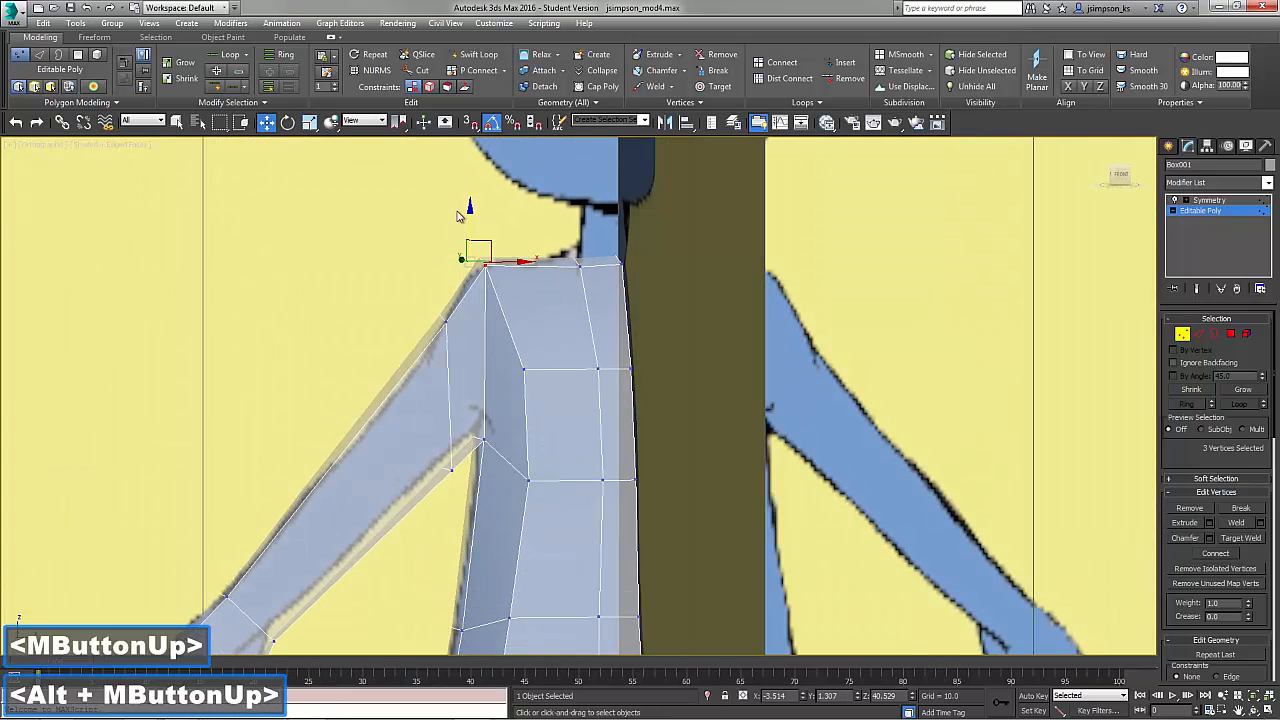
pyautogui.click(375, 70)
pyautogui.click(375, 70)
# Select the end polygon of the upper leg and extrude it 1.815 along the drawn leg to form the knee section
pyautogui.scroll(-5, 646, 383)
pyautogui.moveTo(646, 383); pyautogui.dragTo(577, 374, button='middle')
pyautogui.scroll(-3, 569, 363)
pyautogui.click(1230, 334)
pyautogui.keyDown('alt'); pyautogui.moveTo(562, 460); pyautogui.dragTo(594, 415, button='middle'); pyautogui.keyUp('alt')
pyautogui.click(541, 525)
pyautogui.keyDown('alt'); pyautogui.moveTo(541, 540); pyautogui.dragTo(521, 588, button='middle'); pyautogui.keyUp('alt')
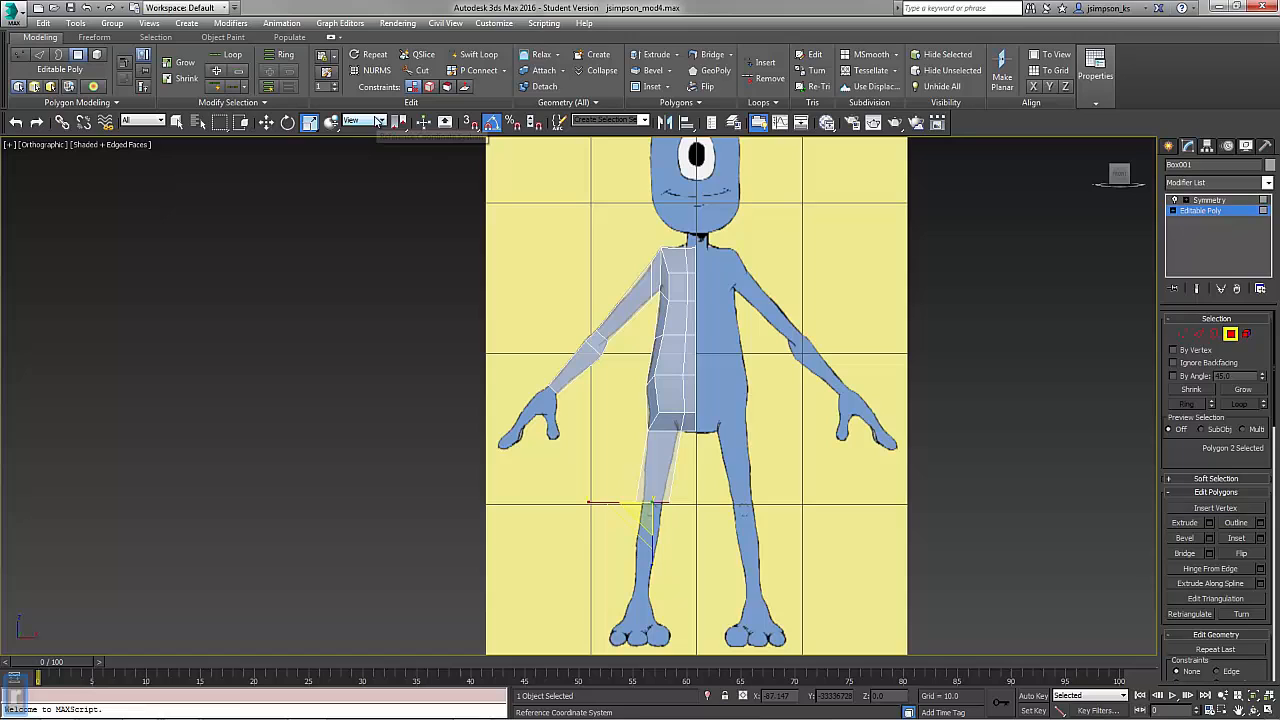
pyautogui.press('r')
pyautogui.click(644, 521)
pyautogui.click(1209, 523)
pyautogui.moveTo(589, 423); pyautogui.dragTo(631, 503)
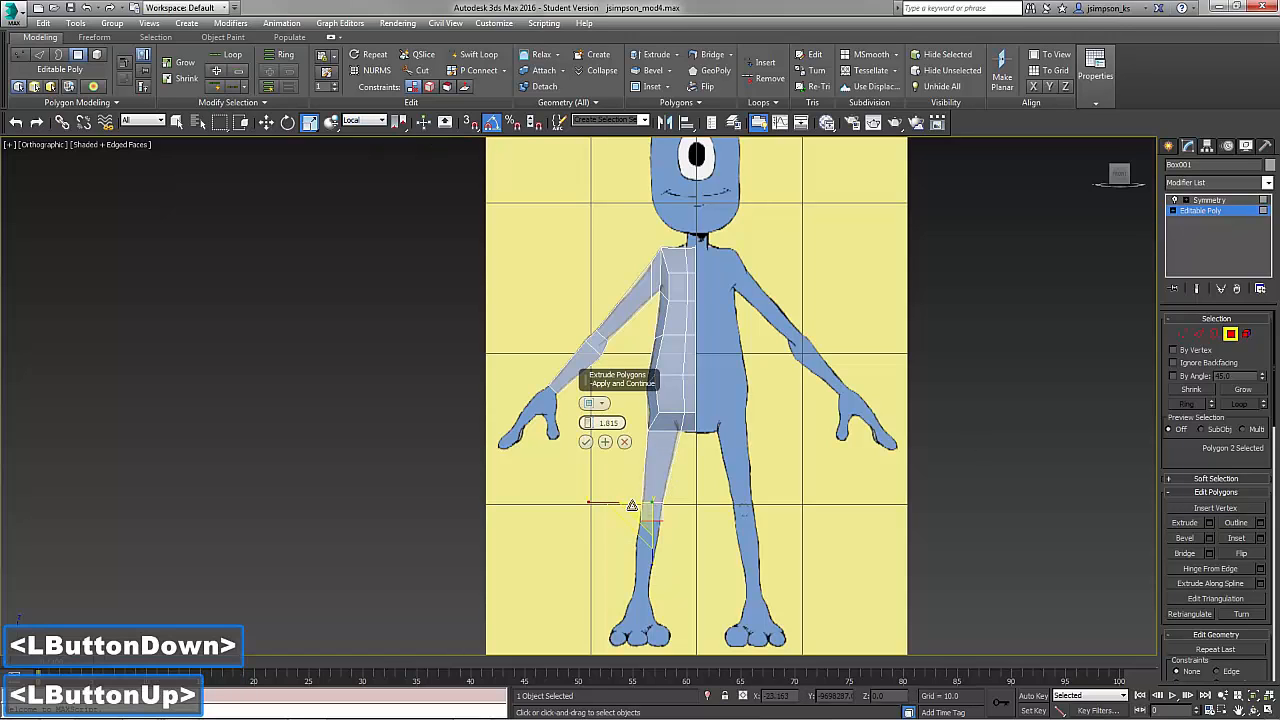
pyautogui.click(586, 442)
# Extrude the leg's end polygon down to the drawn ankle and check the half body with NURMS against both reference drawings
pyautogui.press('w')
pyautogui.click(1209, 523)
pyautogui.moveTo(589, 423); pyautogui.dragTo(617, 361)
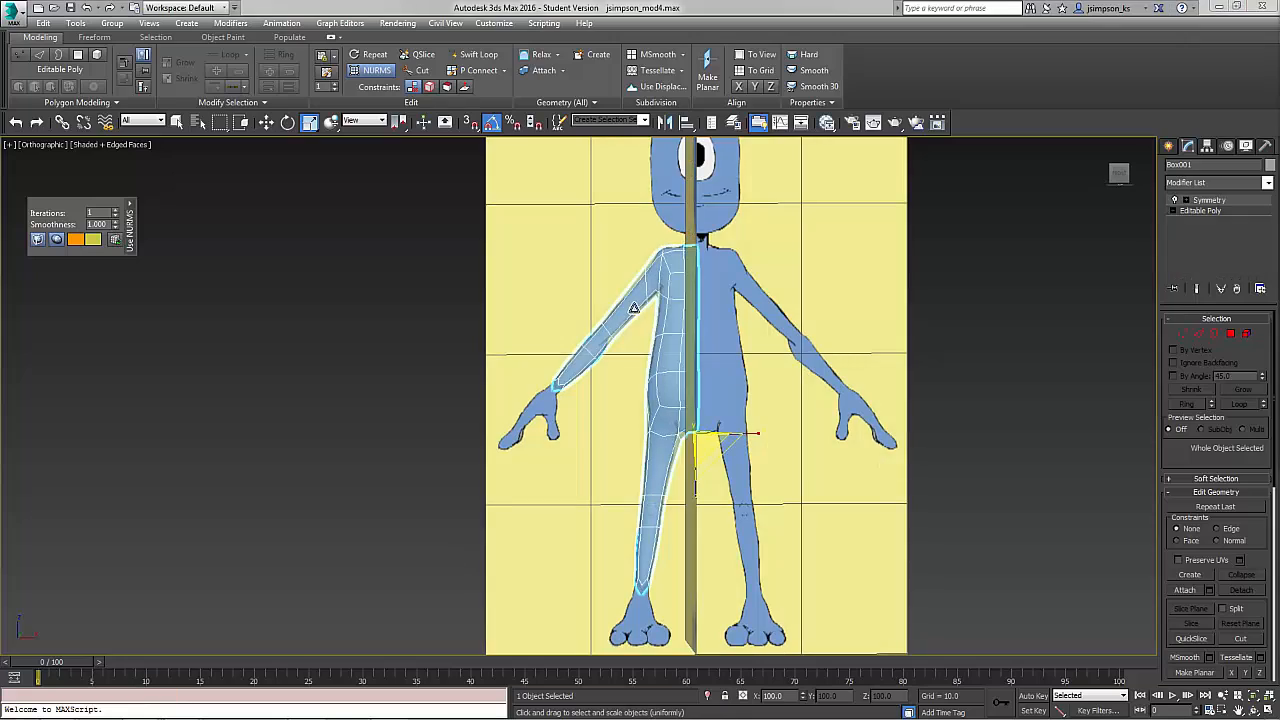
pyautogui.keyDown('alt'); pyautogui.moveTo(454, 550); pyautogui.dragTo(620, 545, button='middle'); pyautogui.keyUp('alt')
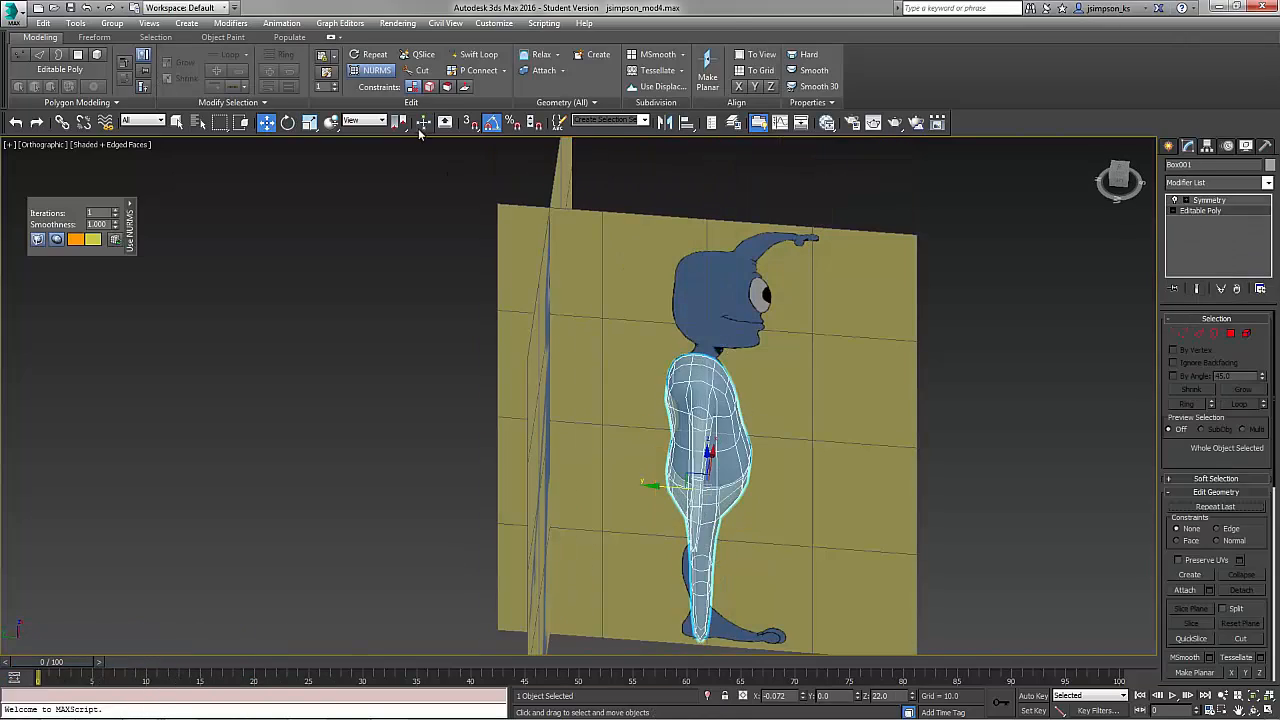
pyautogui.click(634, 371)
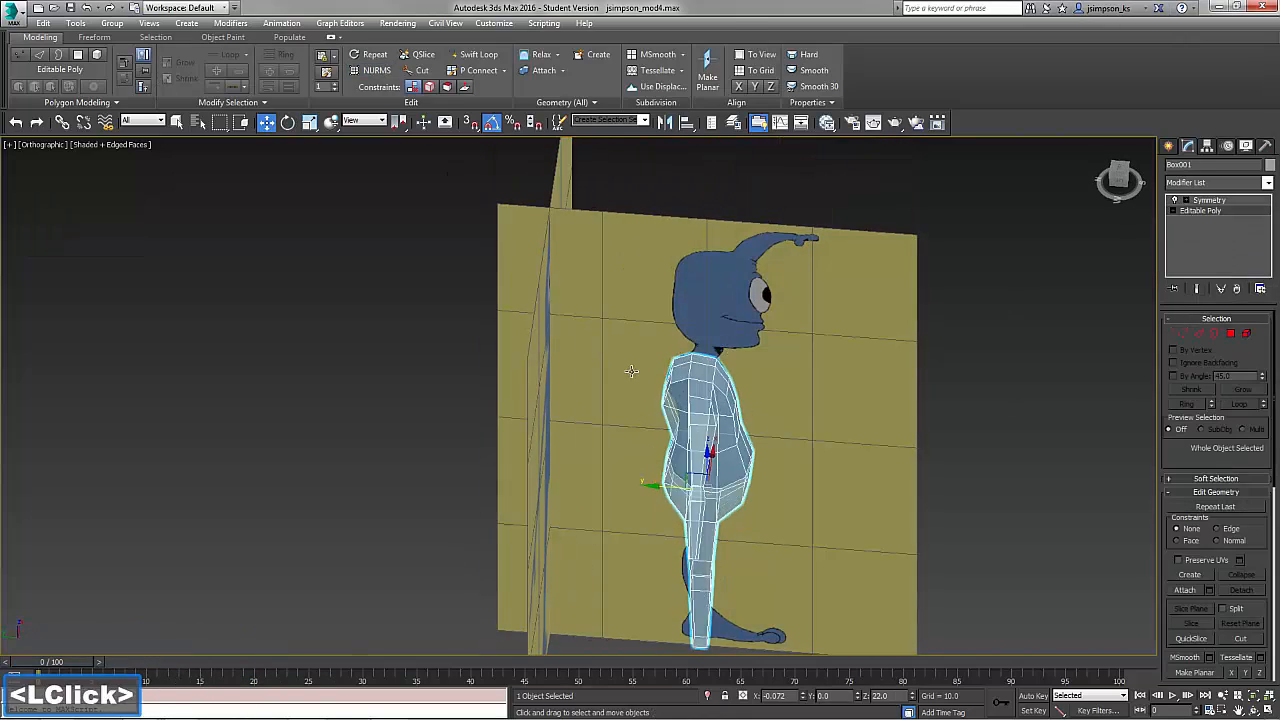
# Try to extrude the neck 1.524 from the torso's top polygon beside the centre line
pyautogui.scroll(3, 700, 400)
pyautogui.moveTo(700, 400); pyautogui.dragTo(815, 352, button='middle')
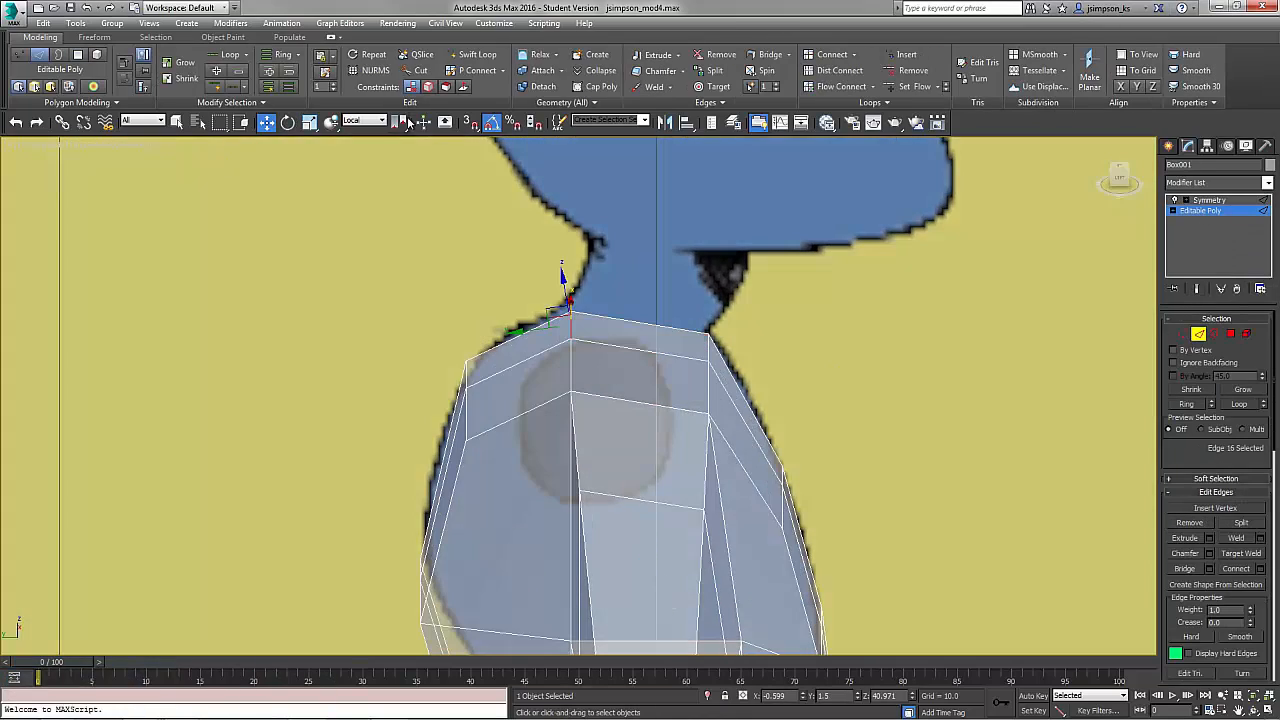
pyautogui.click(683, 368)
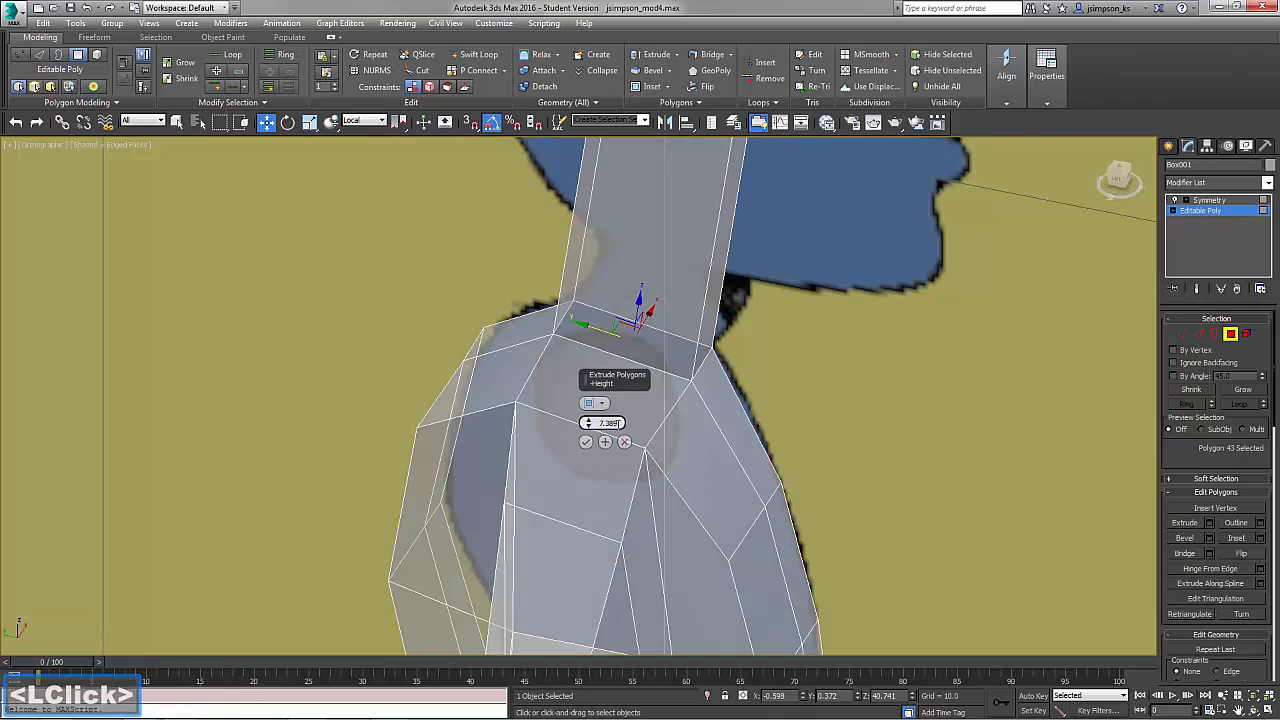
pyautogui.keyDown('alt'); pyautogui.moveTo(640, 450); pyautogui.dragTo(700, 420, button='middle'); pyautogui.keyUp('alt')
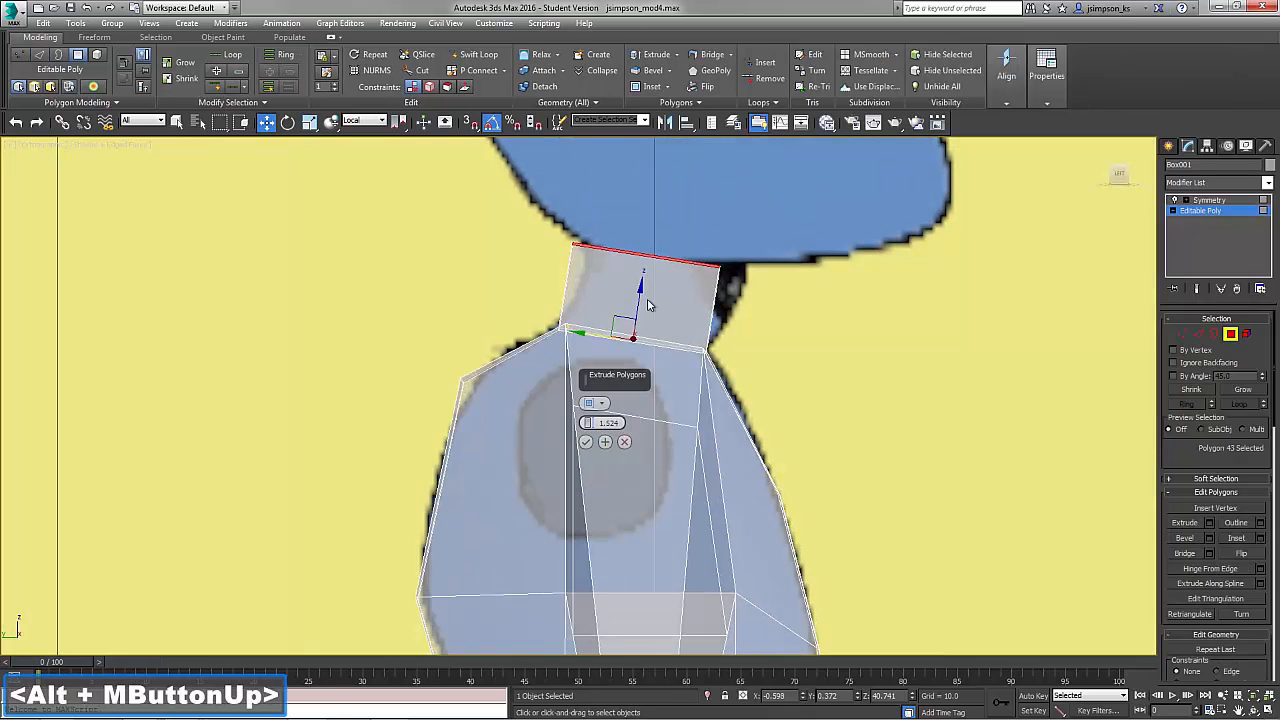
pyautogui.click(1208, 523)
pyautogui.click(698, 238)
pyautogui.click(287, 122)
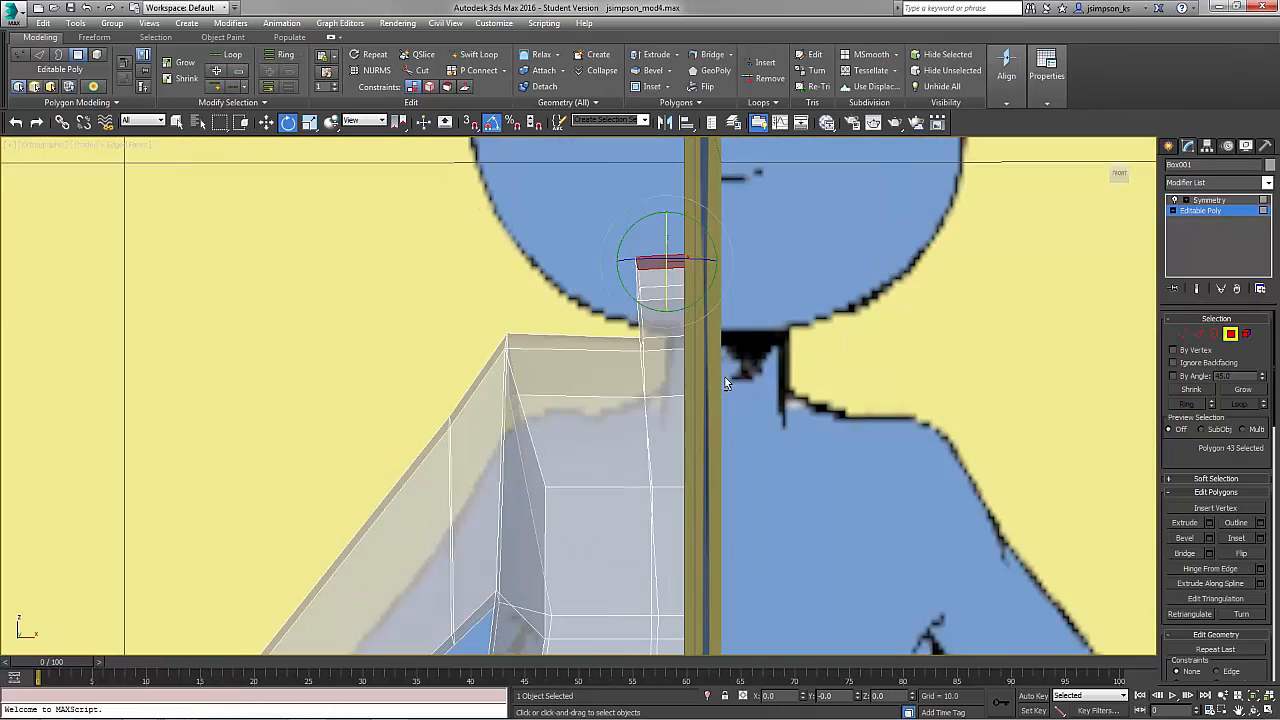
pyautogui.hotkey('ctrl', 'z')
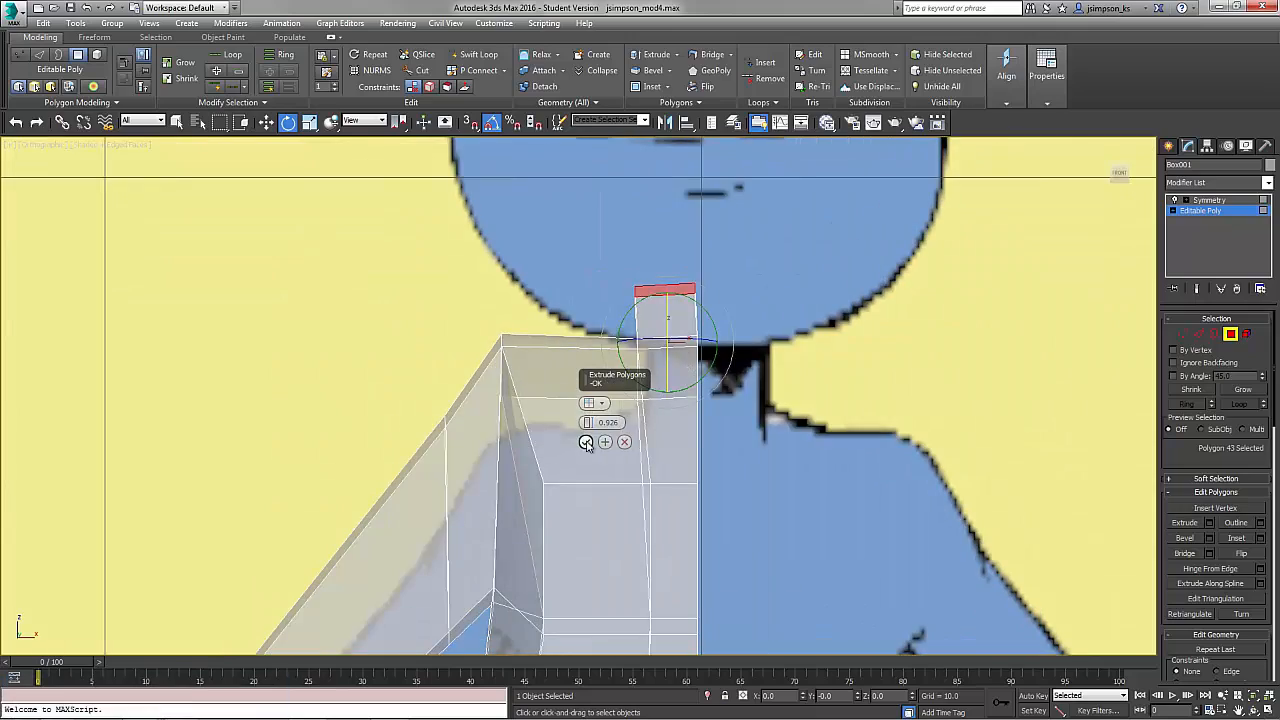
# Extrude the neck upward from the torso's top polygon, using a 0.926 height, and adjust its upper vertices in vertex editing
pyautogui.keyDown('alt'); pyautogui.moveTo(620, 380); pyautogui.dragTo(634, 297, button='middle'); pyautogui.keyUp('alt')
pyautogui.click(634, 297)
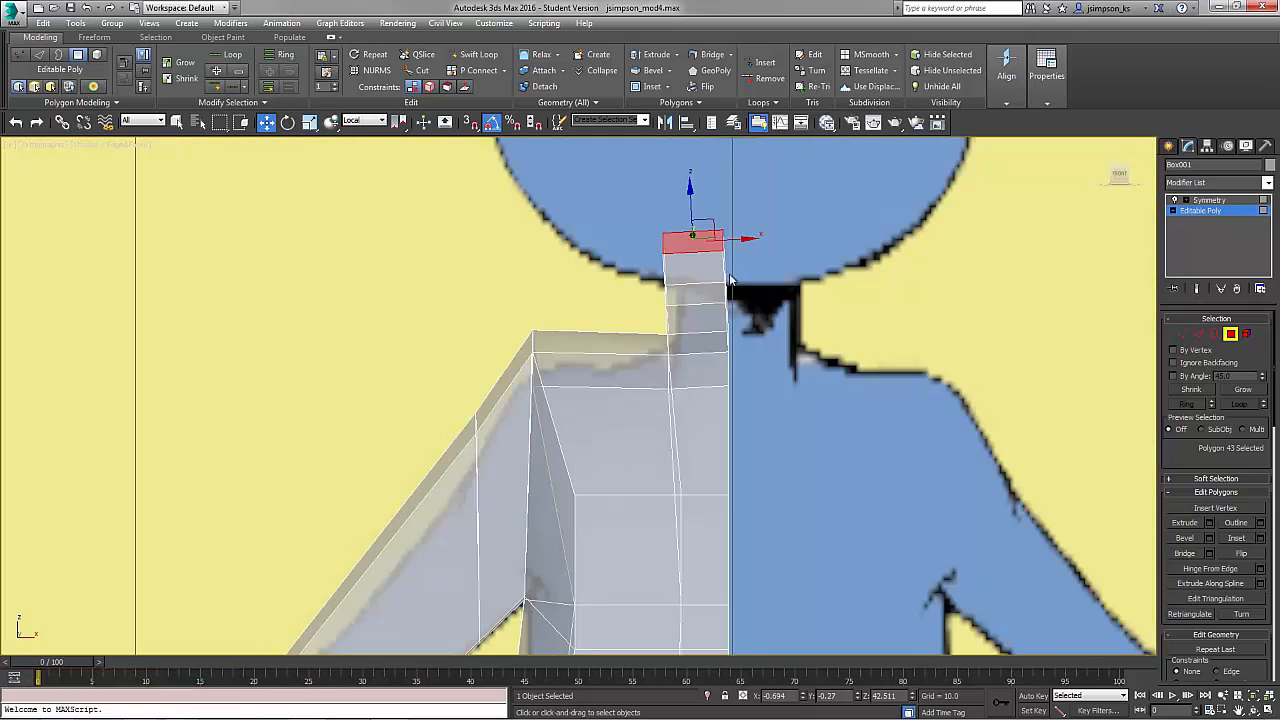
pyautogui.press('1')
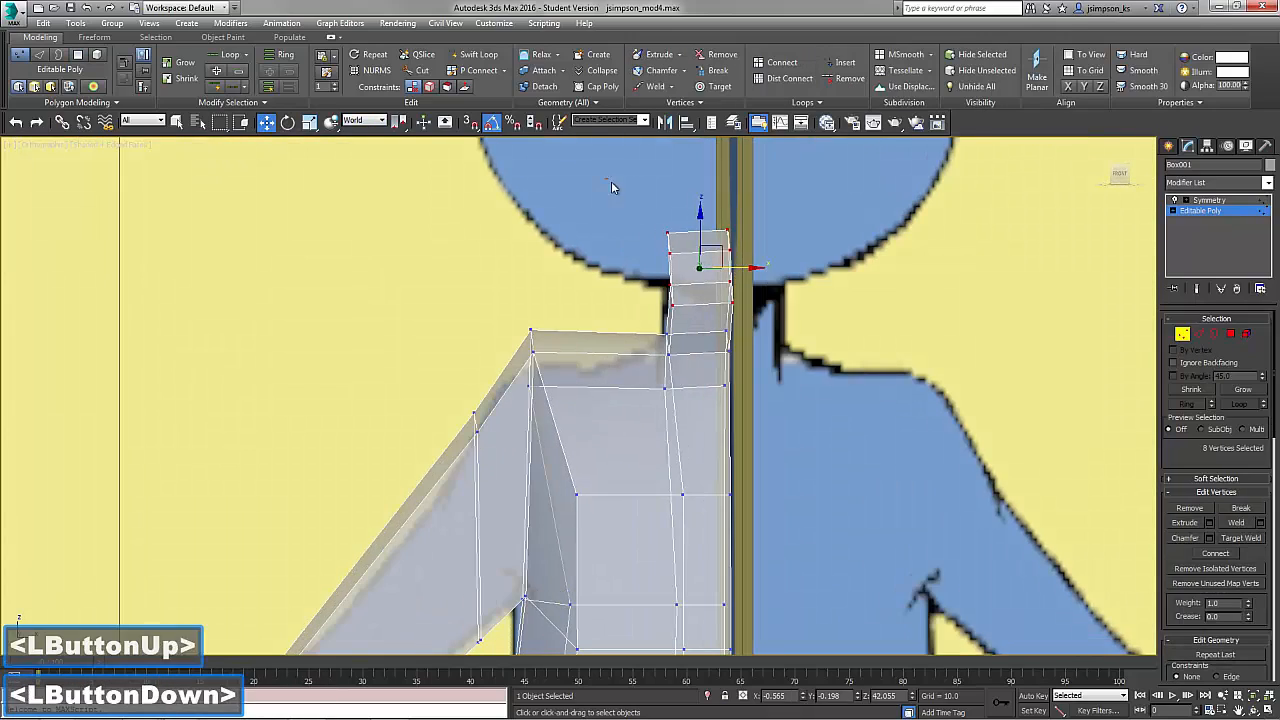
pyautogui.keyDown('alt'); pyautogui.moveTo(611, 181); pyautogui.dragTo(660, 240, button='middle'); pyautogui.keyUp('alt')
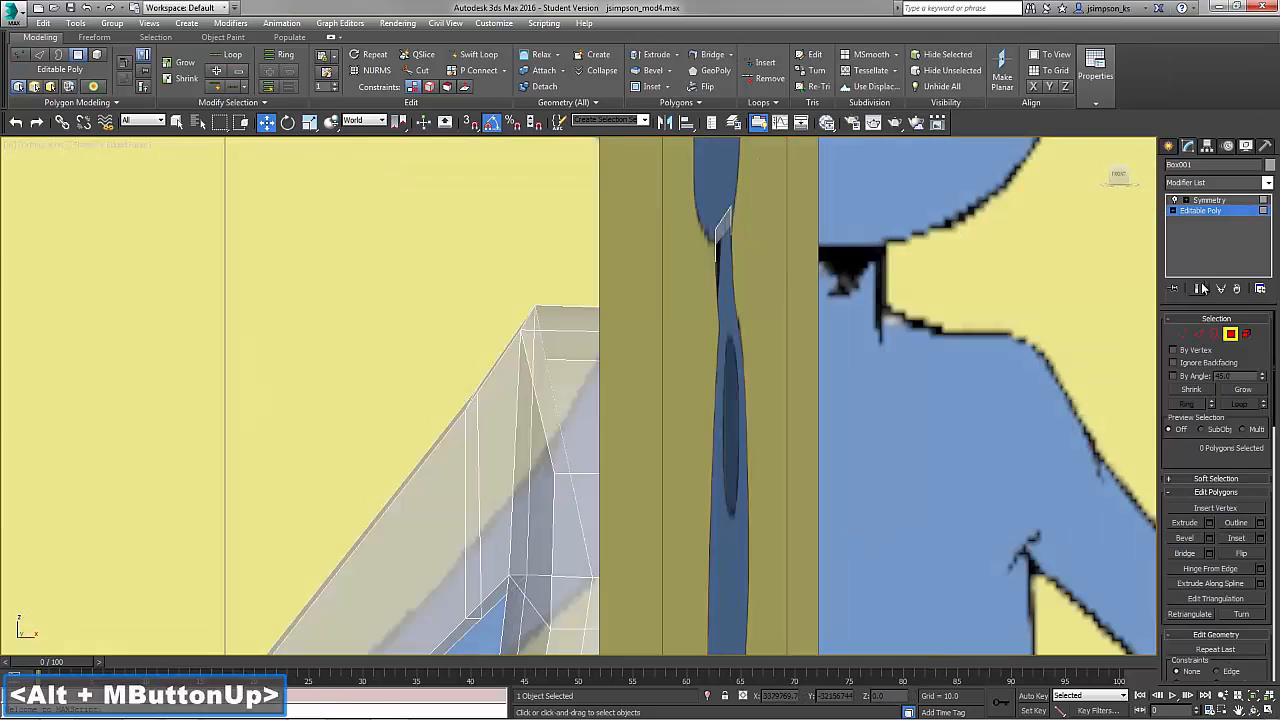
# Show the Symmetry result and examine the mirrored body from the front and from an angle
pyautogui.click(1209, 200)
pyautogui.scroll(-10, 771, 381)
pyautogui.keyDown('alt'); pyautogui.moveTo(771, 381); pyautogui.dragTo(968, 355, button='middle'); pyautogui.keyUp('alt')
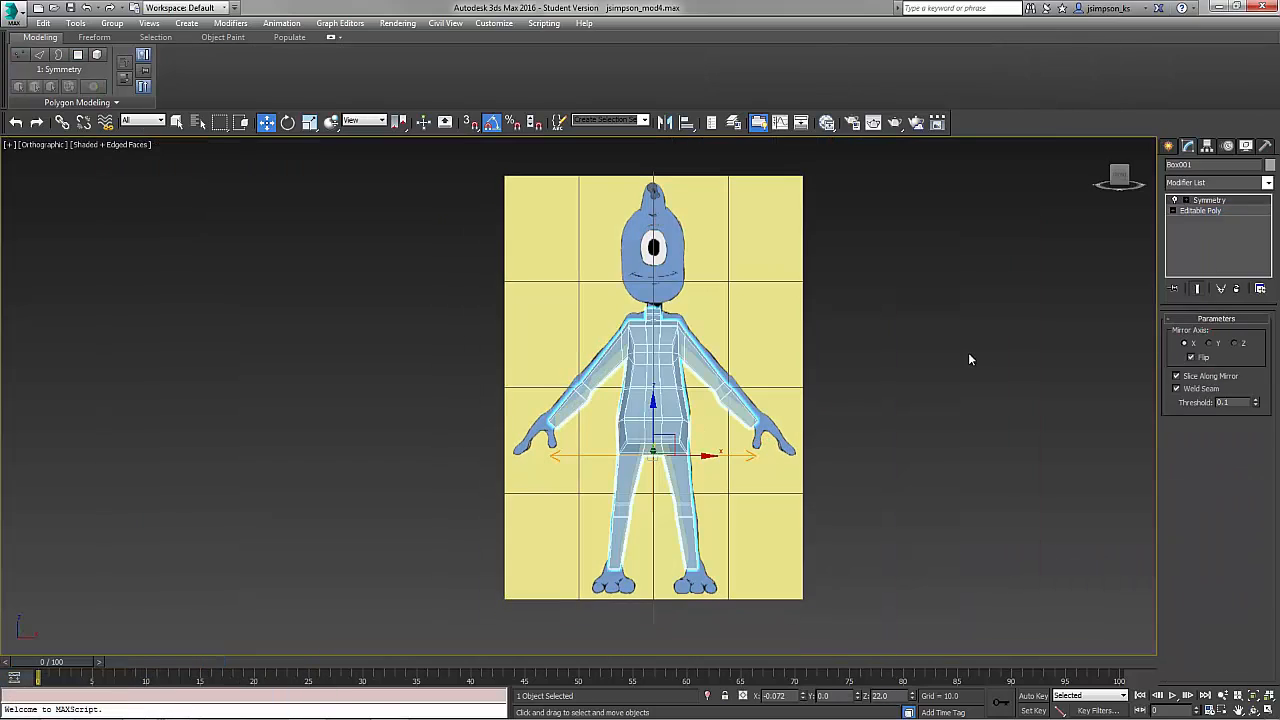
pyautogui.keyDown('alt'); pyautogui.moveTo(580, 506); pyautogui.dragTo(640, 524, button='middle'); pyautogui.keyUp('alt')
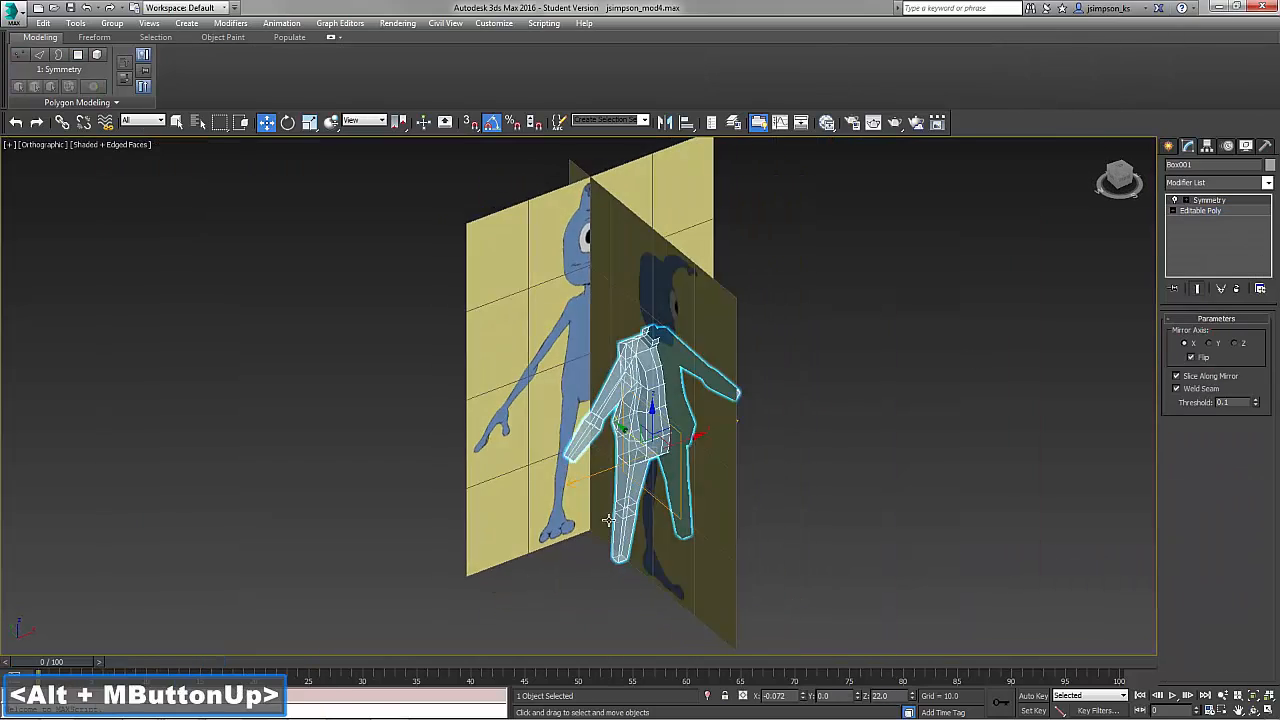
pyautogui.scroll(5, 626, 469)
pyautogui.moveTo(626, 469); pyautogui.dragTo(630, 522, button='middle')
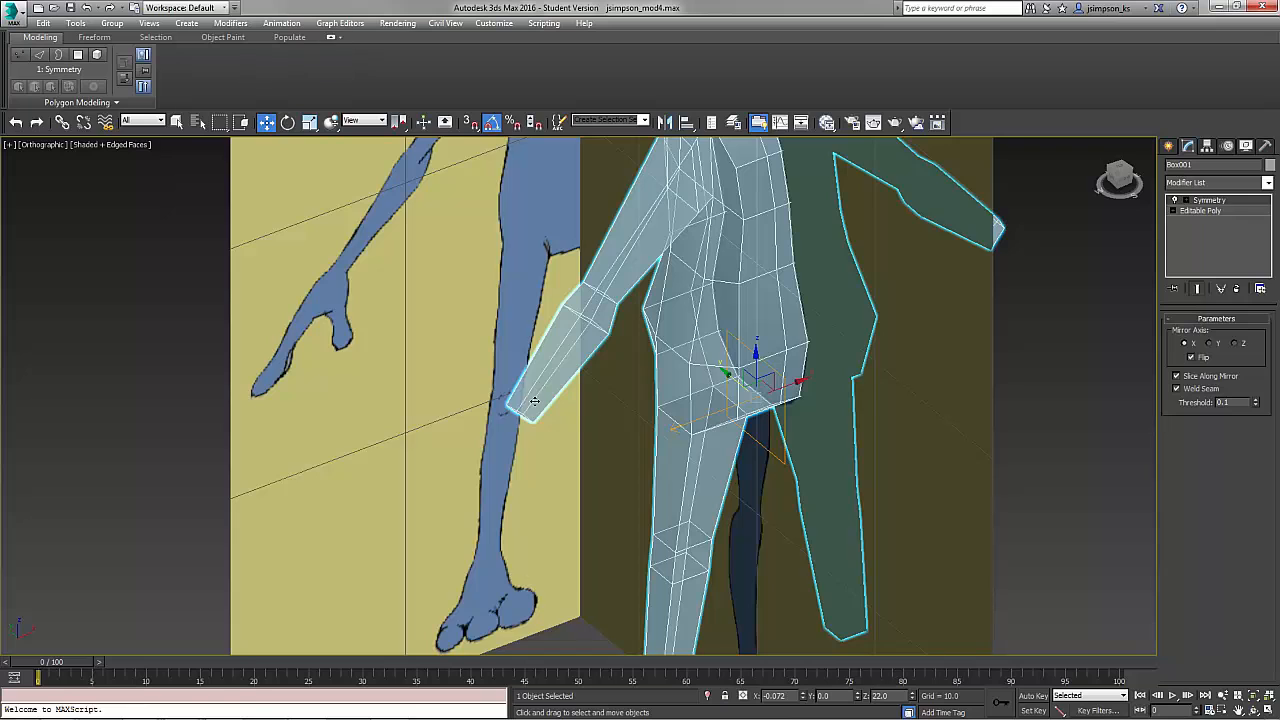
pyautogui.moveTo(535, 401); pyautogui.dragTo(507, 481, button='middle')
# In edge editing on the Editable Poly, select two edges at the base of the neck and move them outward along X
pyautogui.click(1200, 210)
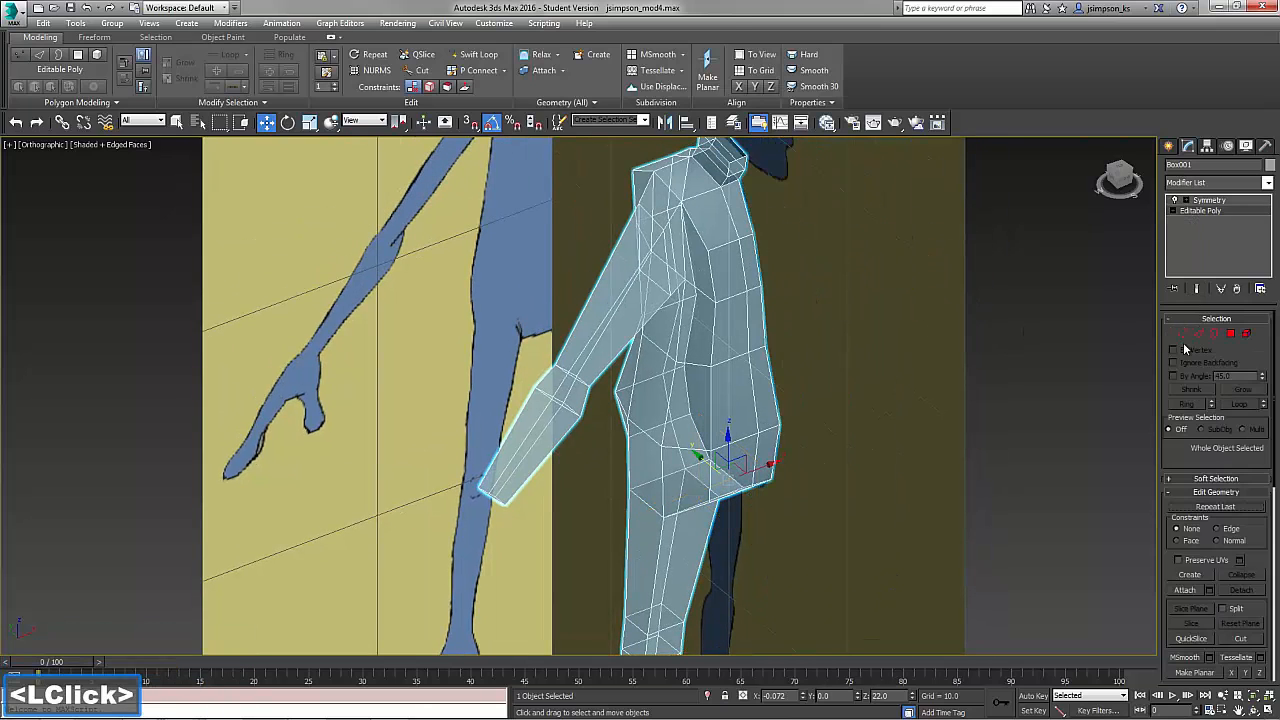
pyautogui.rightClick(660, 186)
pyautogui.keyDown('alt'); pyautogui.moveTo(660, 186); pyautogui.dragTo(1025, 365, button='middle'); pyautogui.keyUp('alt')
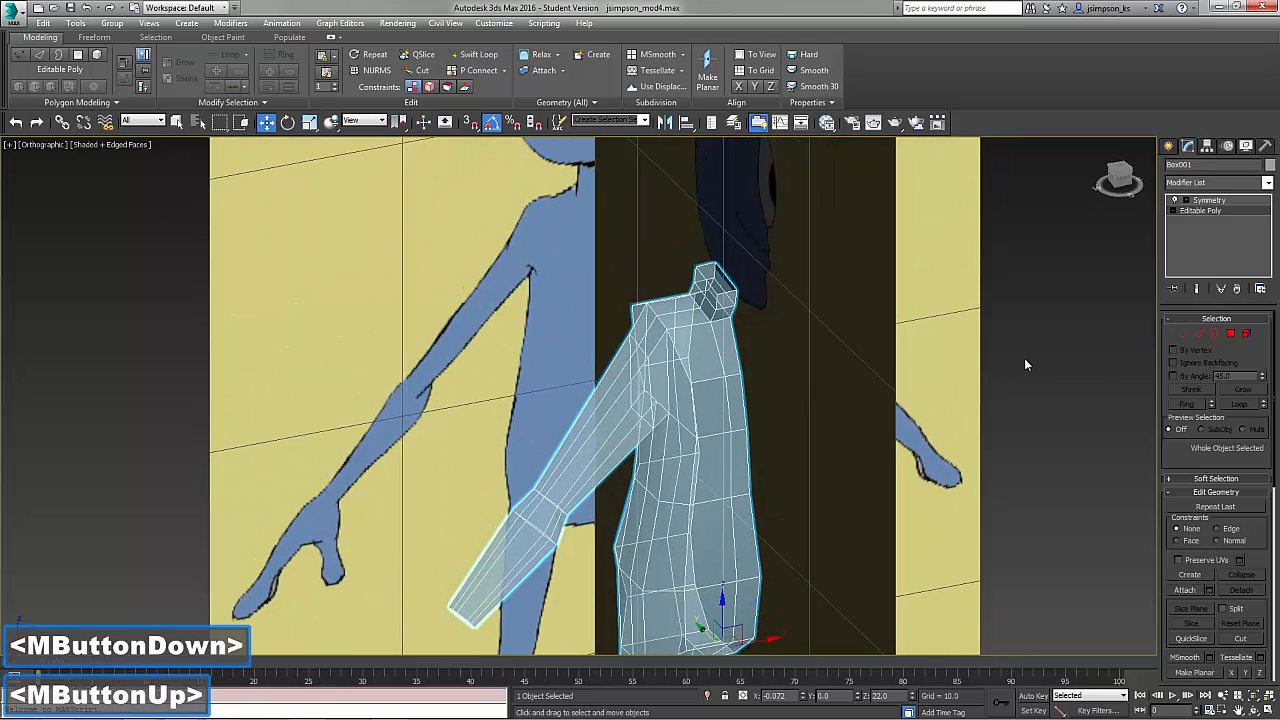
pyautogui.click(1198, 335)
pyautogui.scroll(6, 828, 258)
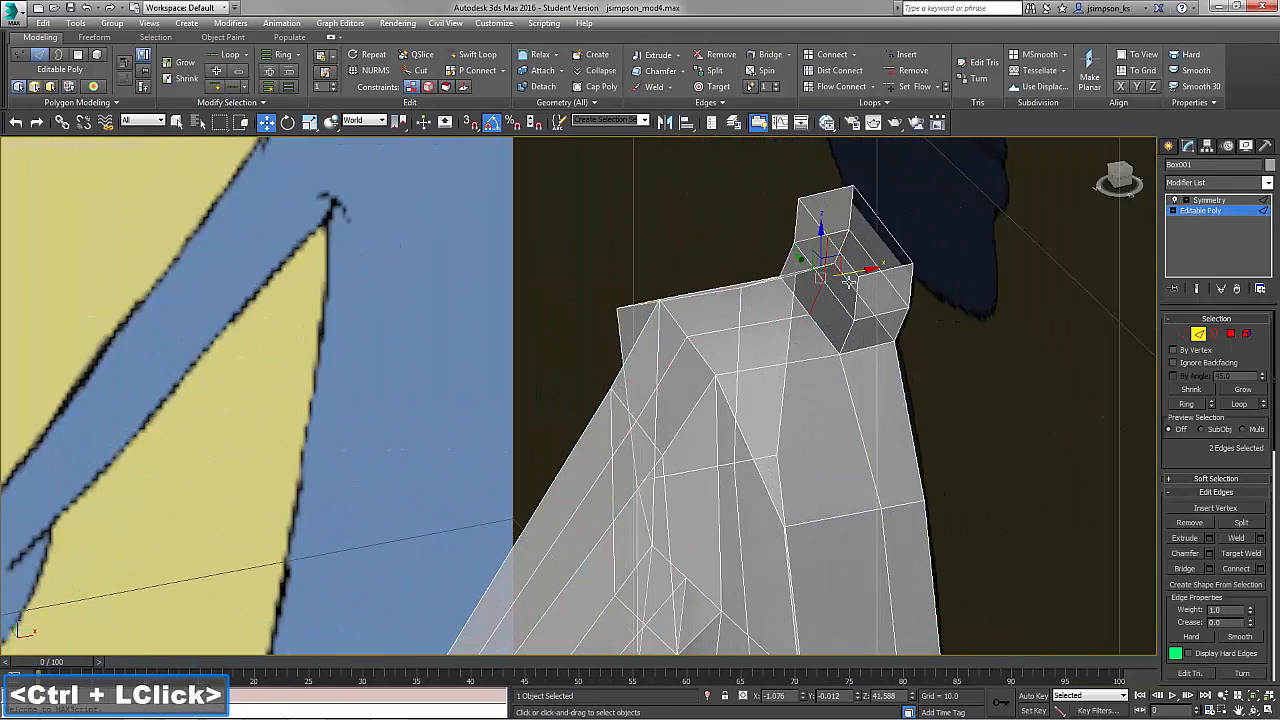
pyautogui.scroll(2, 606, 286)
pyautogui.moveTo(674, 258); pyautogui.dragTo(588, 405, button='middle')
# Leave edge editing and examine the half body's overall proportions against the front drawing
pyautogui.scroll(-4, 606, 286)
pyautogui.scroll(-3, 588, 405)
pyautogui.middleClick(590, 403)
pyautogui.scroll(-5, 657, 378)
pyautogui.keyDown('alt'); pyautogui.moveTo(657, 378); pyautogui.dragTo(1066, 368, button='middle'); pyautogui.keyUp('alt')
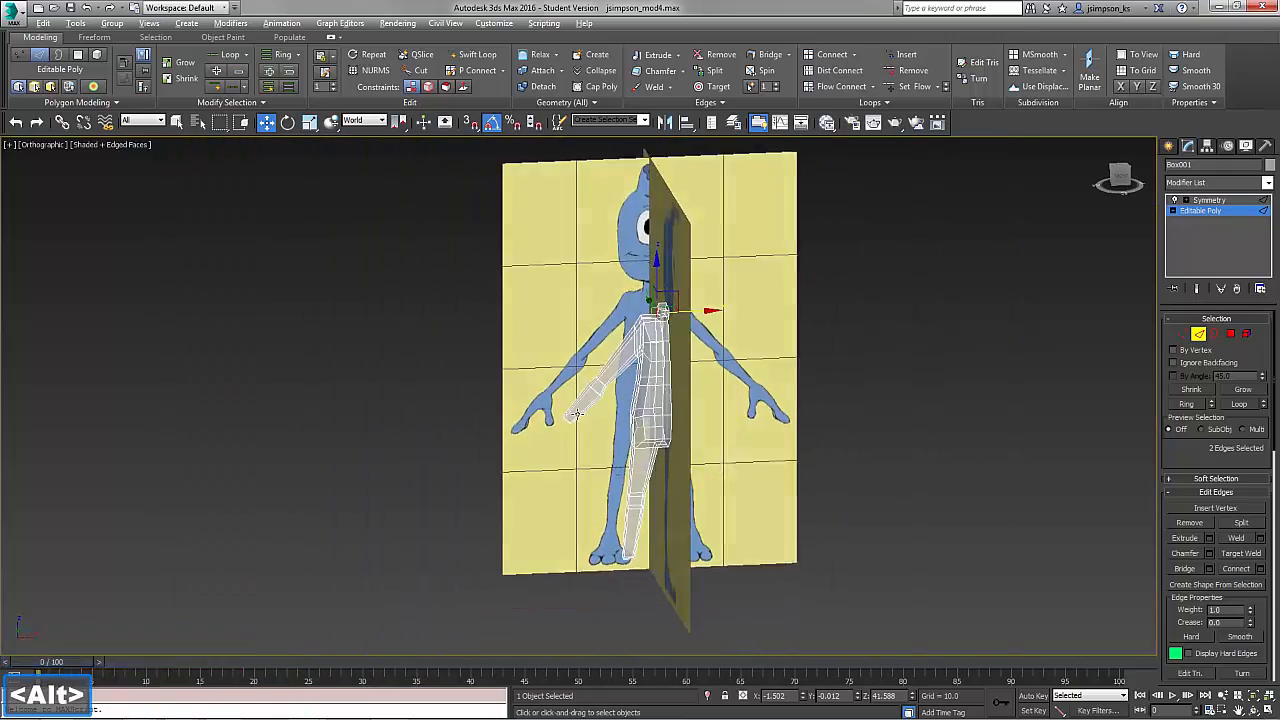
pyautogui.scroll(4, 1068, 368)
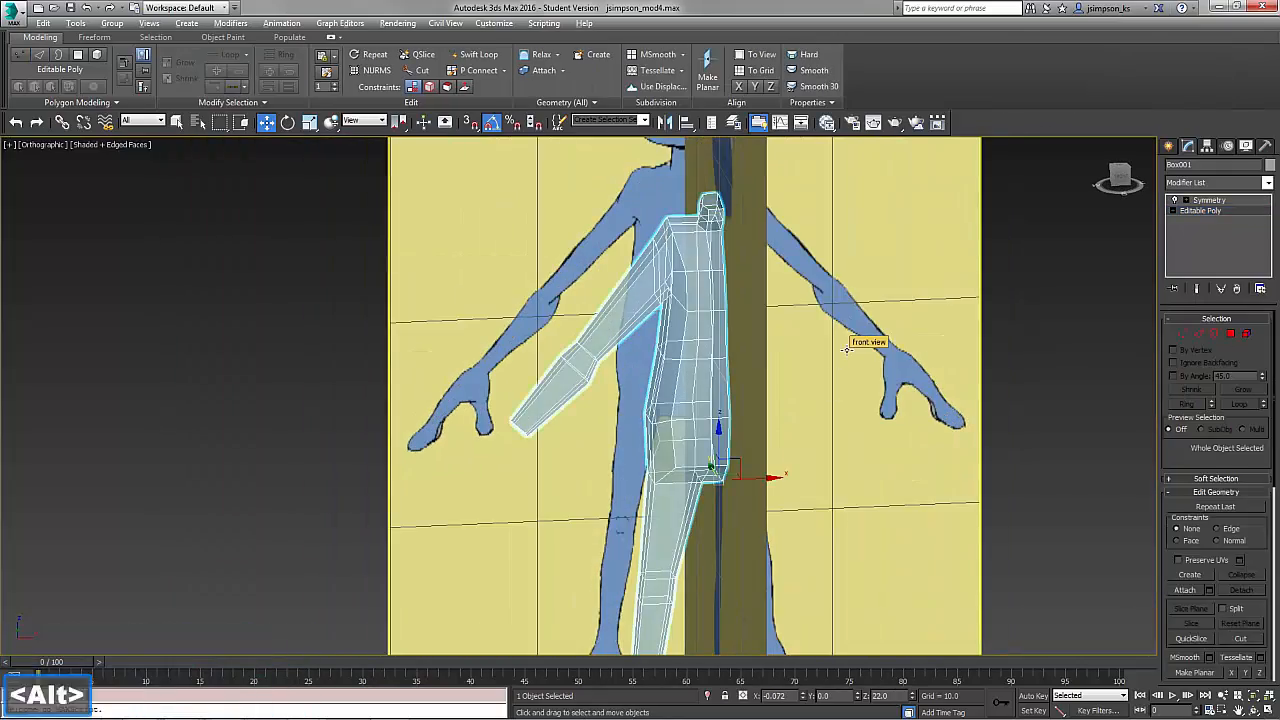